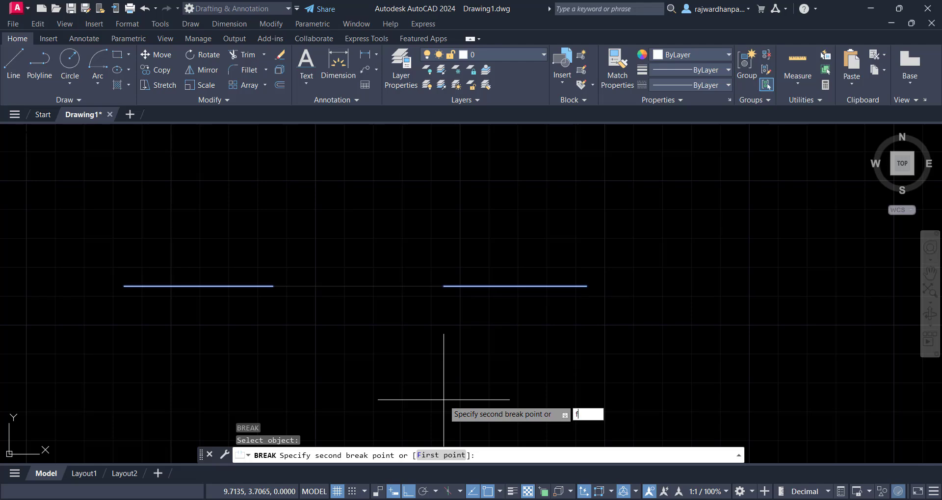
Break the horizontal line using the First point option, picking two points on it to remove its middle portion.
key("Return")
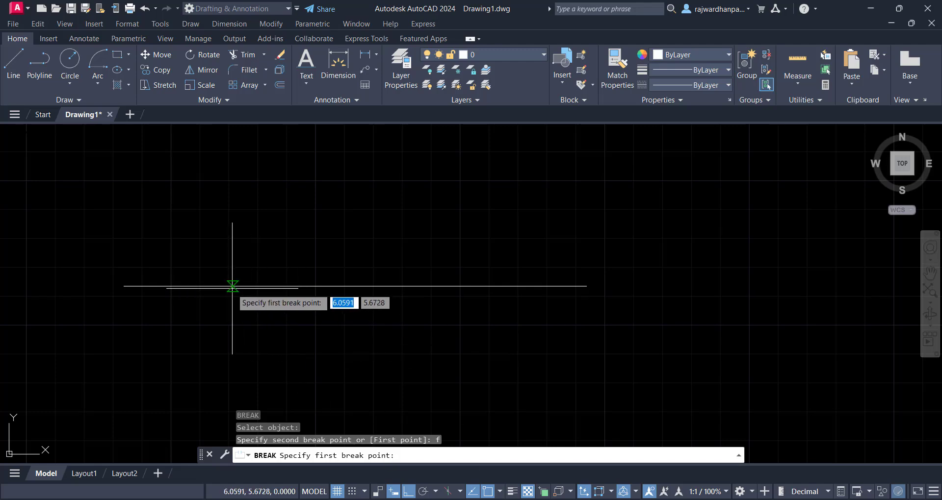
left_click(213, 286)
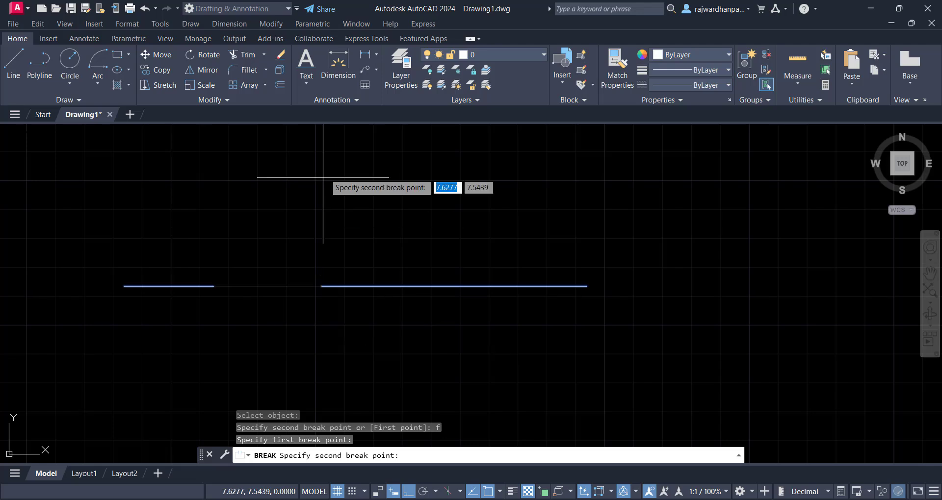
left_click(420, 286)
left_click(362, 321)
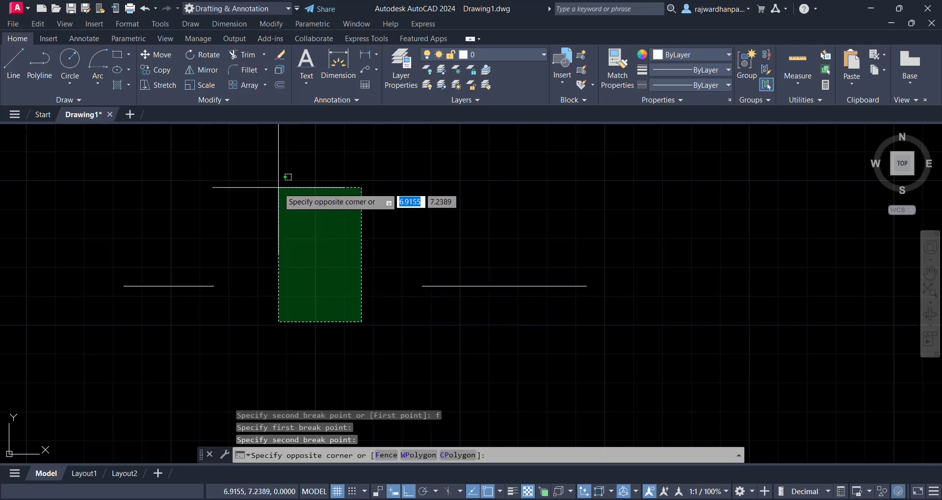
left_click(266, 169)
left_click(369, 168)
left_click(261, 355)
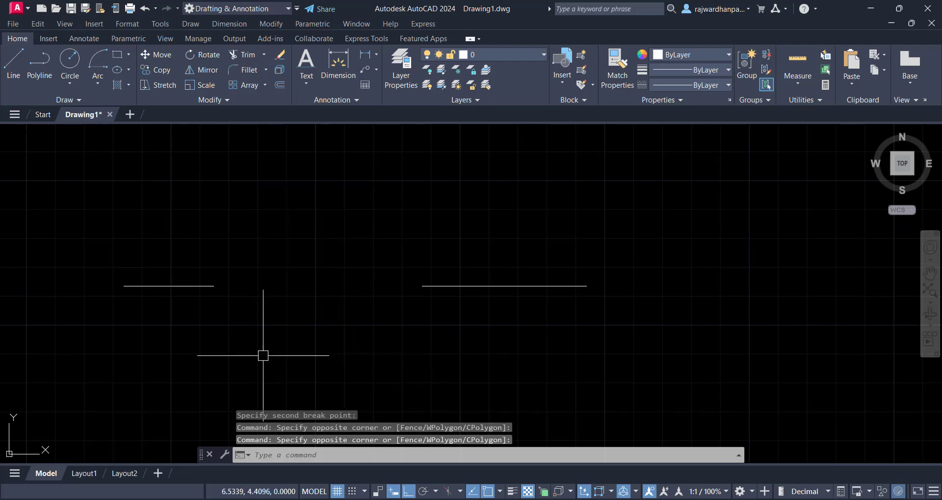
middle_click_drag(406, 332, 376, 247)
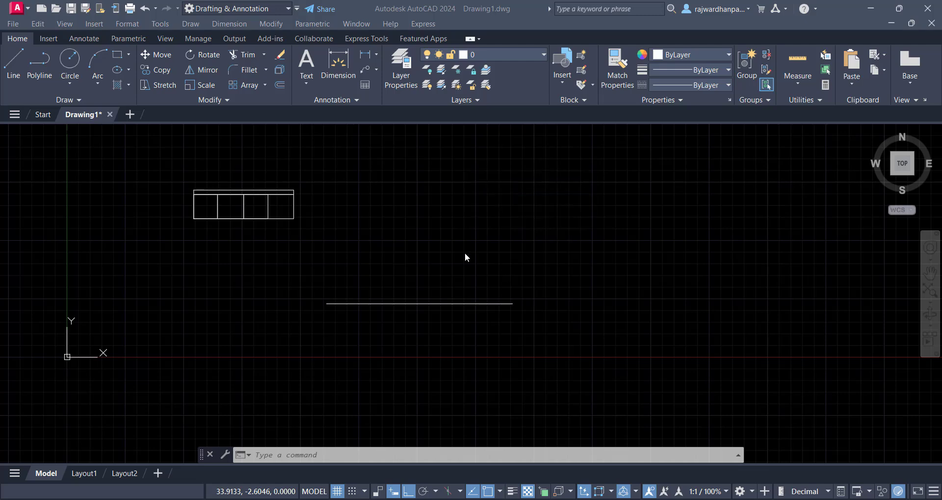
left_click(326, 193)
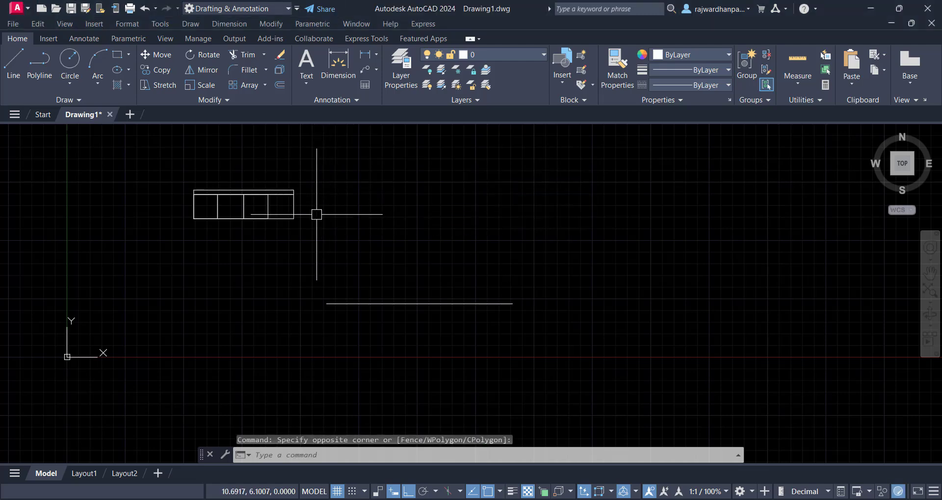
left_click(319, 204)
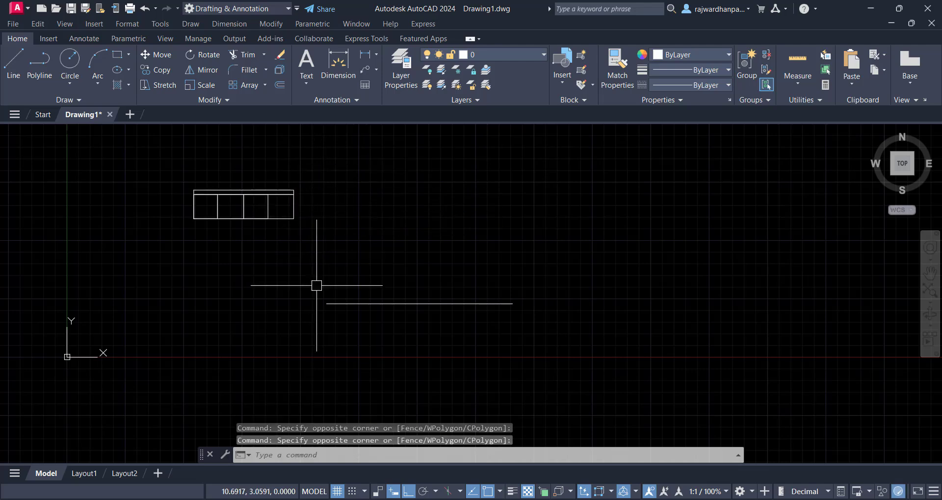
left_click(347, 302)
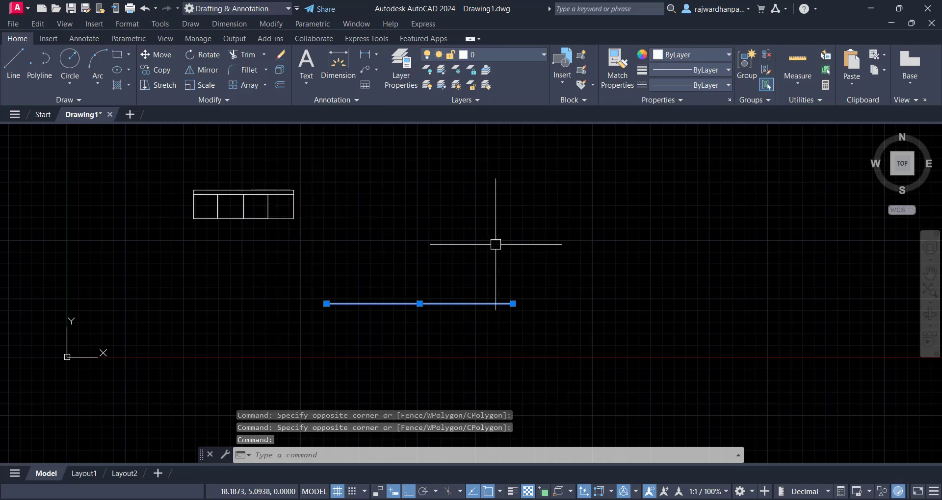
left_click(457, 195)
key("Escape")
key("Escape")
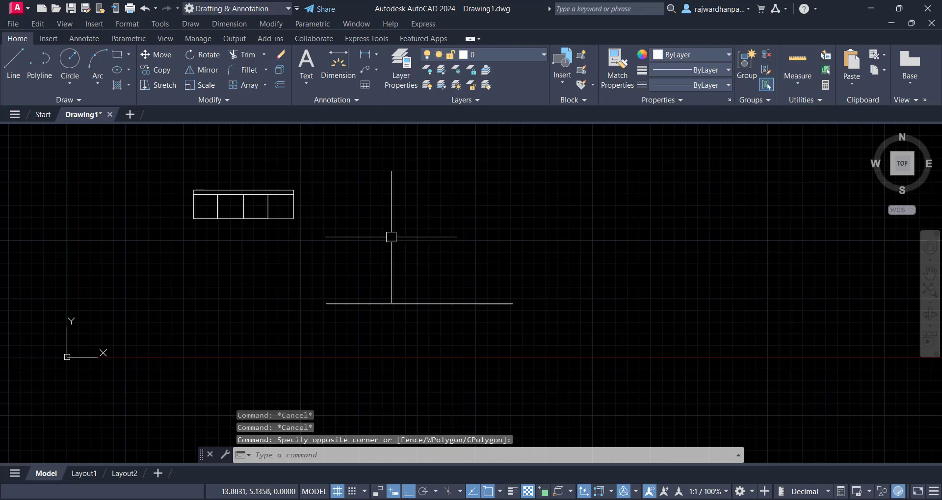
Look up the Align command by its alias AL and among the modify tools, and view its description.
type("a")
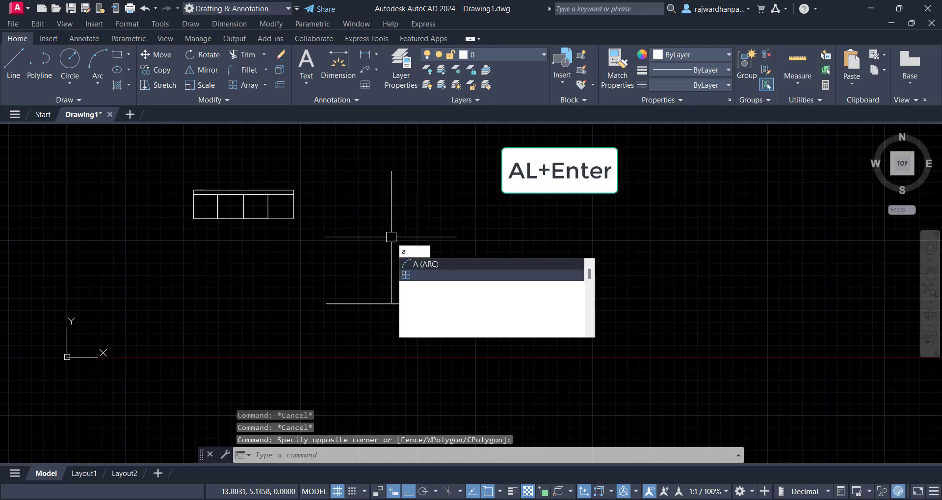
type("l")
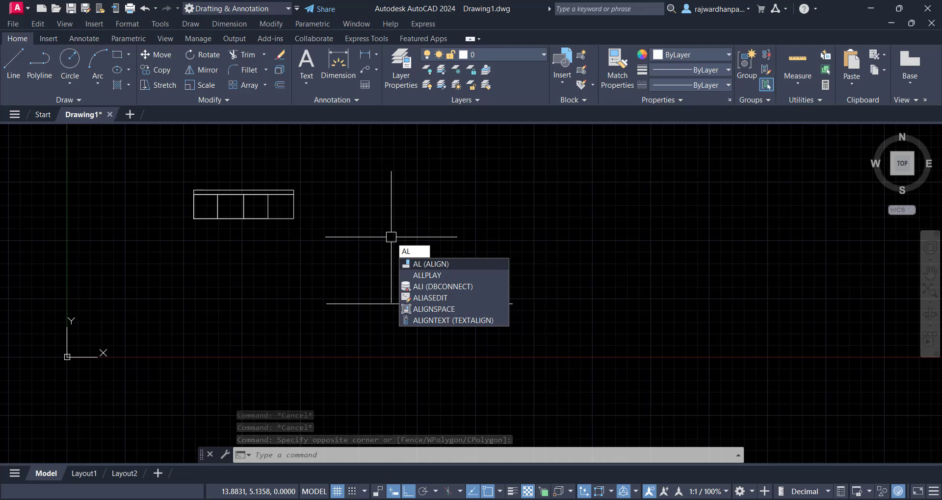
key("Escape")
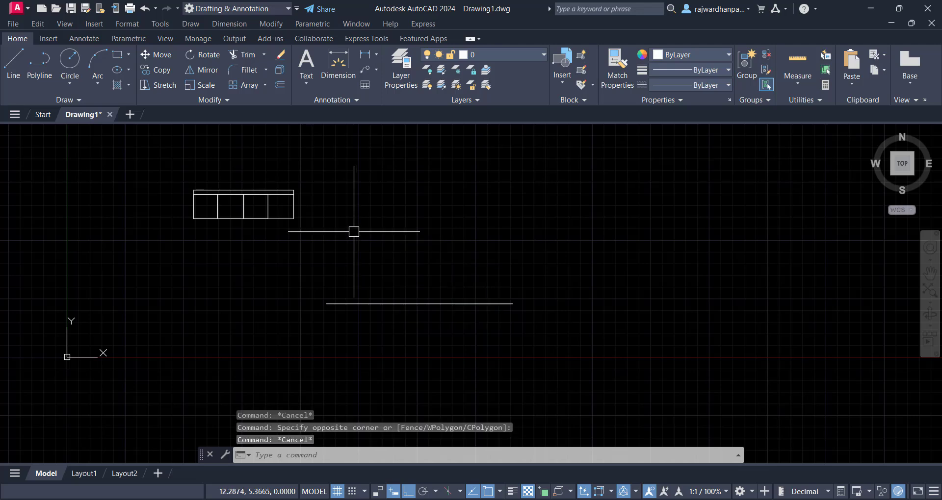
left_click(223, 99)
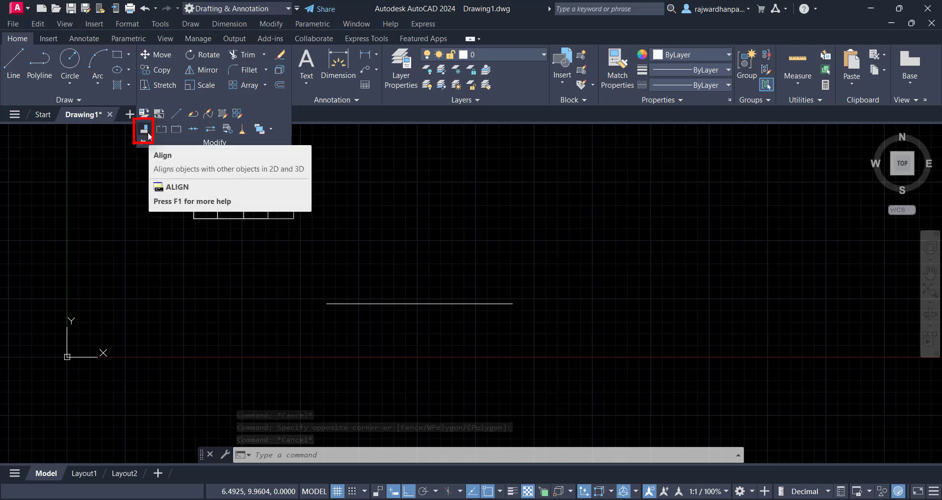
key("Escape")
key("Escape")
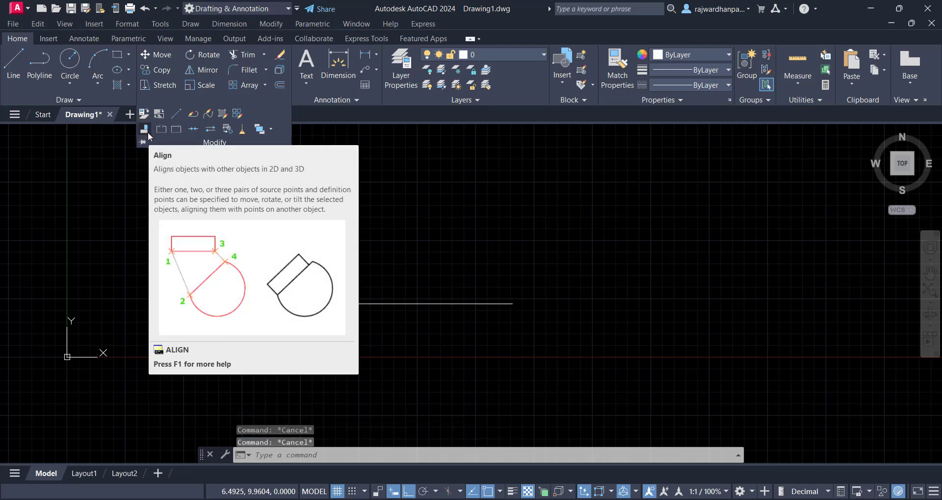
left_click(425, 147)
left_click(377, 183)
middle_click_drag(368, 204, 378, 210)
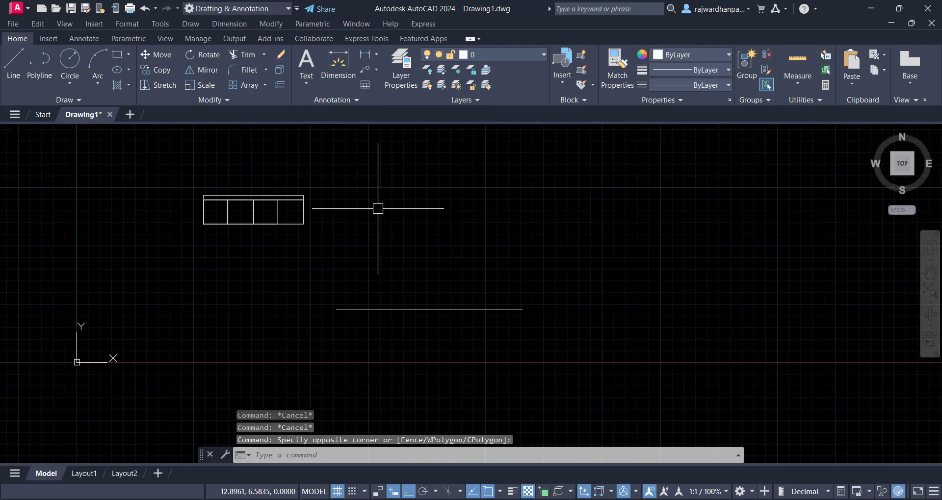
left_click(385, 223)
left_click(347, 252)
left_click(337, 260)
left_click(325, 233)
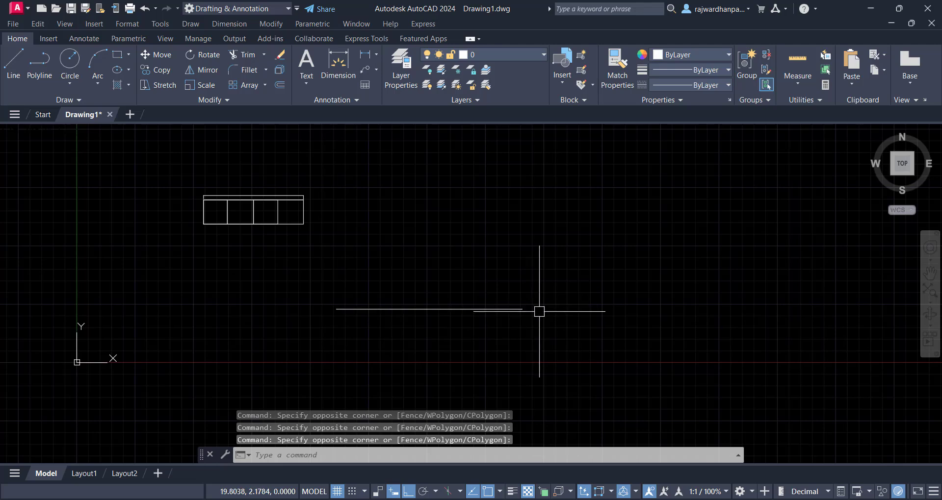
left_click(349, 277)
left_click(739, 189)
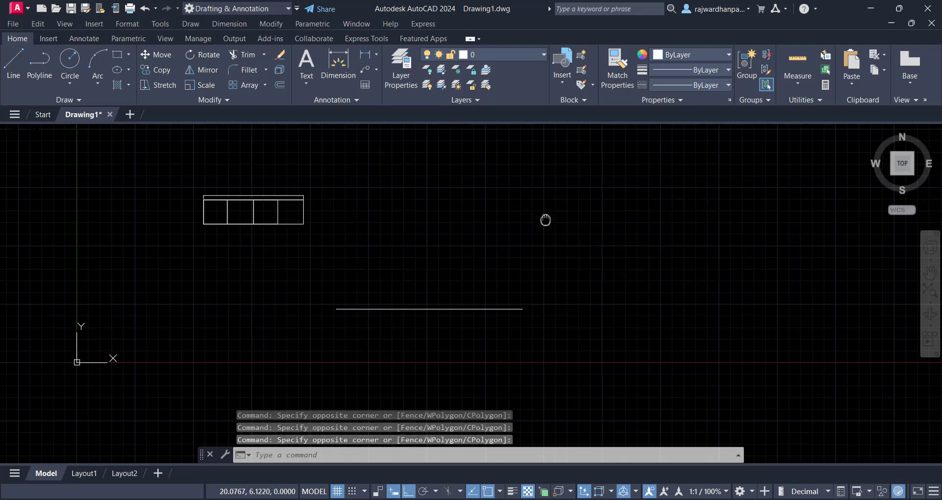
middle_click_drag(543, 217, 550, 224)
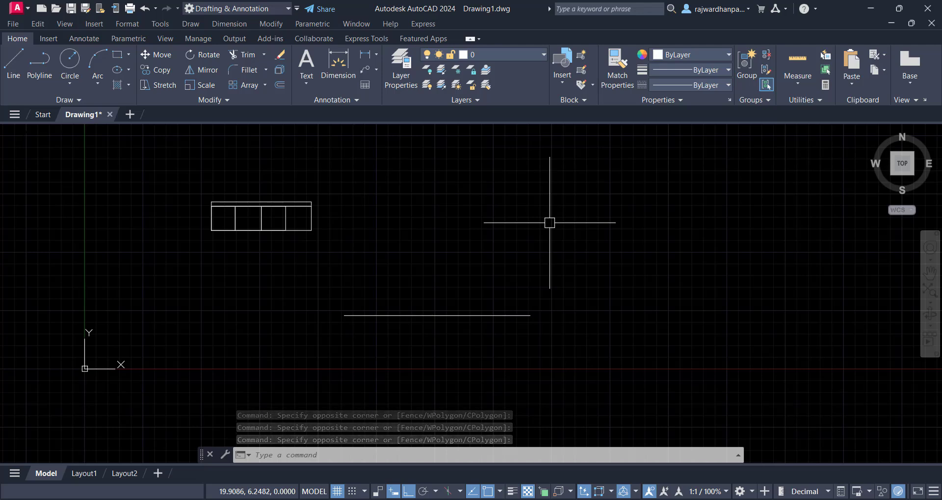
left_click(332, 258)
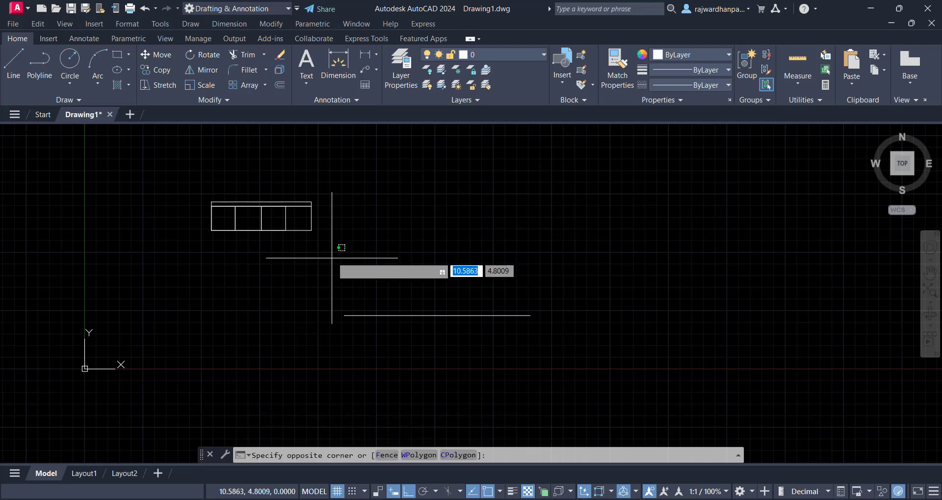
left_click(175, 179)
middle_click_drag(557, 243, 541, 233)
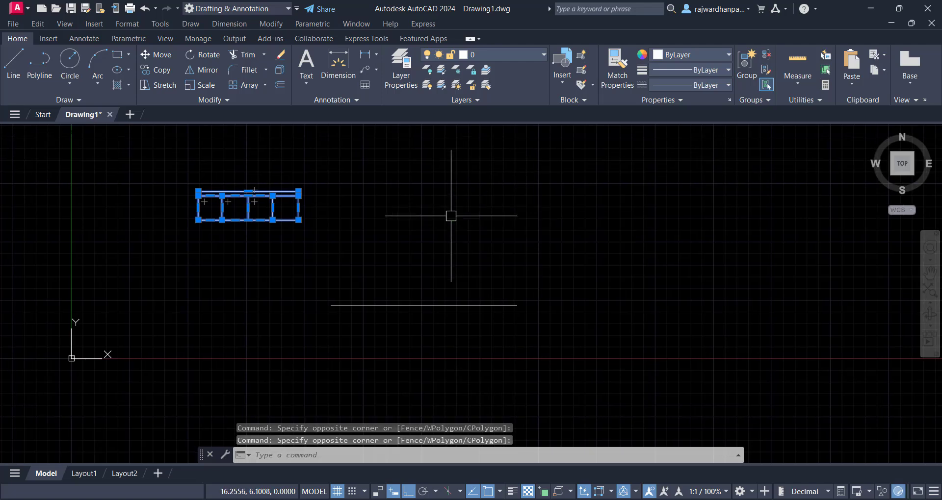
left_click(219, 100)
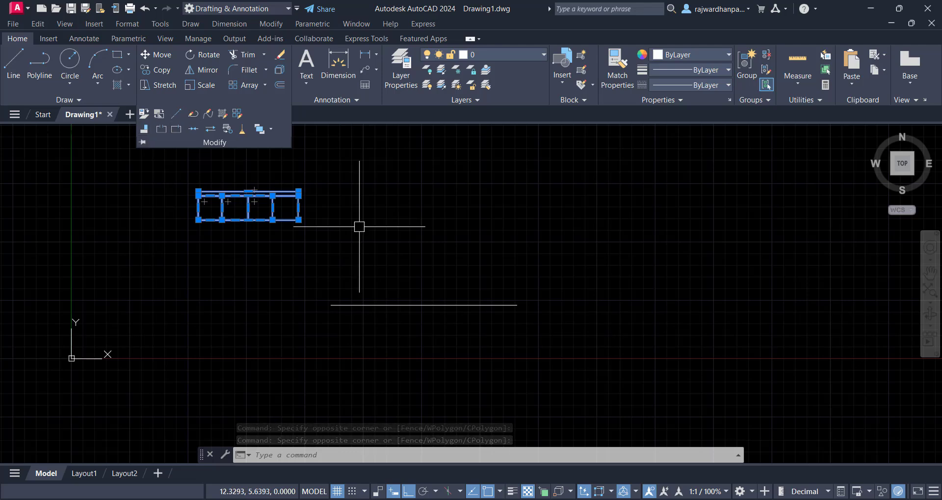
key("Escape")
key("Escape")
left_click(530, 214)
left_click(326, 234)
Align the divided rectangle to the horizontal line, matching its lower corners to the line's endpoints and scaling it to the alignment points.
left_click(321, 238)
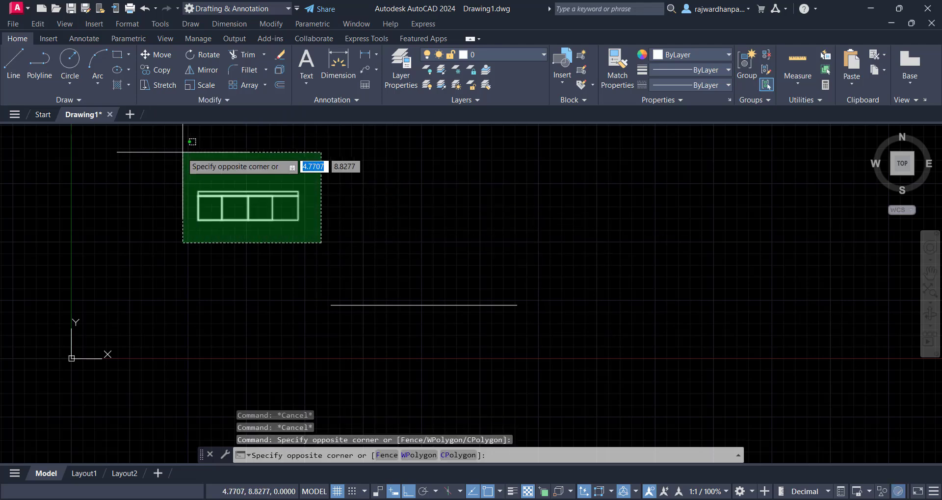
left_click(171, 154)
type("al")
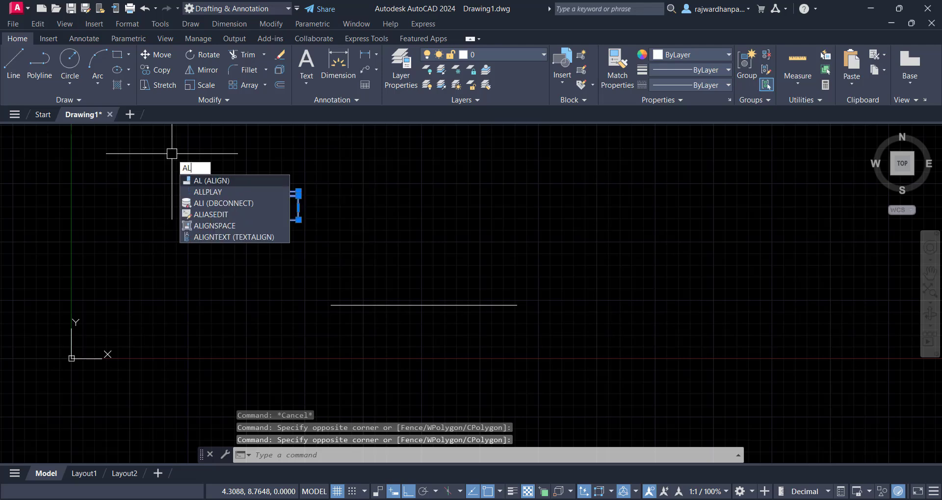
key("Return")
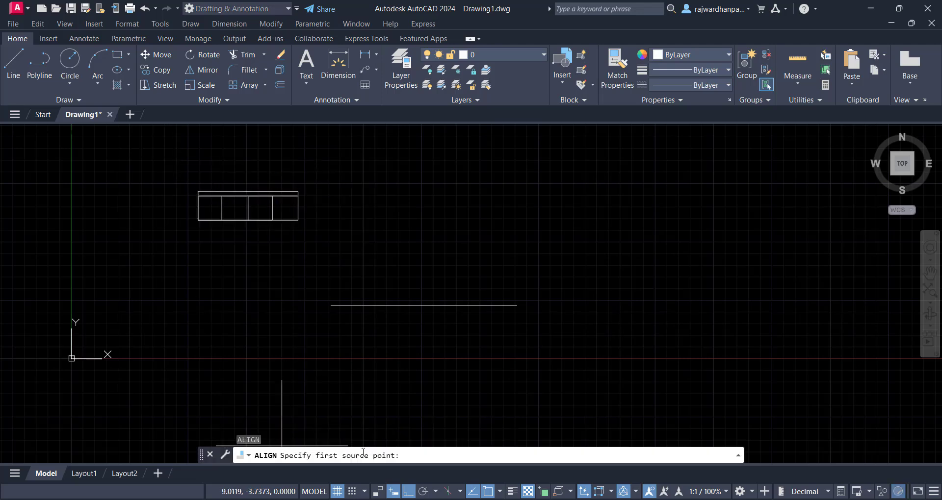
left_click(198, 220)
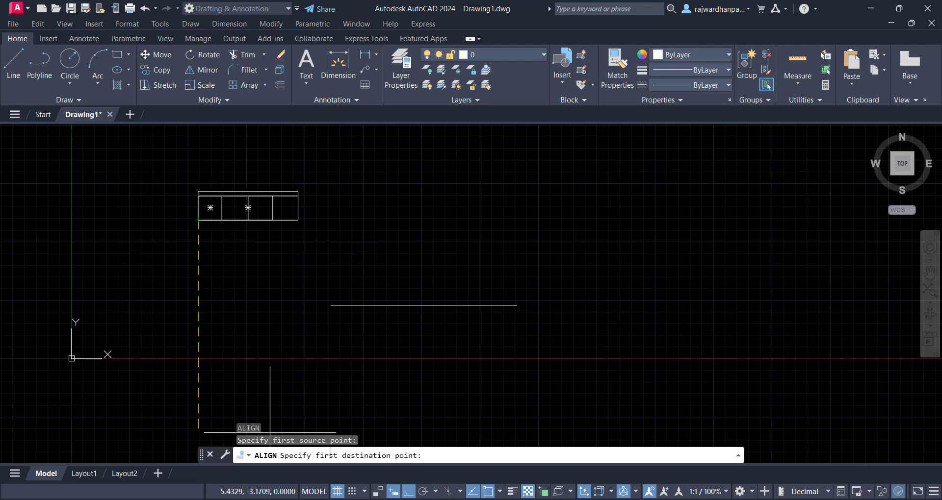
left_click(332, 305)
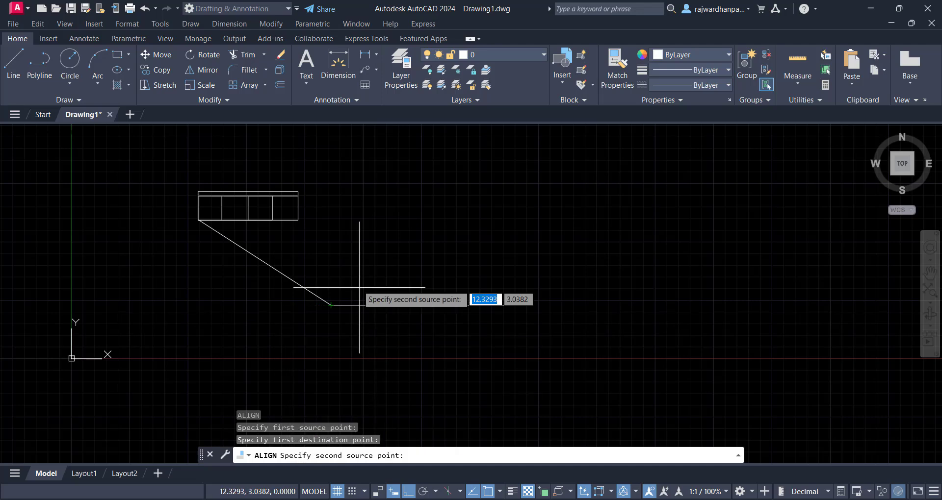
left_click(298, 220)
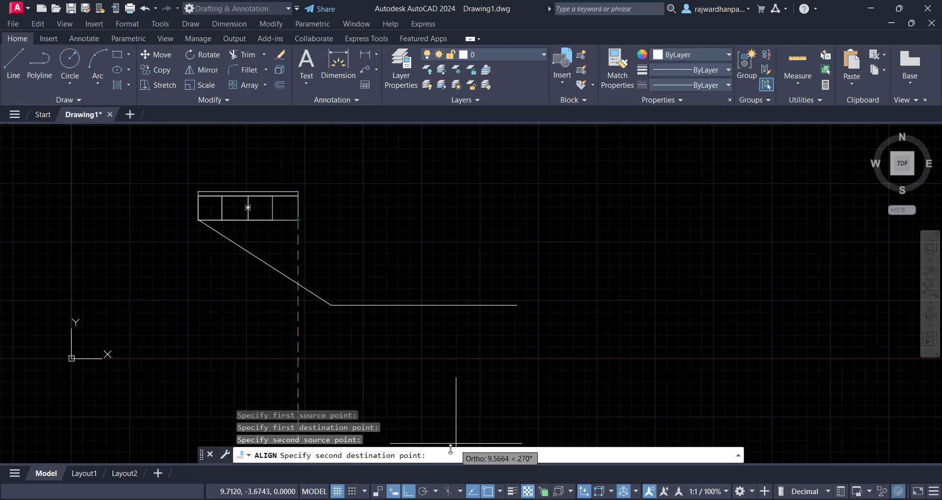
left_click(517, 306)
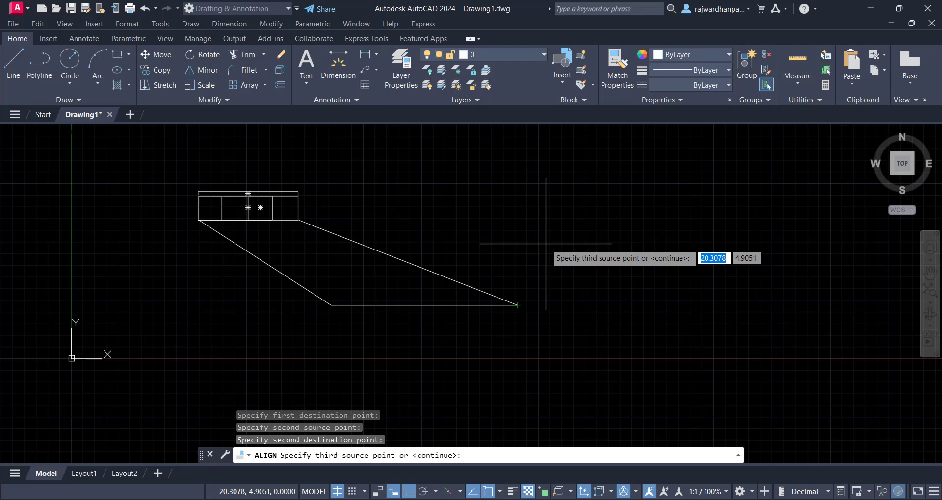
key("Return")
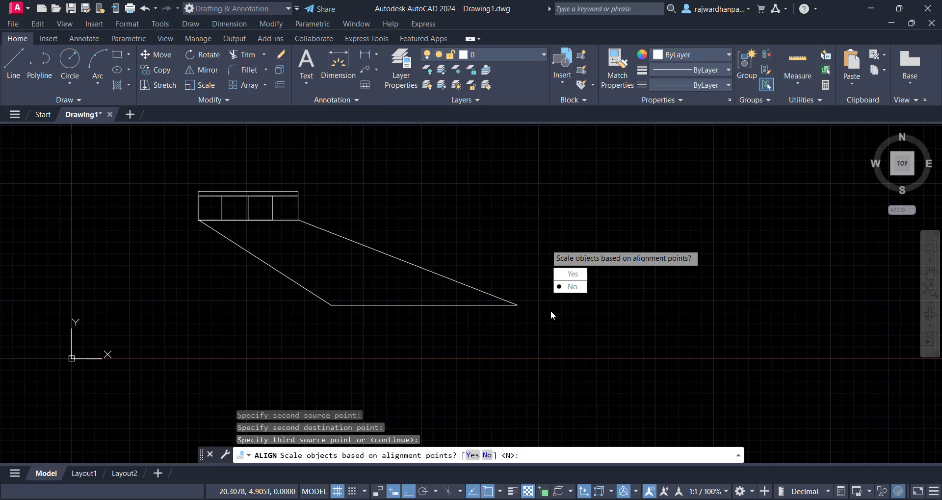
left_click(584, 277)
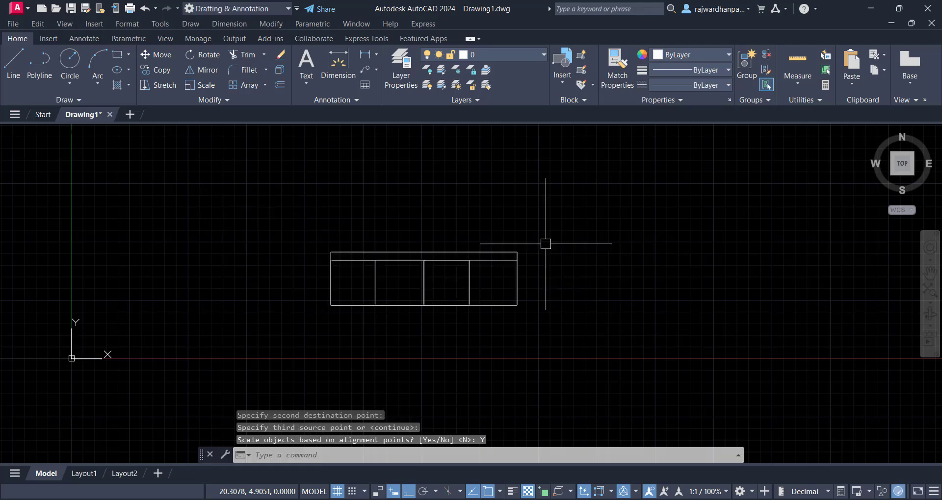
left_click(594, 220)
left_click(602, 262)
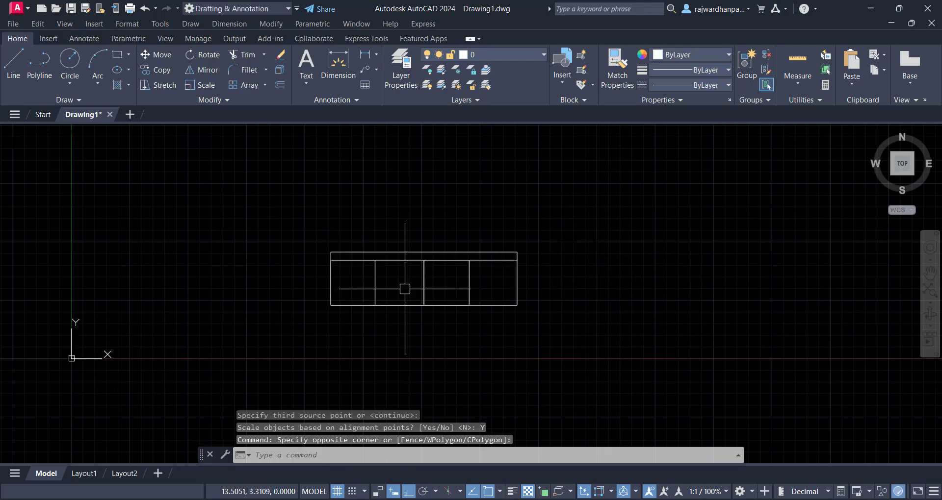
left_click(221, 184)
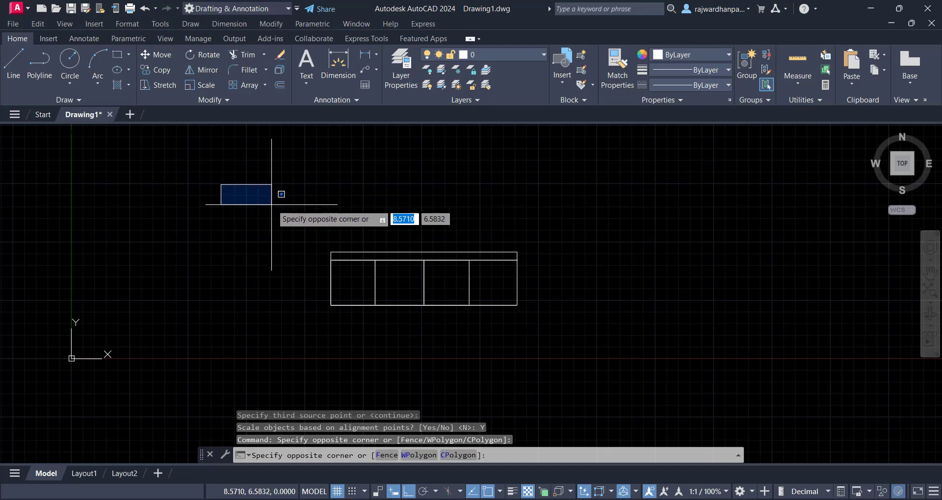
left_click(323, 211)
left_click(329, 233)
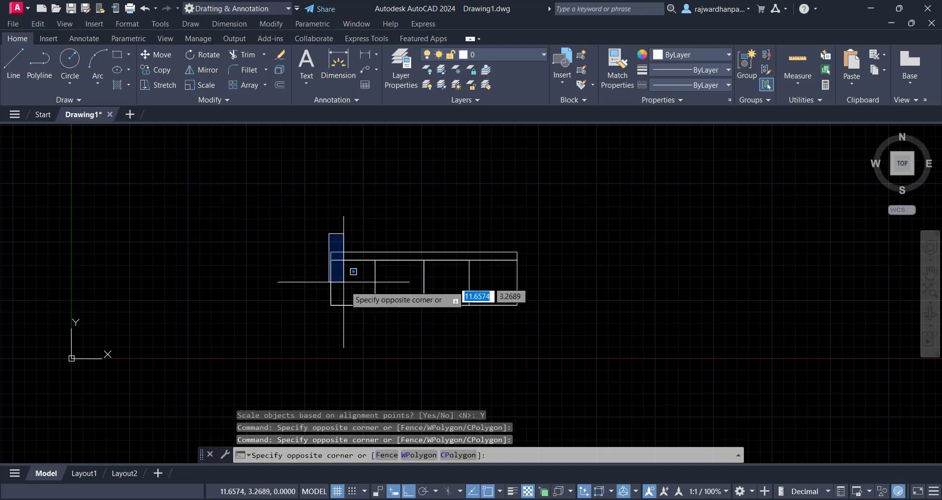
left_click(542, 347)
left_click(551, 258)
left_click(248, 185)
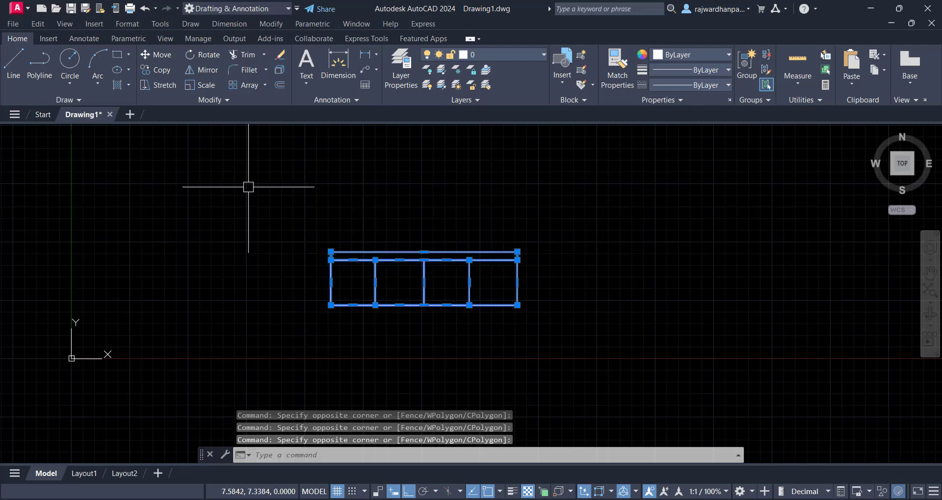
key("Escape")
key("Escape")
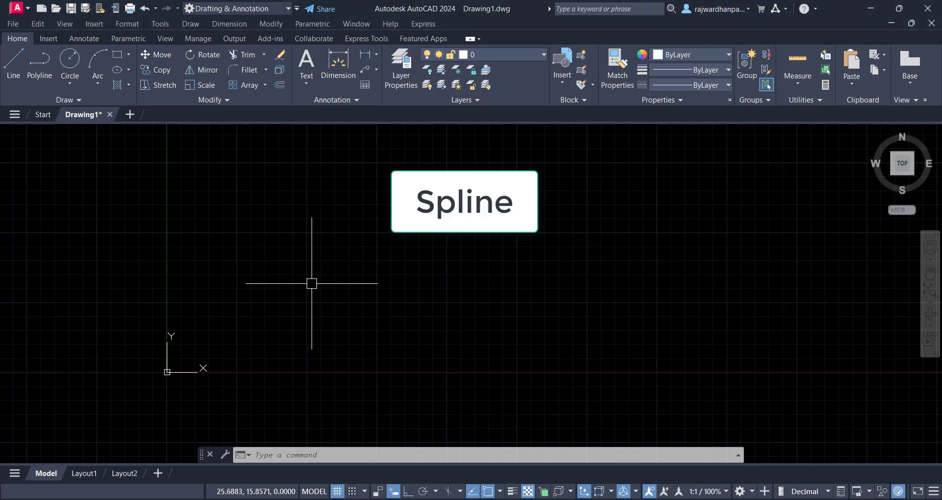
Look up the Spline command by its alias SPL and among the draw tools, cancelling any command started.
left_click(324, 270)
left_click(315, 283)
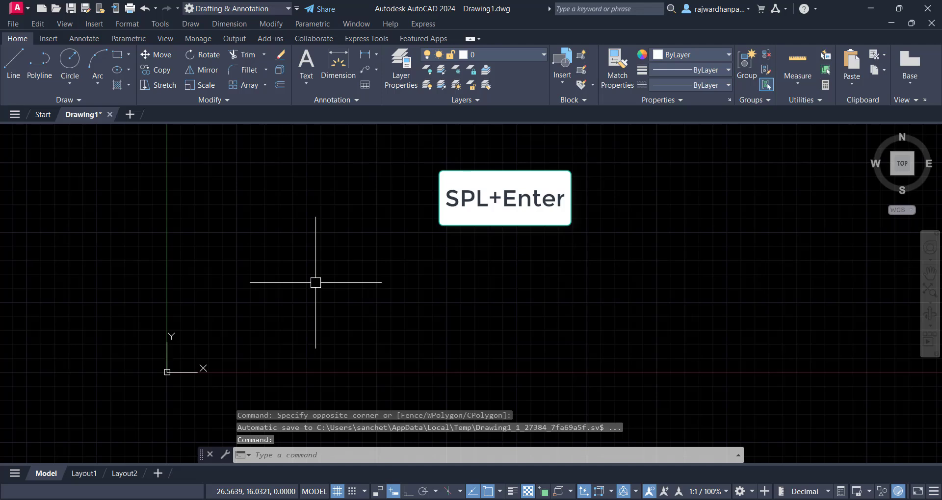
type("SPL")
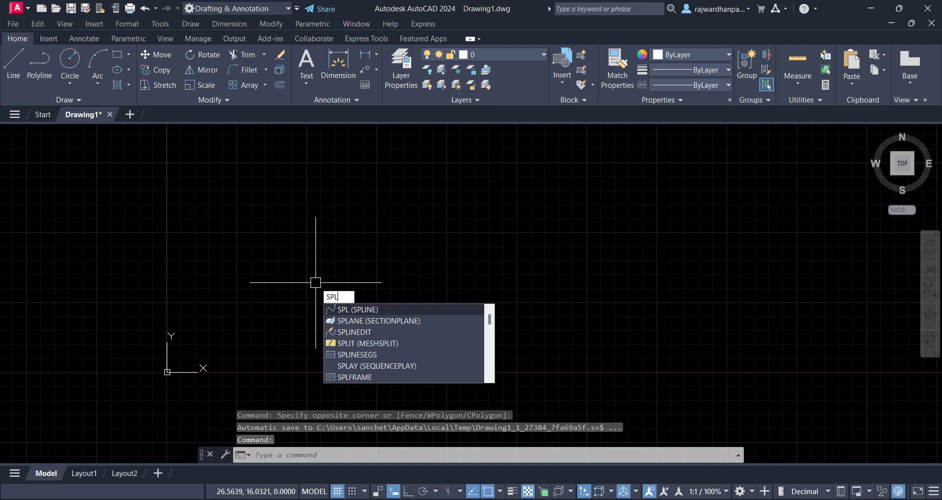
key("Escape")
key("Escape")
left_click(68, 100)
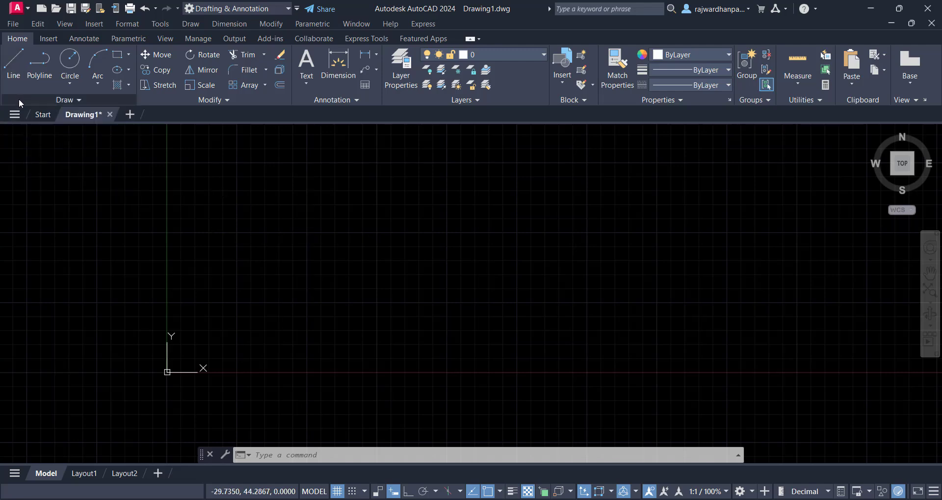
left_click(19, 98)
left_click(8, 114)
key("Escape")
key("Escape")
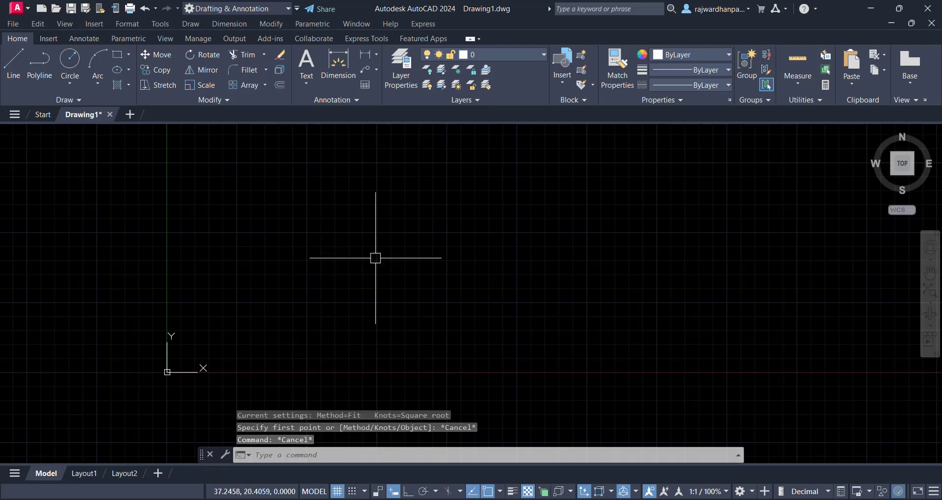
Start a Spline with the Fit method and place fit points forming an M-shaped wave that curls back up at its right end.
left_click(337, 292)
type("spl")
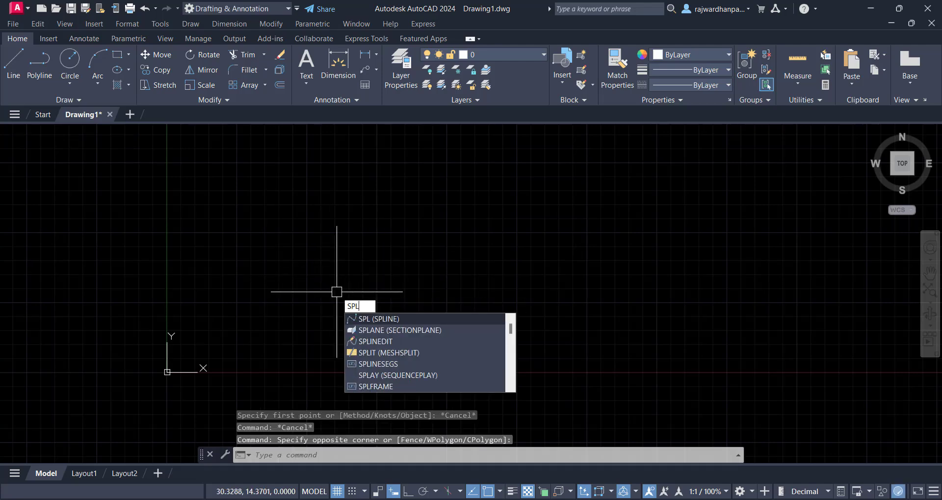
key("Return")
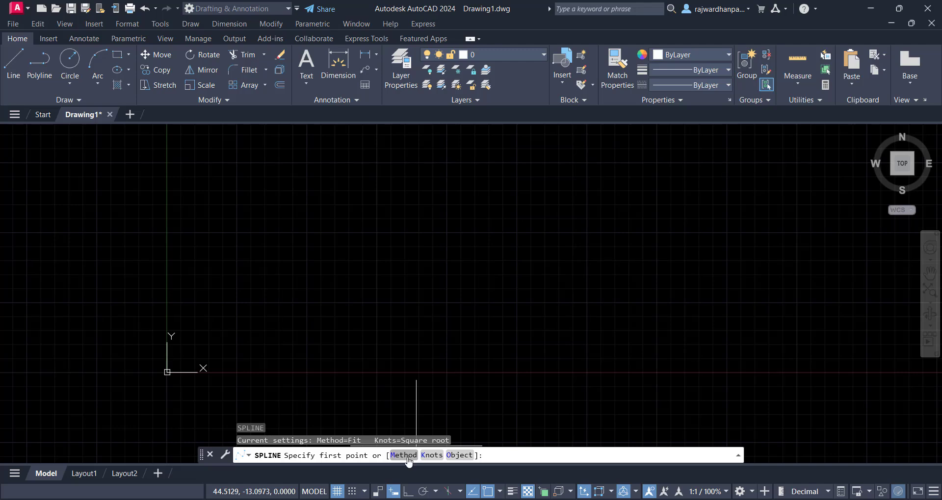
type("m")
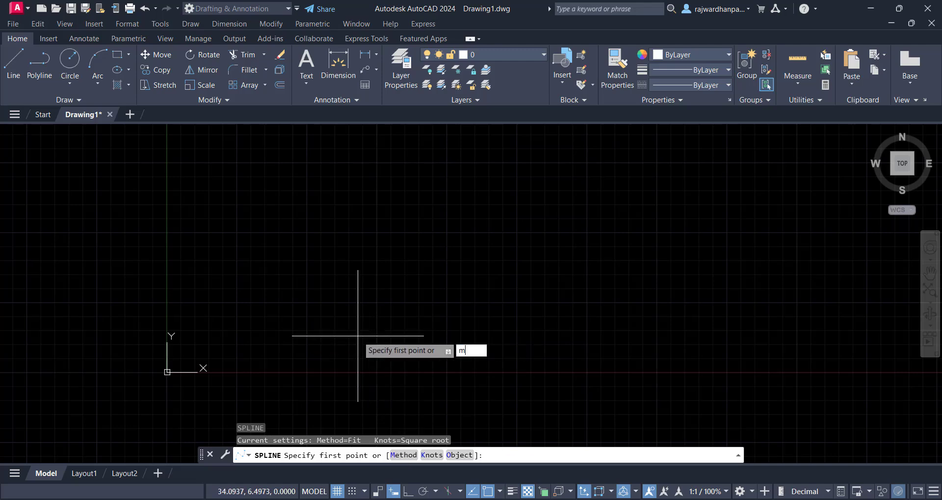
key("Return")
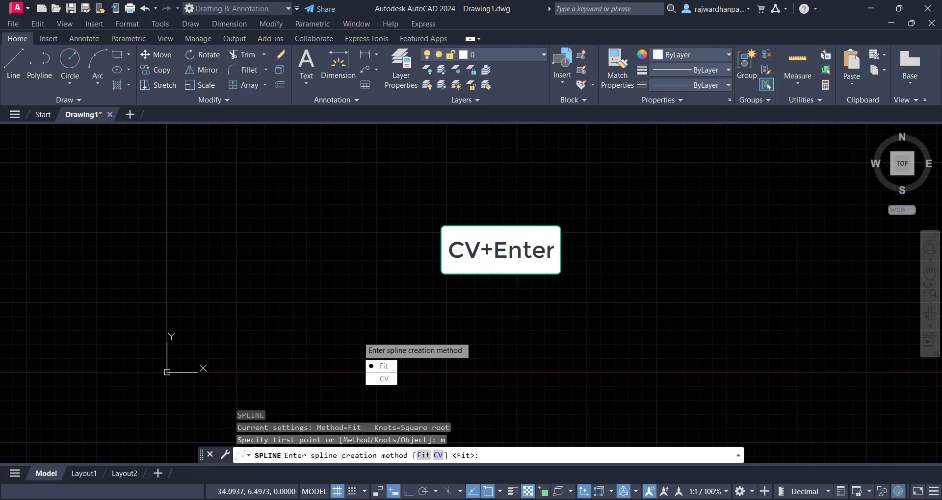
key("Return")
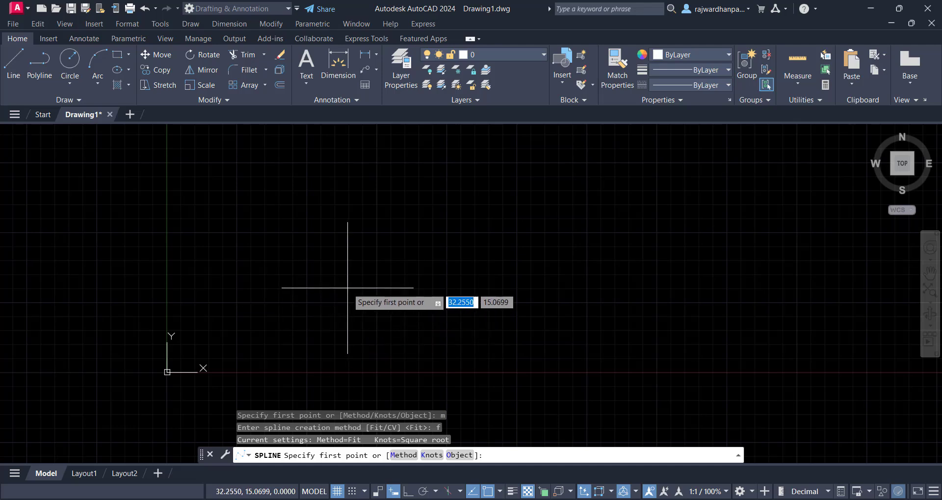
left_click(313, 308)
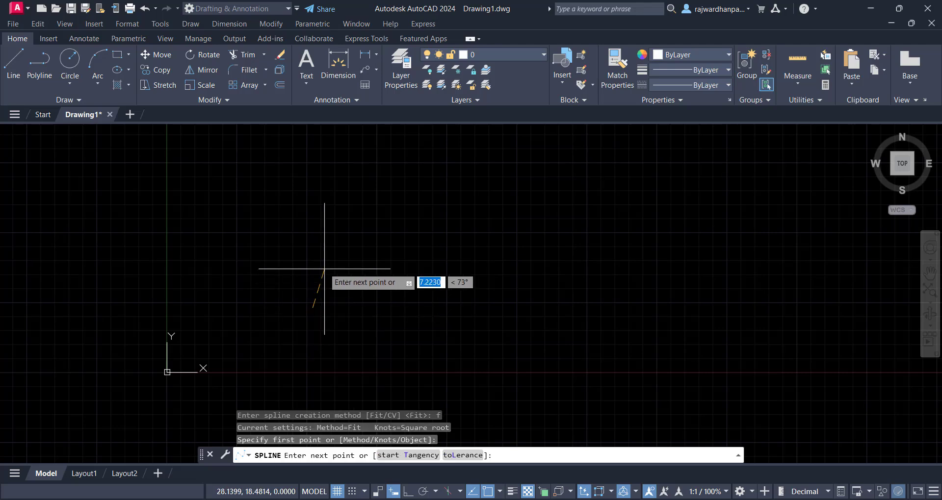
left_click(319, 197)
left_click(378, 183)
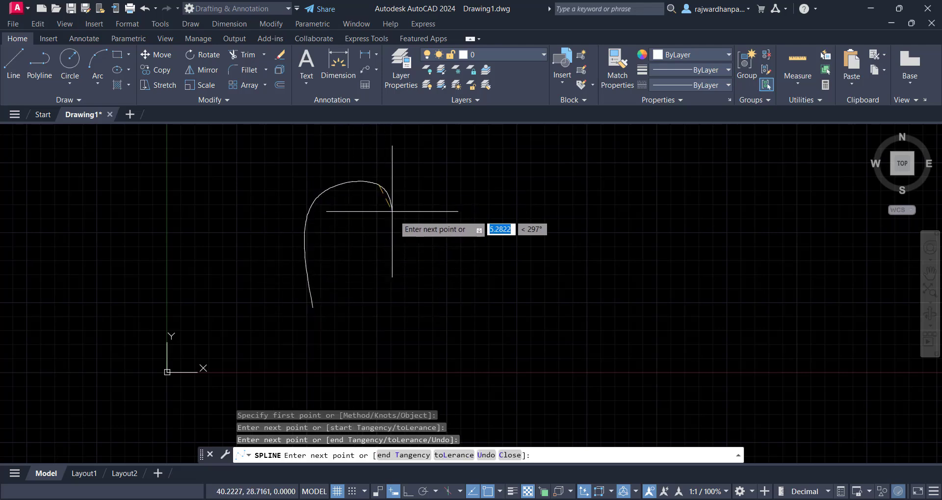
left_click(402, 257)
left_click(445, 306)
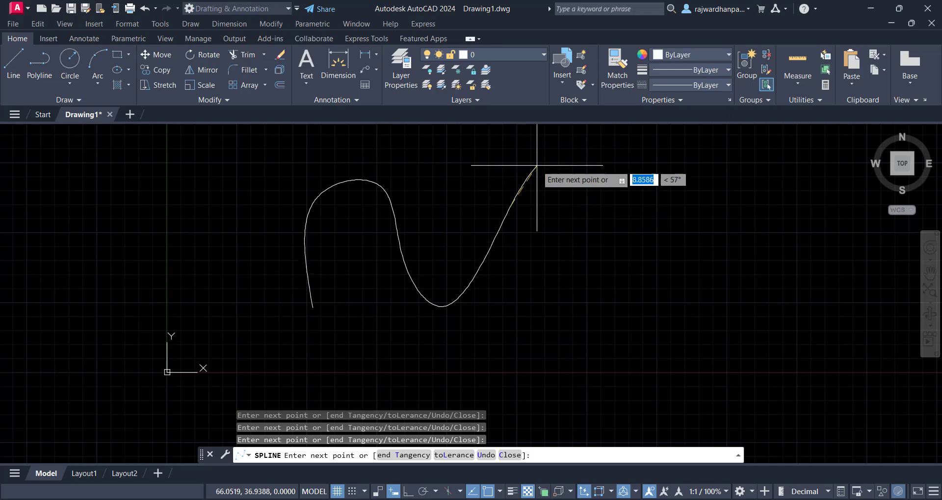
left_click(575, 174)
left_click(611, 290)
left_click(738, 236)
left_click(647, 164)
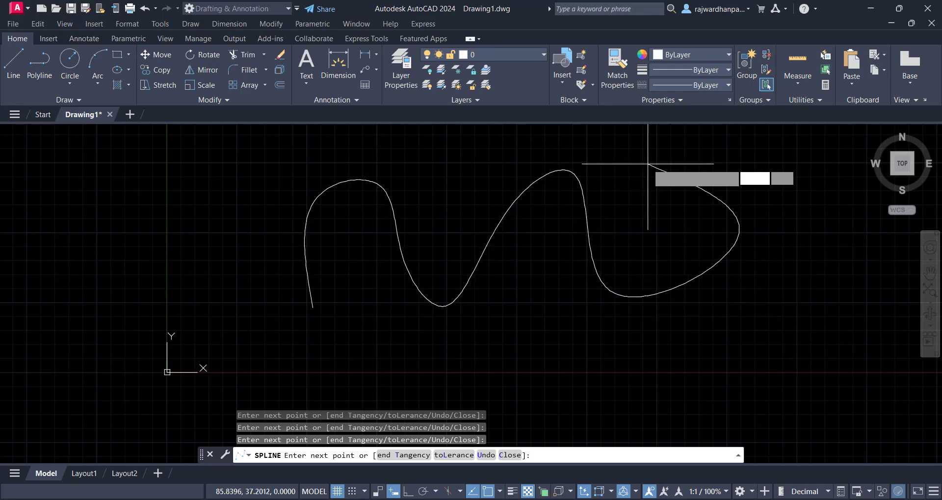
Continue the spline with fit points running back above the wave, around its left side, beneath it and up its right side.
mouse_move(539, 231)
middle_mouse_down()
mouse_move(525, 270)
mouse_move(479, 303)
mouse_move(472, 284)
middle_mouse_up()
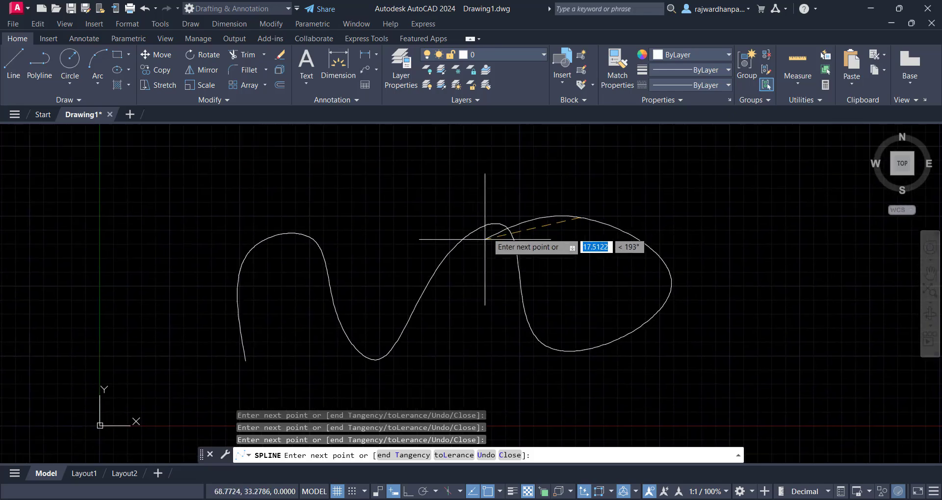
left_click(504, 157)
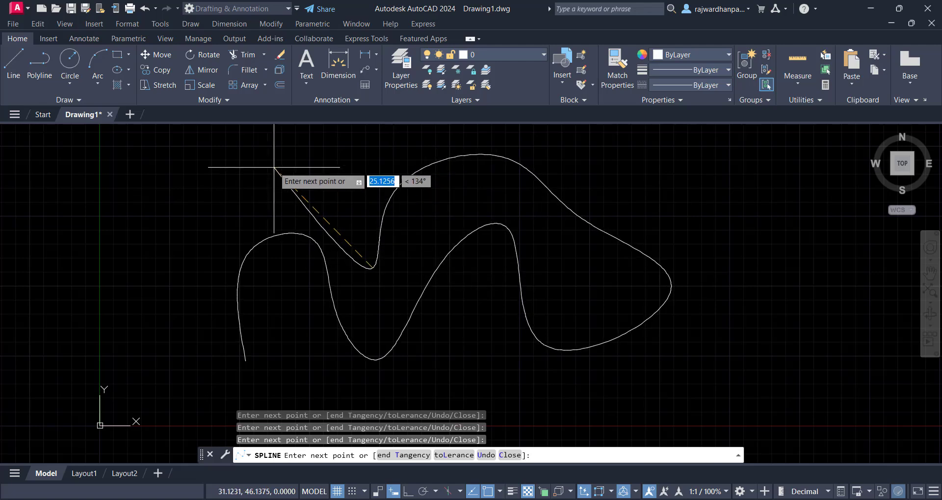
middle_click_drag(271, 368, 240, 210)
left_click(322, 310)
middle_click_drag(474, 281, 385, 348)
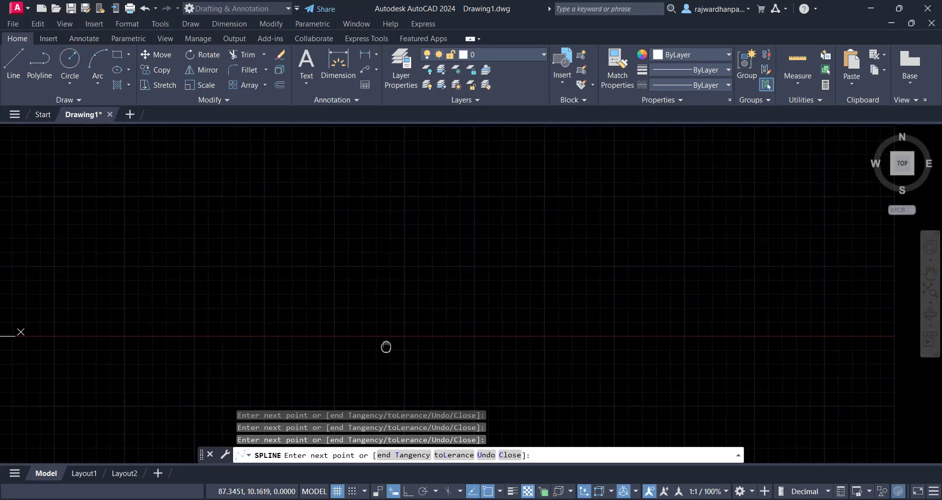
scroll(387, 339, "down", 4)
left_click(444, 321)
left_click(486, 285)
left_click(456, 208)
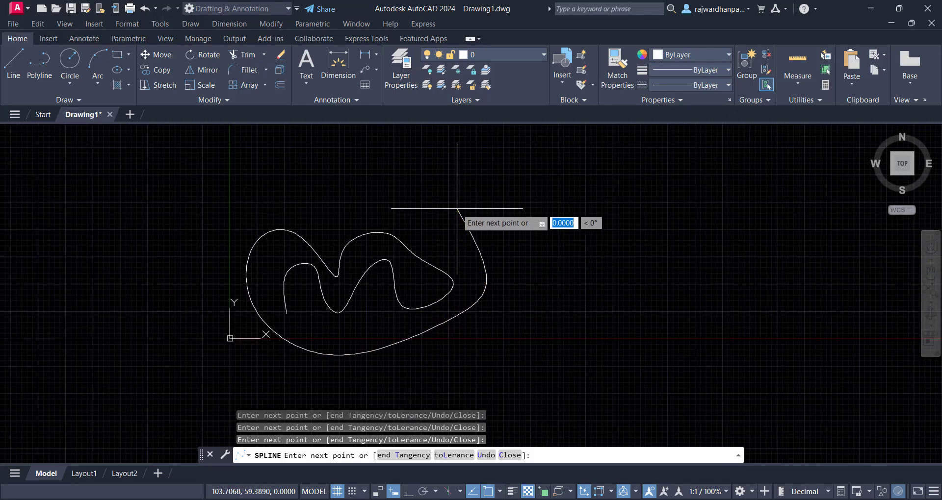
Carry the spline over a high crest to the upper left, coil it inward into a spiral and finish the curve.
left_click(406, 153)
left_click(335, 184)
left_click(208, 172)
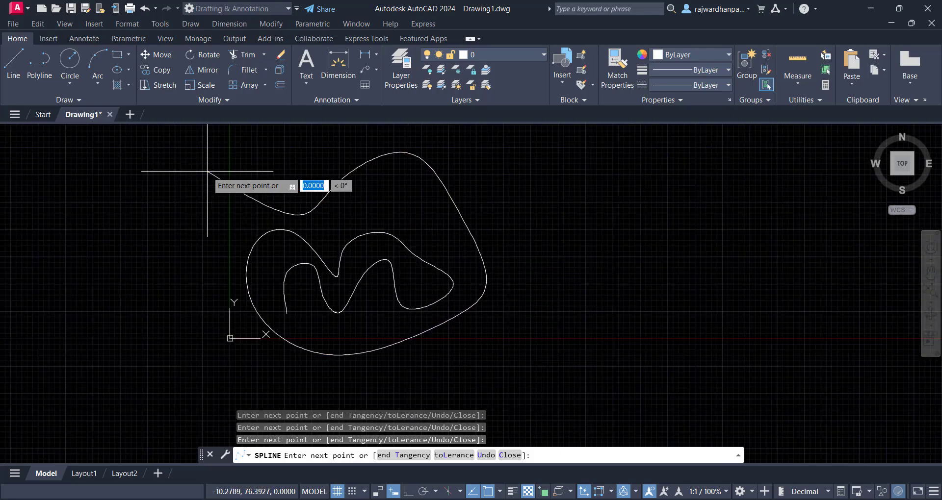
left_click(290, 133)
left_click(314, 165)
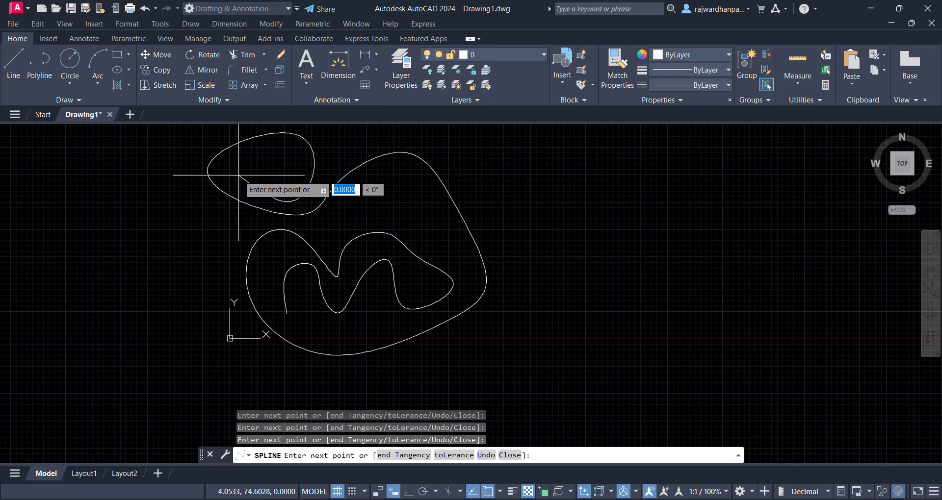
left_click(290, 171)
left_click(259, 190)
left_click(267, 166)
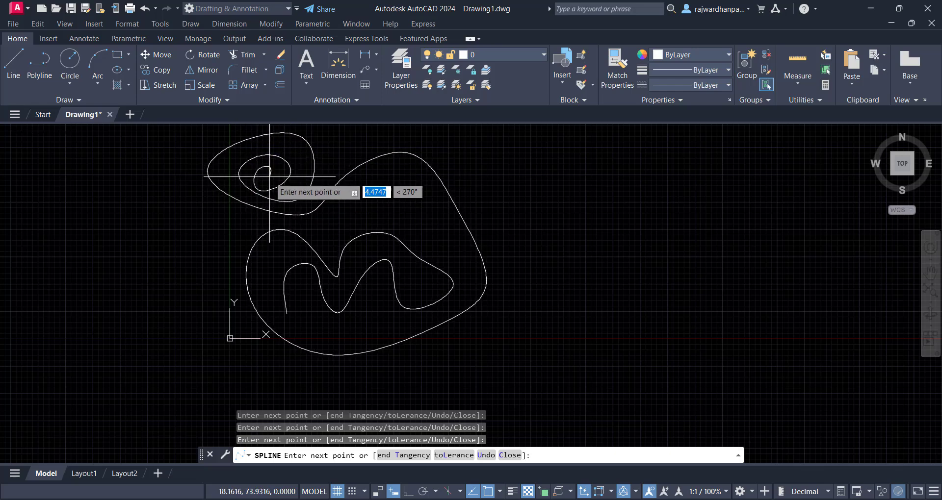
left_click(270, 178)
right_click(263, 180)
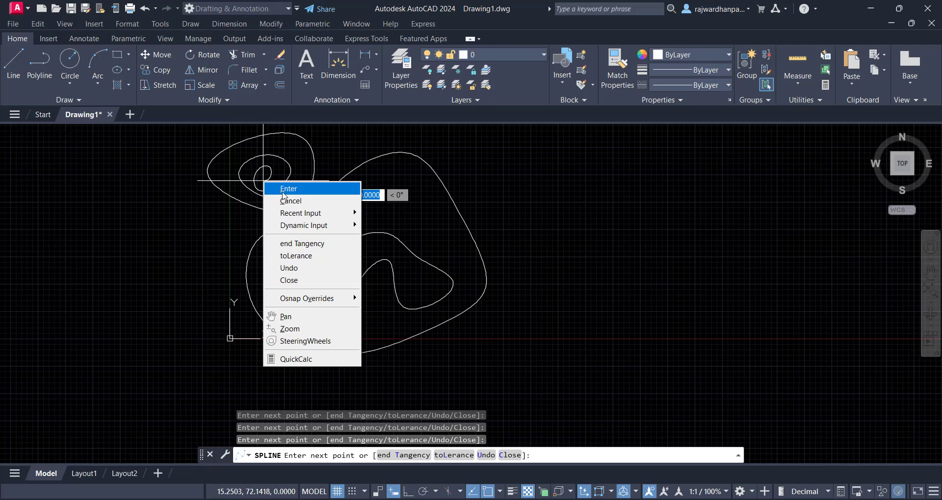
left_click(283, 189)
Select the spline and stretch the fit point on its outer upper-right slope outward to the upper right.
middle_click_drag(525, 269, 455, 302)
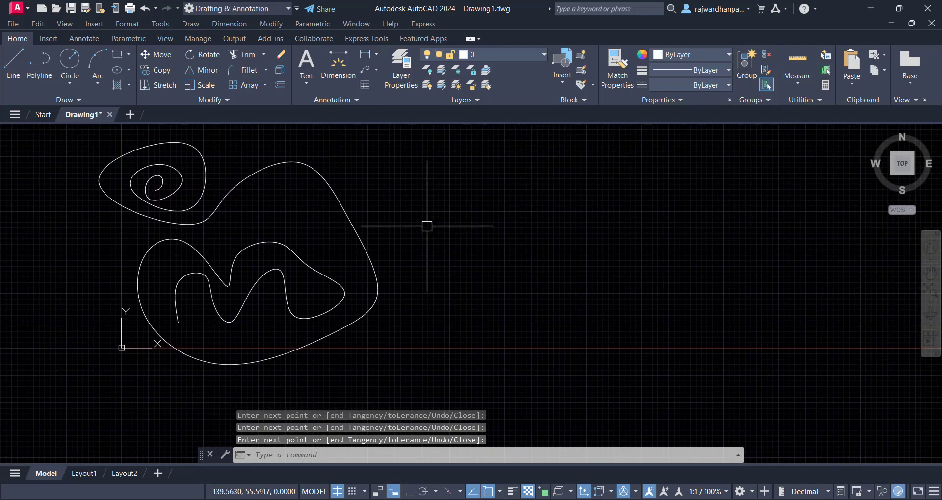
left_click(427, 226)
left_click(420, 259)
left_click(387, 228)
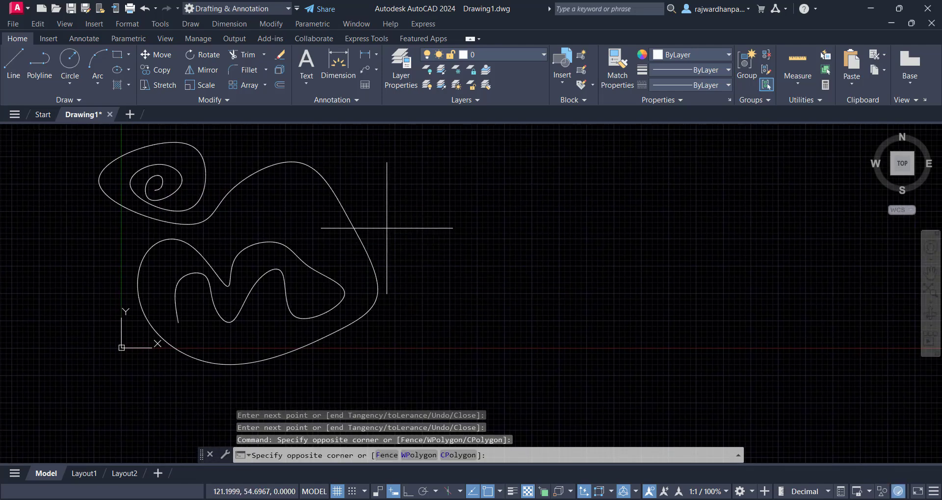
left_click(353, 252)
middle_click_drag(444, 237, 478, 244)
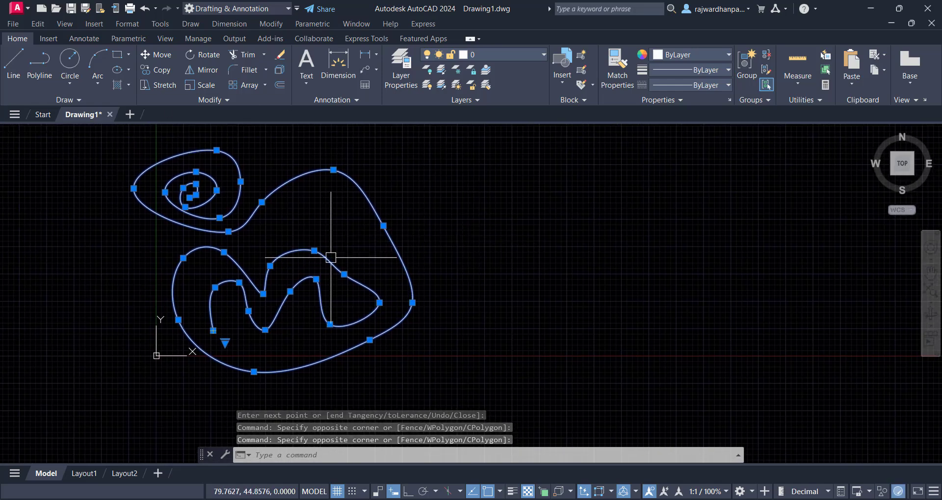
mouse_move(383, 226)
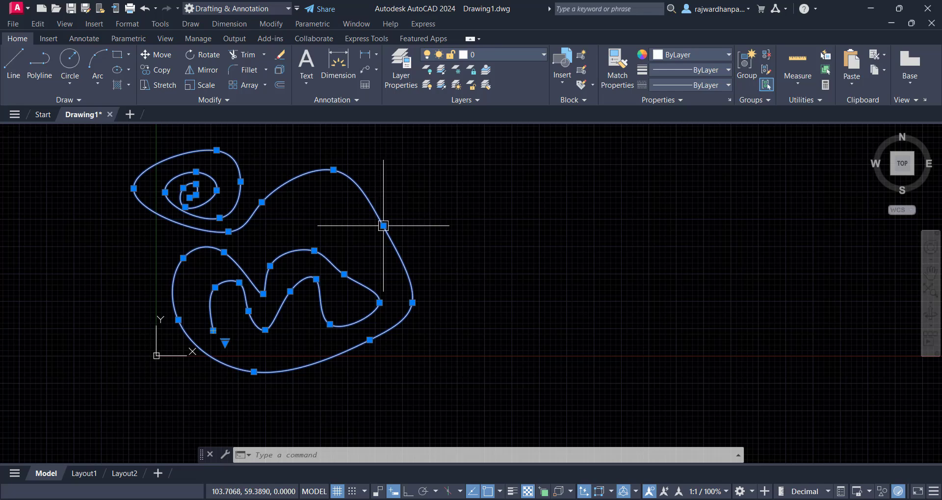
left_click(419, 246)
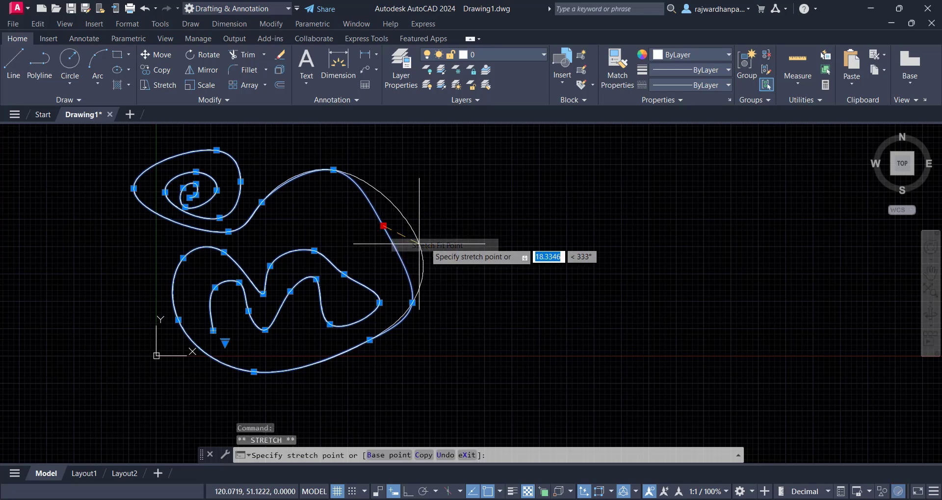
left_click(441, 199)
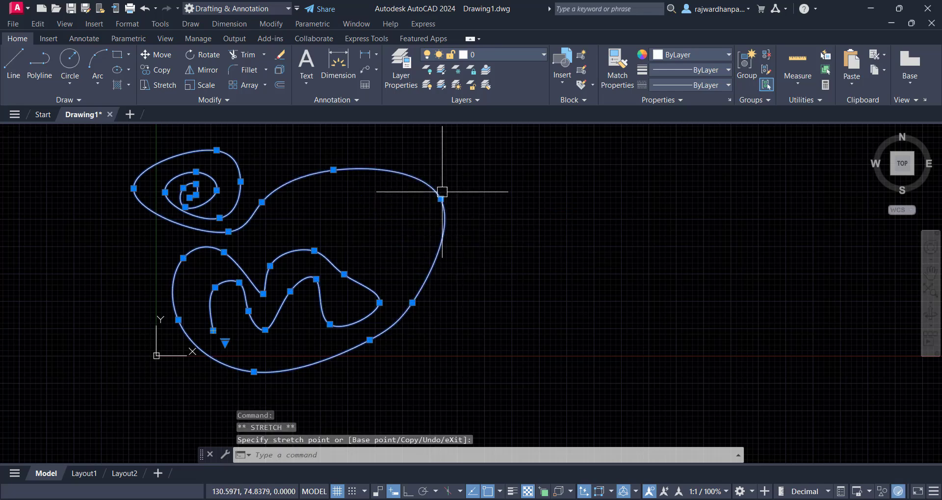
Stretch the same fit point back down and inward to round the spline's right side, and clear the selection.
left_click(440, 198)
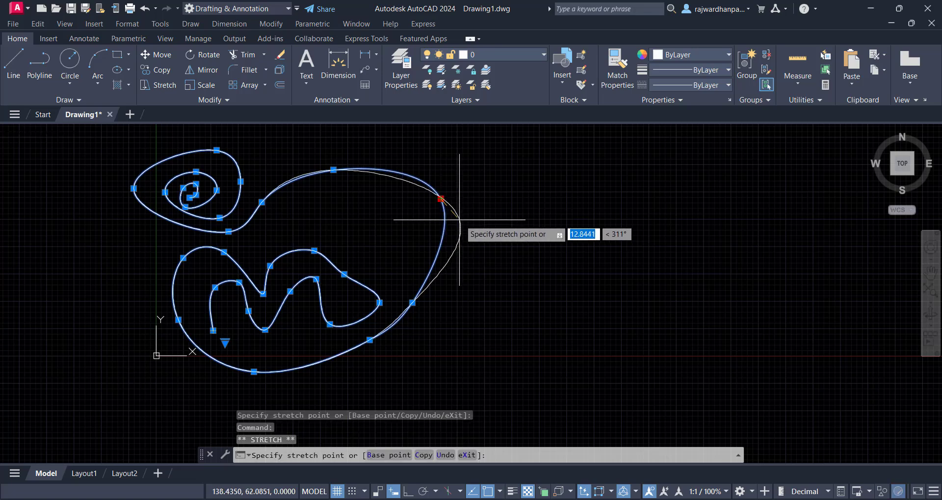
left_click(411, 248)
middle_click_drag(511, 283, 402, 259)
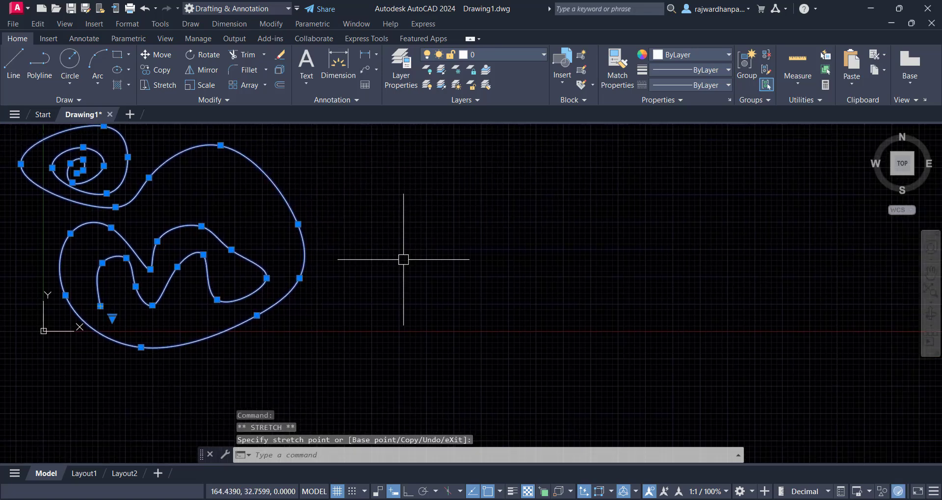
key("Escape")
Begin a spline with the CV method in the space right of the fit-point curve, placing its first four control vertices around a crest.
left_click(449, 273)
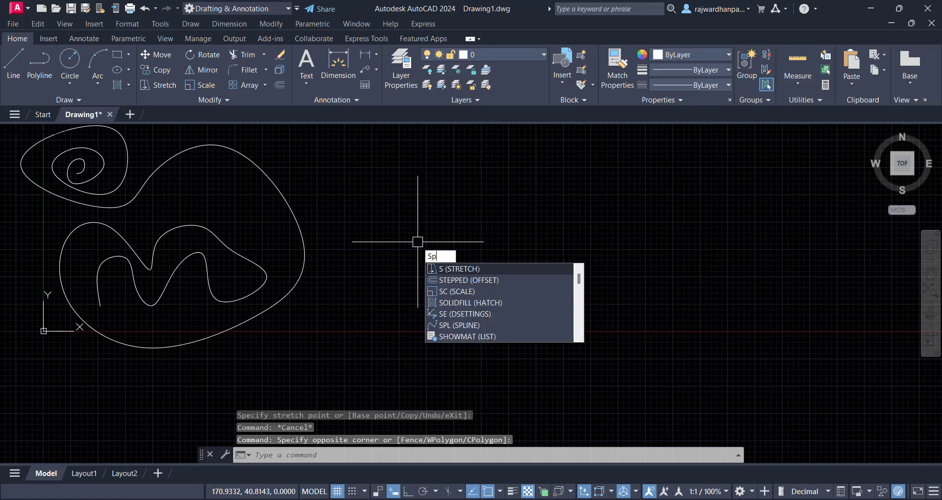
type("p")
key("Return")
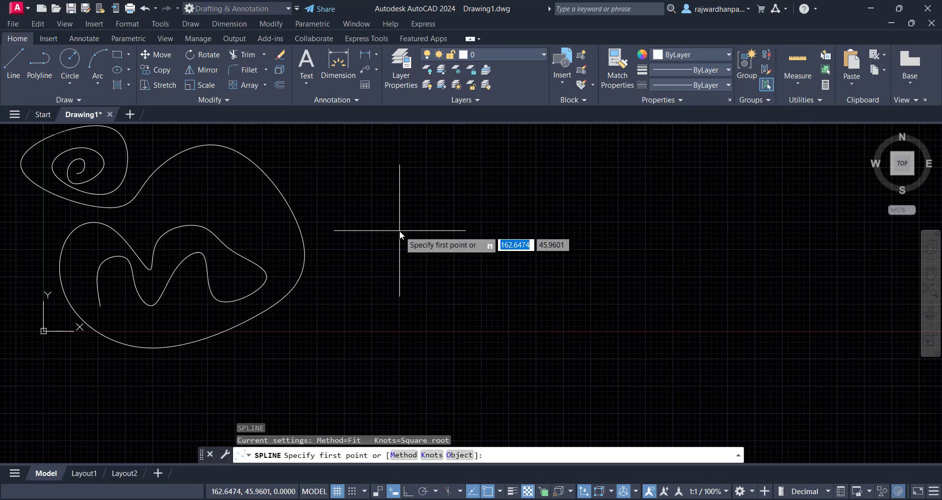
type("m")
key("Return")
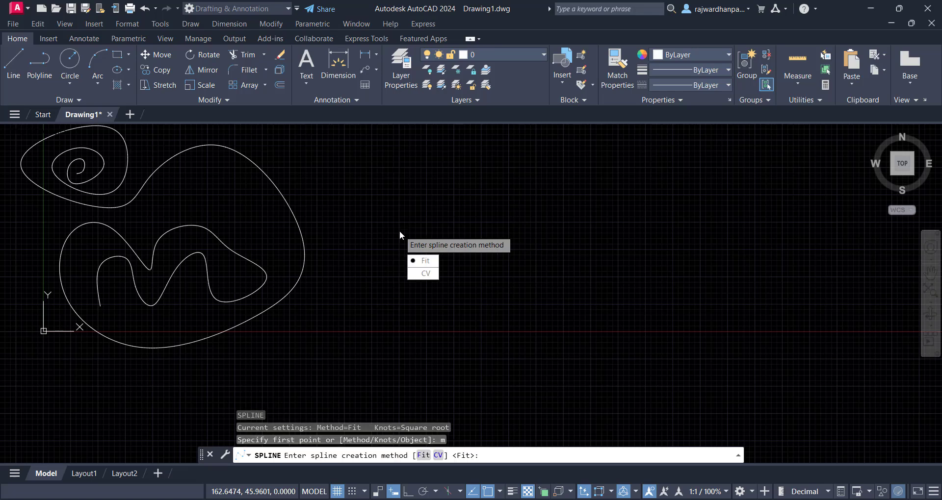
type("cv")
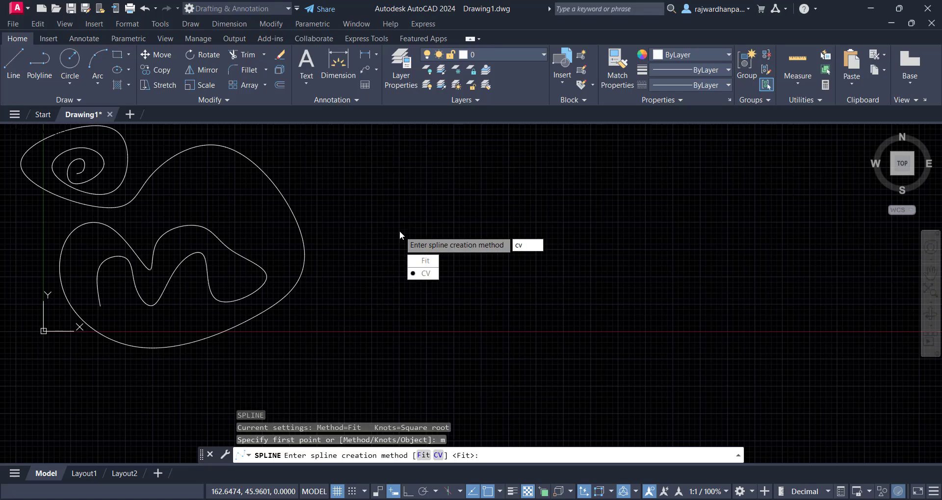
key("Return")
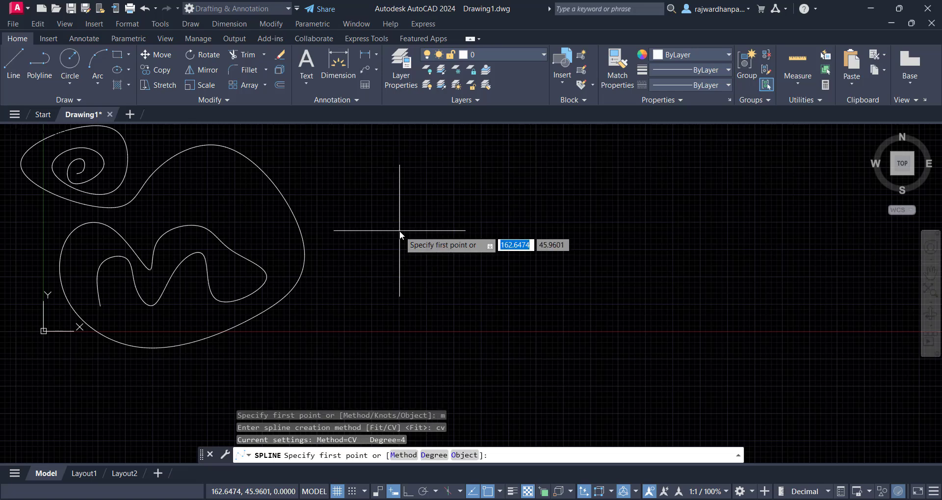
left_click(407, 284)
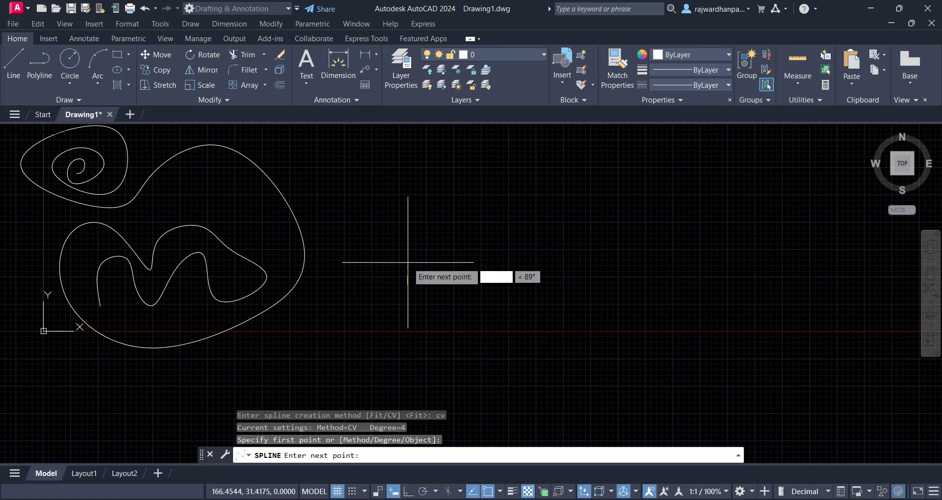
left_click(401, 193)
left_click(483, 192)
left_click(488, 268)
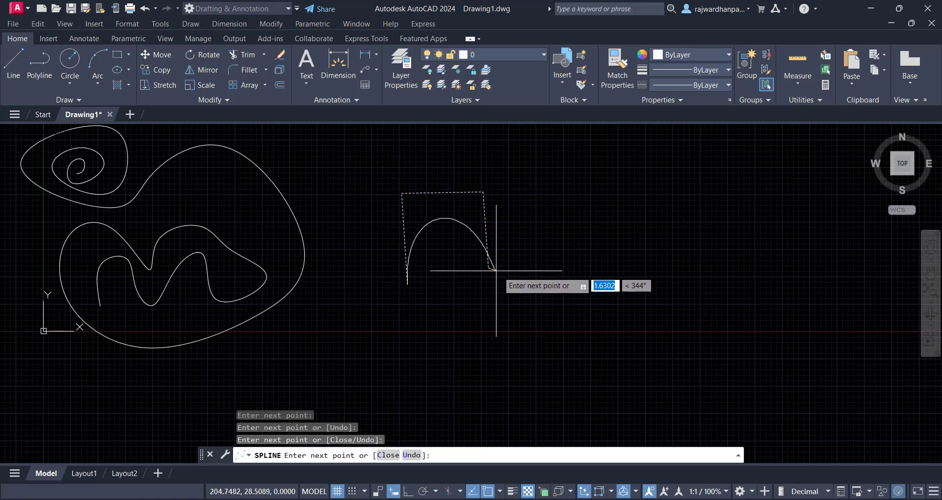
Continue the CV spline through a trough and a second crest, then around a bend and back leftward above the wave.
left_click(546, 268)
left_click(538, 187)
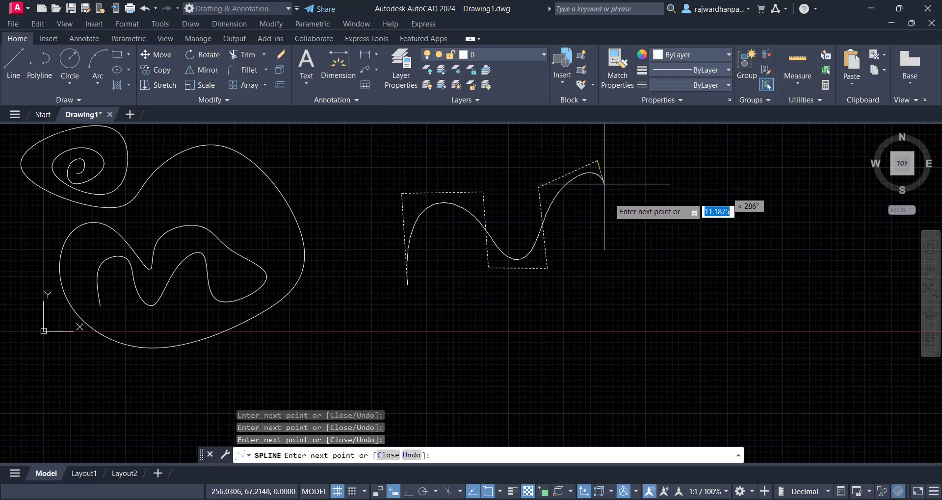
left_click(597, 161)
left_click(624, 242)
left_click(684, 188)
left_click(641, 148)
middle_click_drag(587, 198, 552, 274)
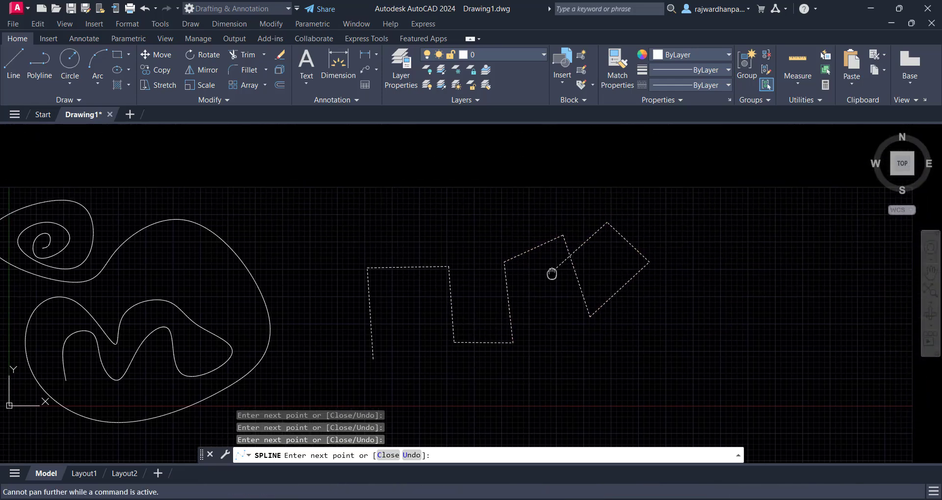
left_click(543, 175)
left_click(456, 202)
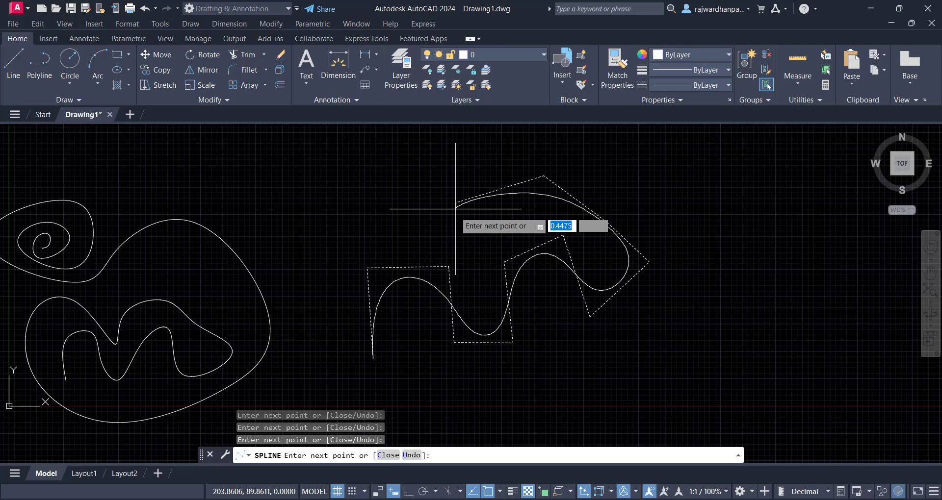
Carry the spline down into a dip, up around the left and over a wide arch to the right, and finish it.
left_click(481, 287)
left_click(397, 230)
left_click(363, 151)
middle_click_drag(364, 152, 342, 190)
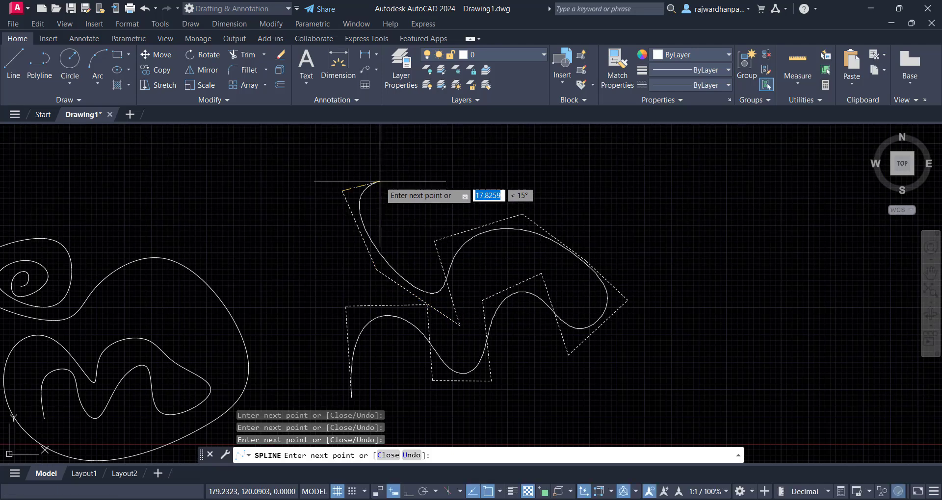
left_click(742, 218)
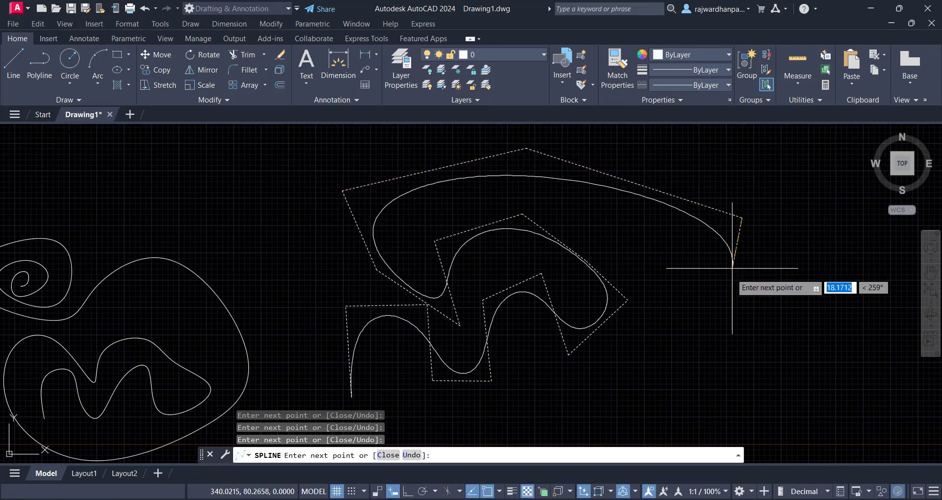
right_click(630, 383)
left_click(657, 230)
Select the CV spline, show the editing options of the control vertex on its lower-right side, and clear the selection.
middle_click_drag(664, 311, 567, 330)
left_click(587, 257)
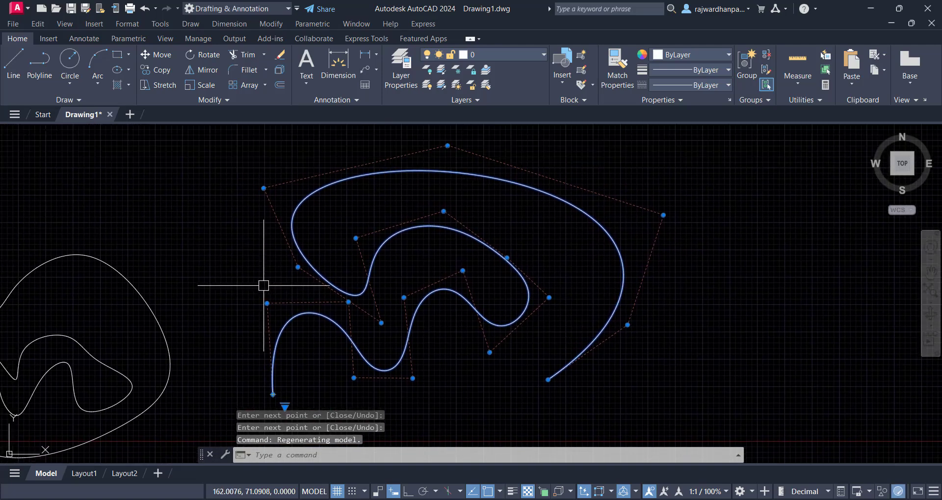
middle_click_drag(262, 280, 277, 300)
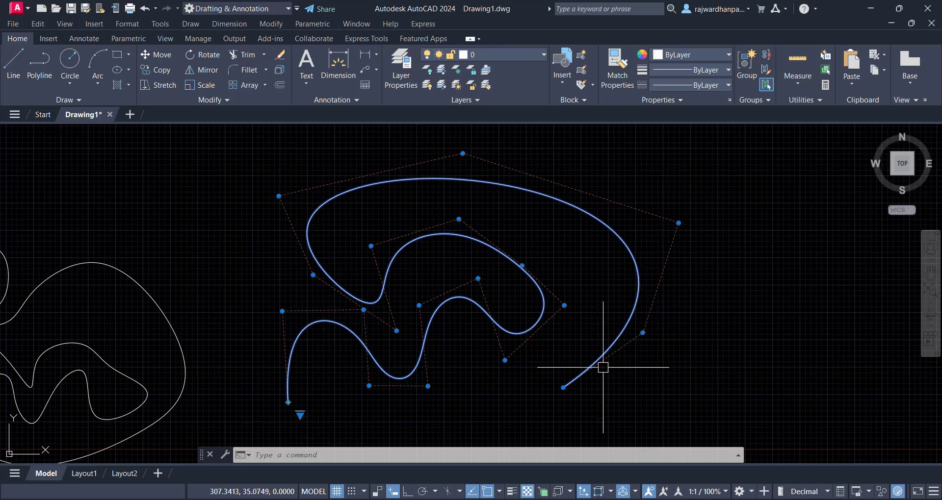
mouse_move(642, 332)
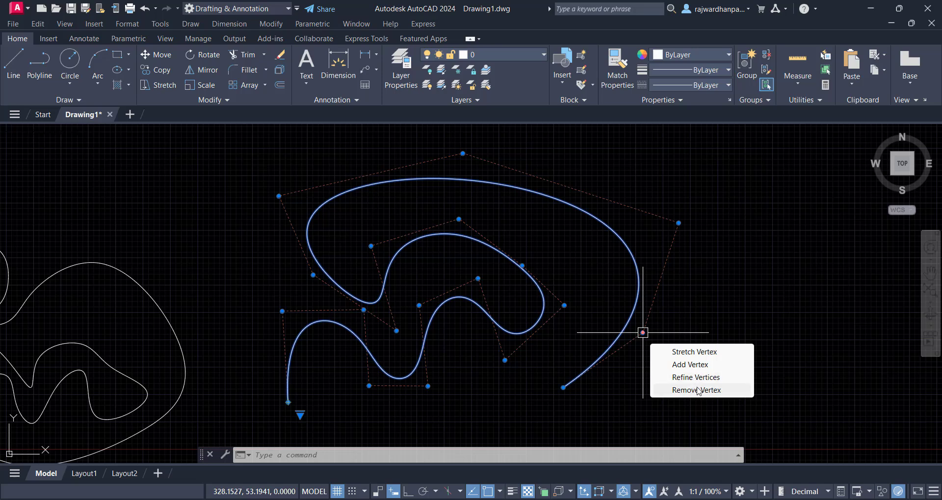
left_click(726, 301)
middle_click_drag(642, 361, 231, 349)
scroll(231, 349, "down", 2)
left_click(528, 196)
left_click(462, 254)
key("Escape")
key("Escape")
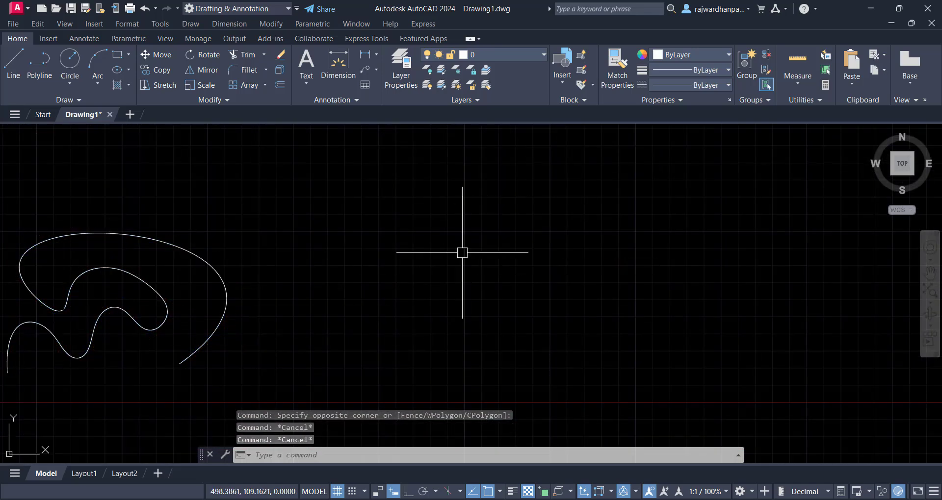
Begin a spline with the Fit method in the empty space right of the CV curve, placing its first fit points upward around a leftward bulge.
middle_click_drag(462, 253, 384, 200)
left_click(348, 233)
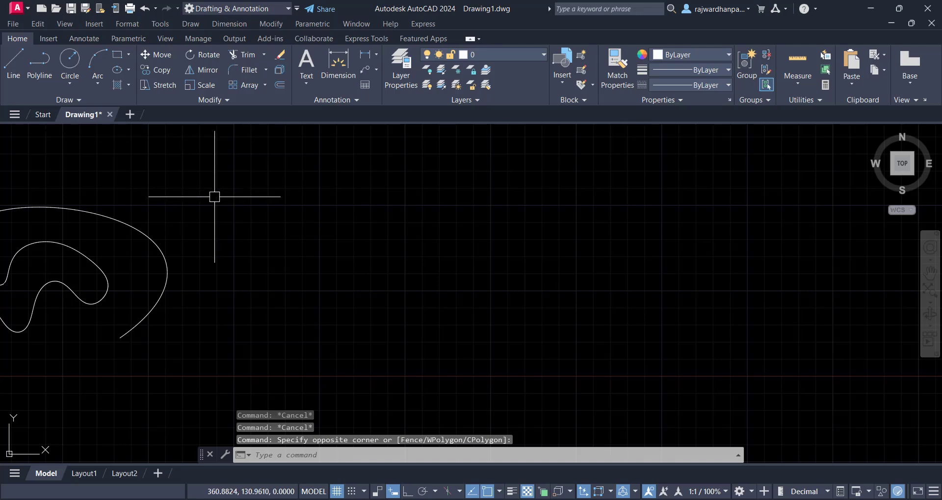
type("pl")
key("Return")
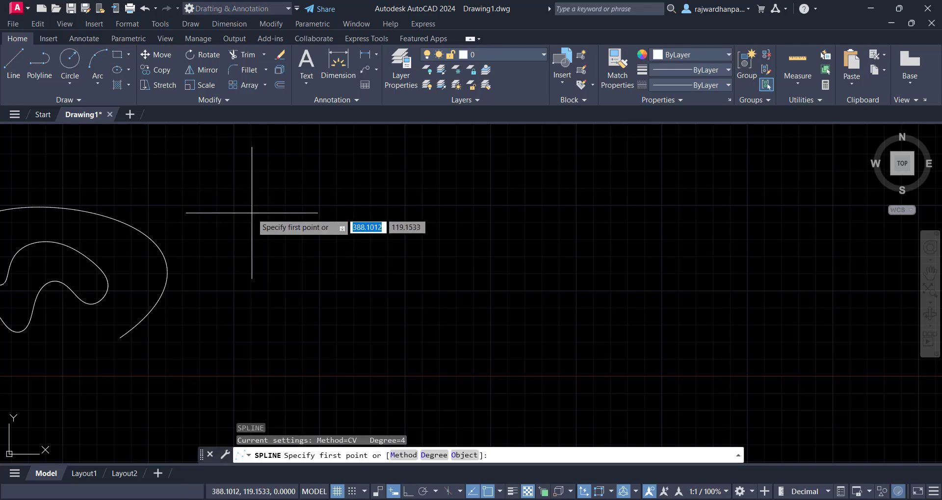
type("m")
key("Return")
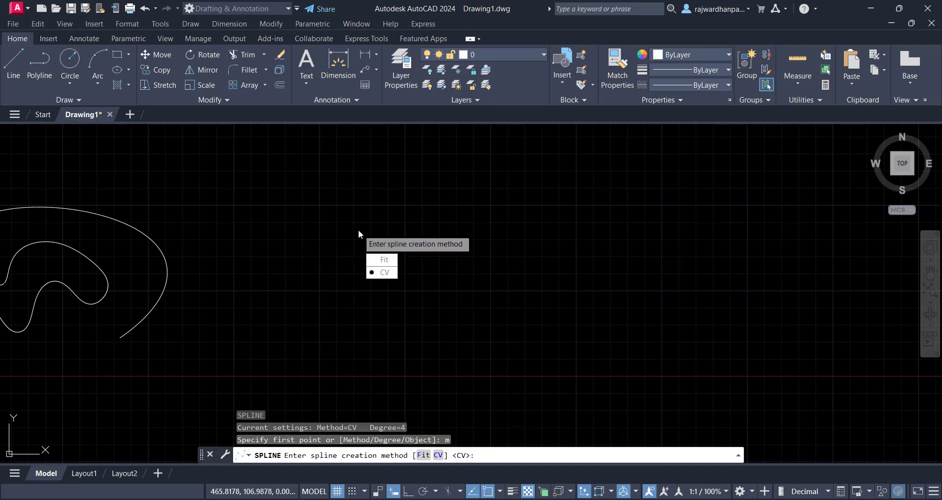
type("f")
key("Return")
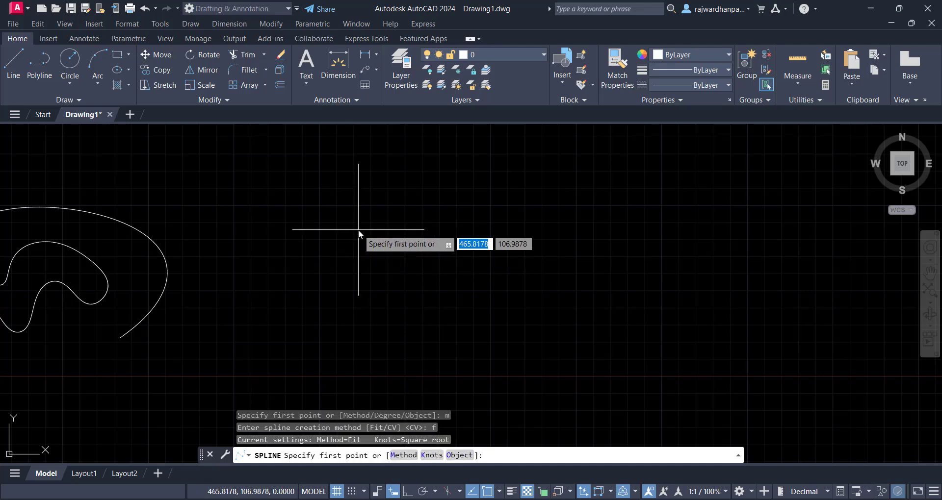
left_click(392, 297)
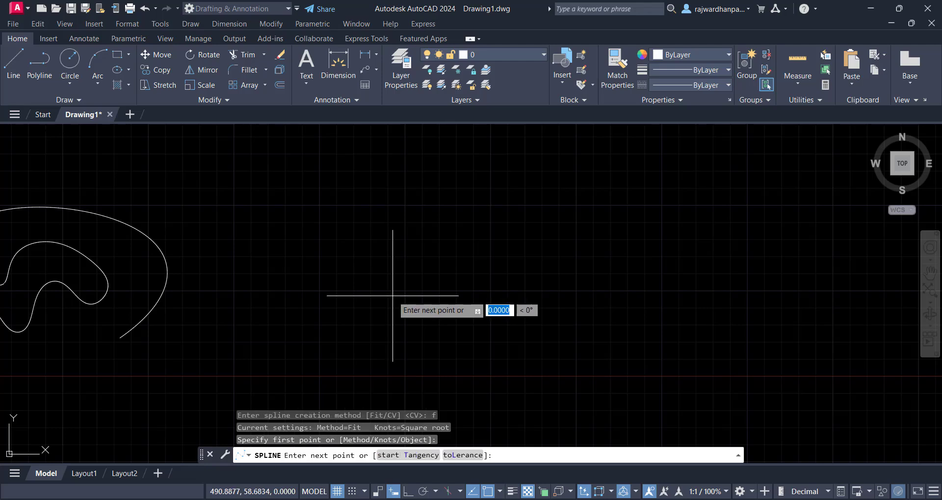
left_click(368, 233)
left_click(378, 175)
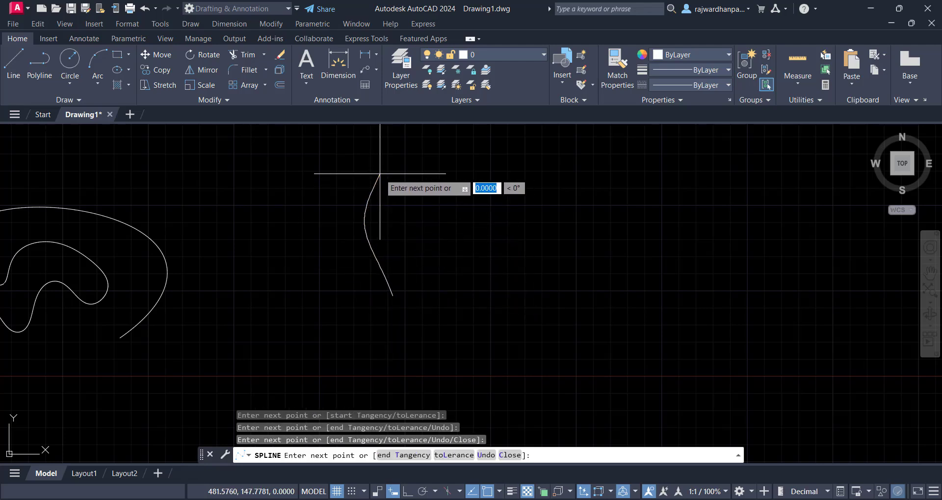
Extend the spline up and to the right, straighten its upper end and finish the curve.
middle_click_drag(390, 161, 386, 207)
left_click(402, 186)
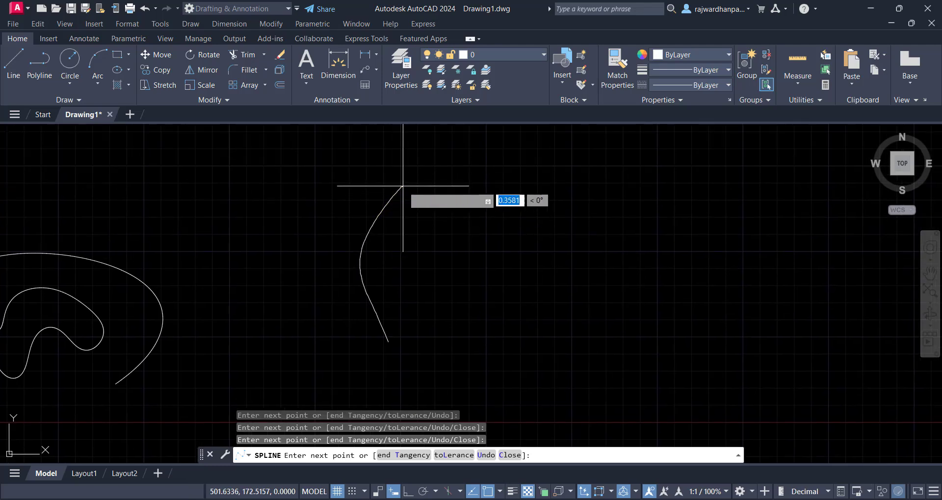
right_click(407, 151)
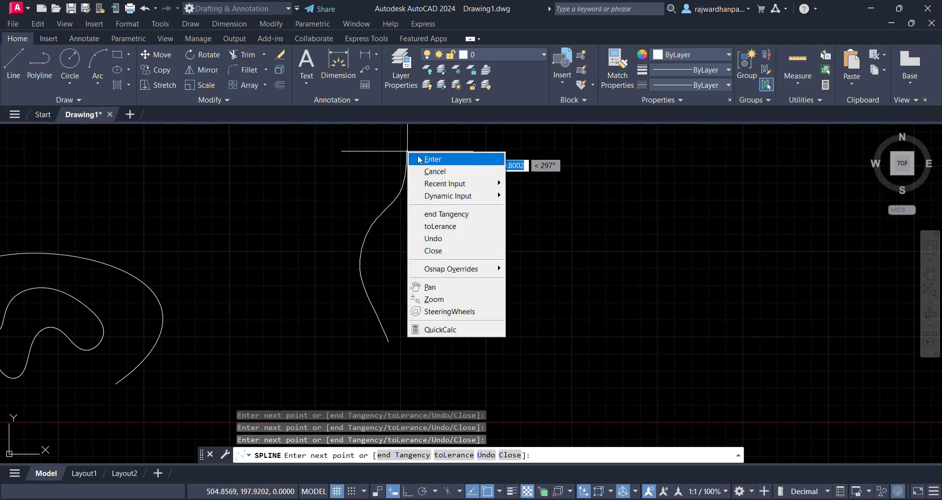
left_click(421, 160)
Mirror the new spline about the line between its lower and upper endpoints, keeping the source object.
middle_click_drag(428, 238, 402, 242)
left_click(385, 225)
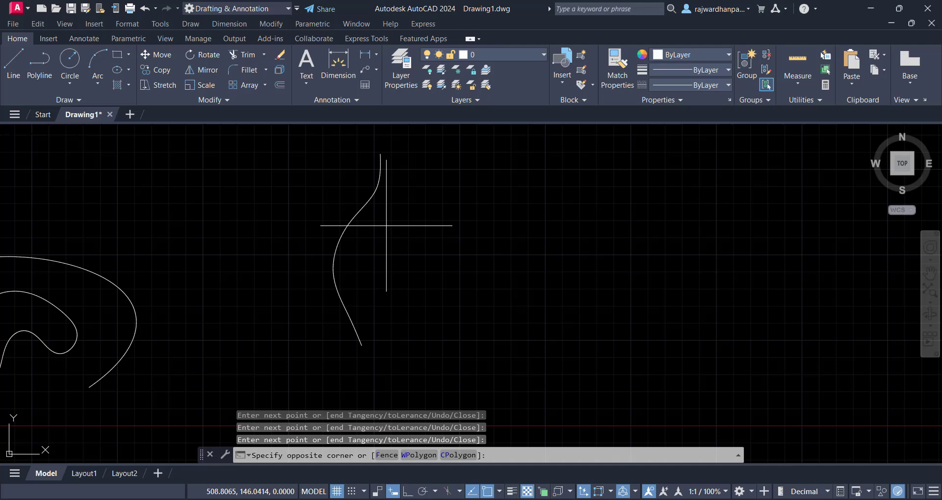
left_click(294, 260)
middle_click_drag(482, 280, 491, 276)
type("mi")
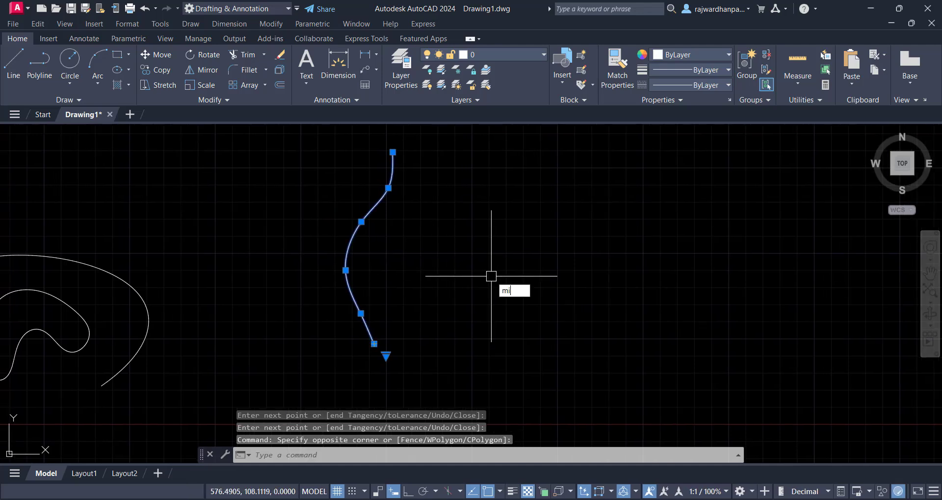
key("Return")
left_click(374, 343)
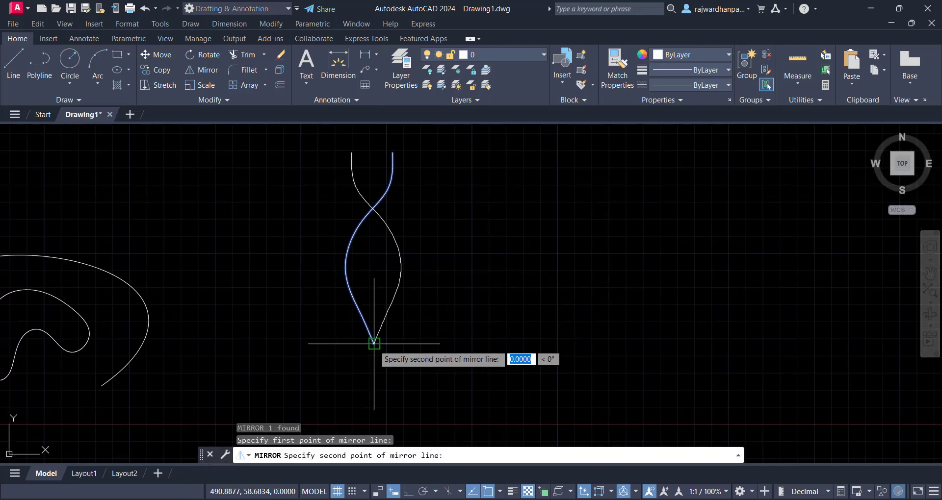
left_click(392, 154)
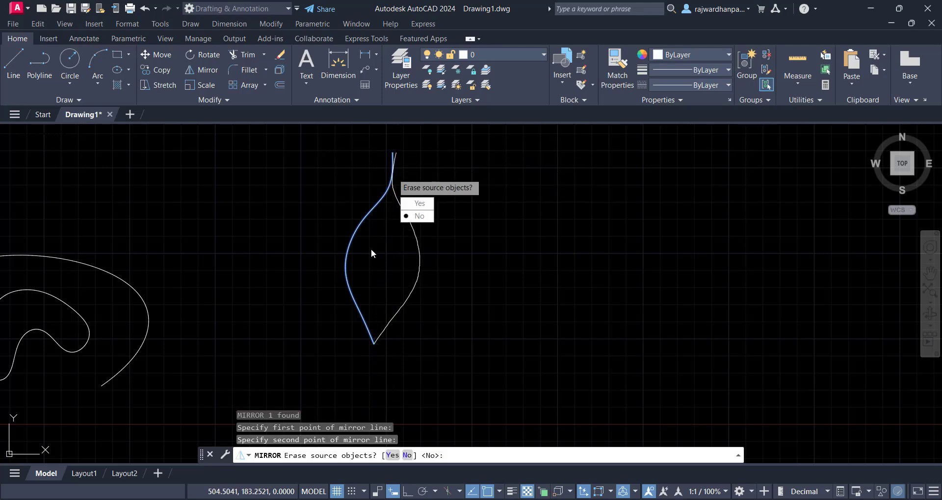
left_click(425, 217)
Draw a CV-method spline inside the leaf, bulging left from its lower tip up to the narrow neck at its upper end.
middle_click_drag(356, 250, 355, 229)
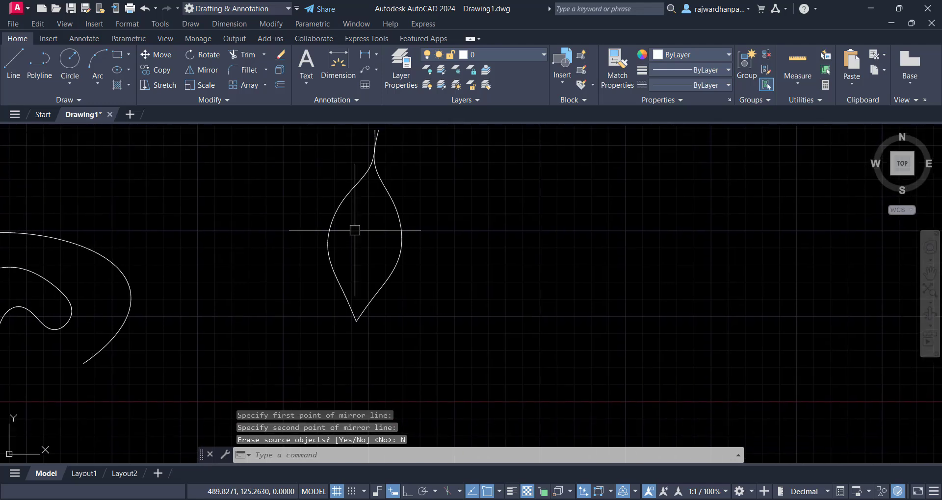
type("pl")
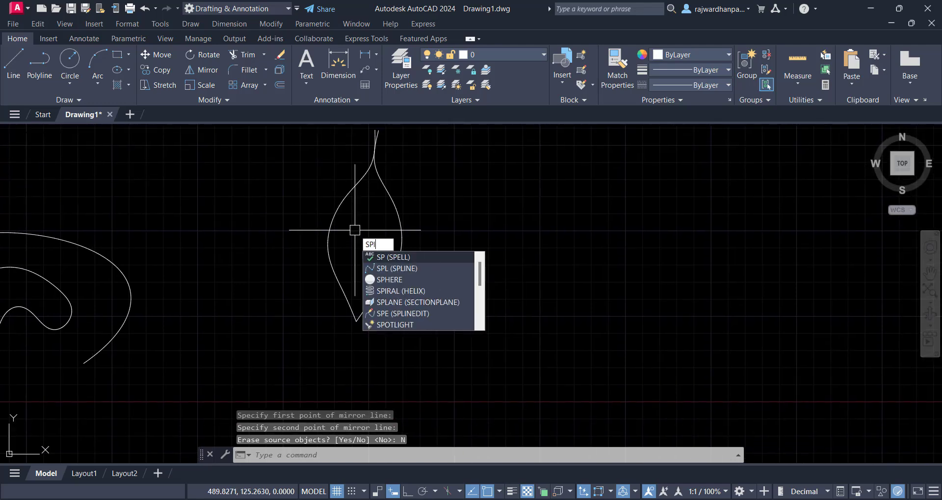
key("Return")
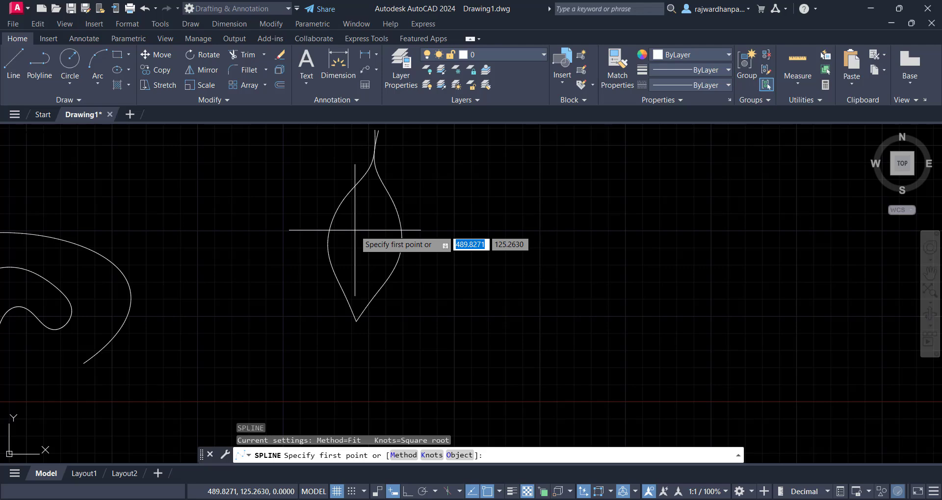
key("Caps_Lock")
type("M")
key("Return")
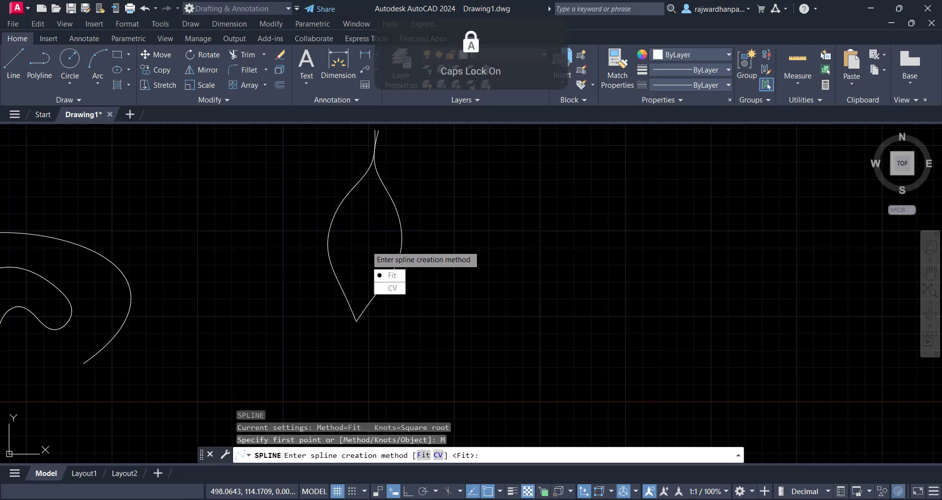
left_click(390, 289)
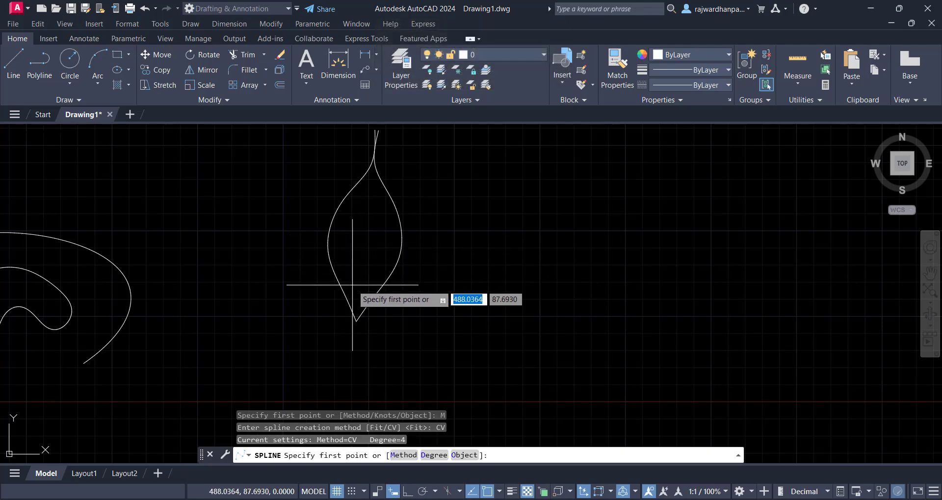
left_click(356, 321)
left_click(343, 272)
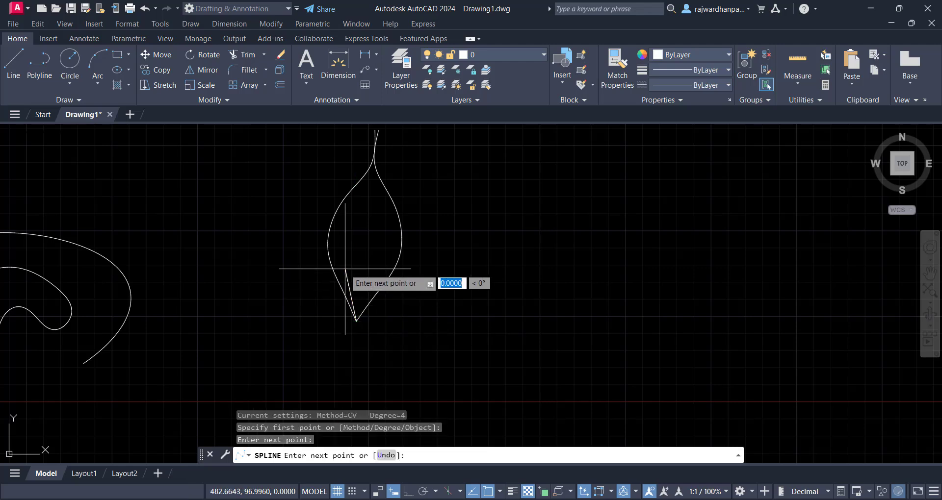
left_click(344, 235)
left_click(355, 208)
left_click(368, 188)
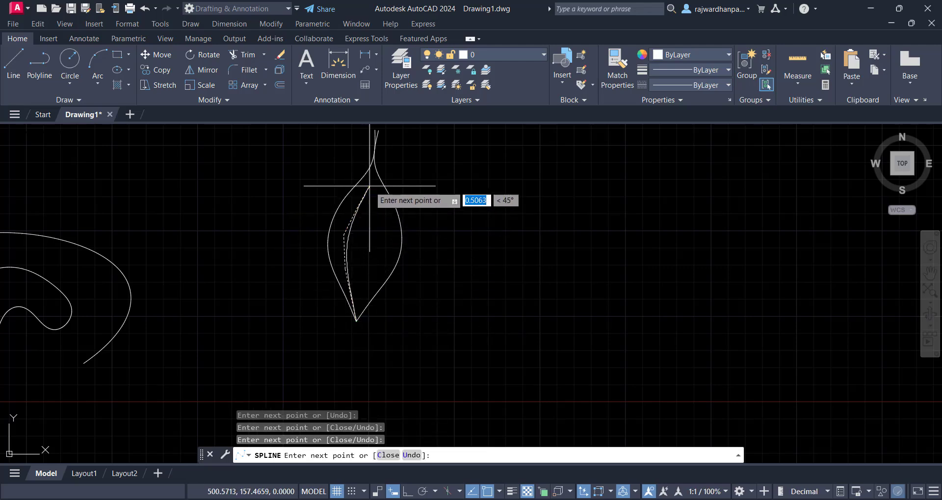
left_click(374, 154)
right_click(374, 172)
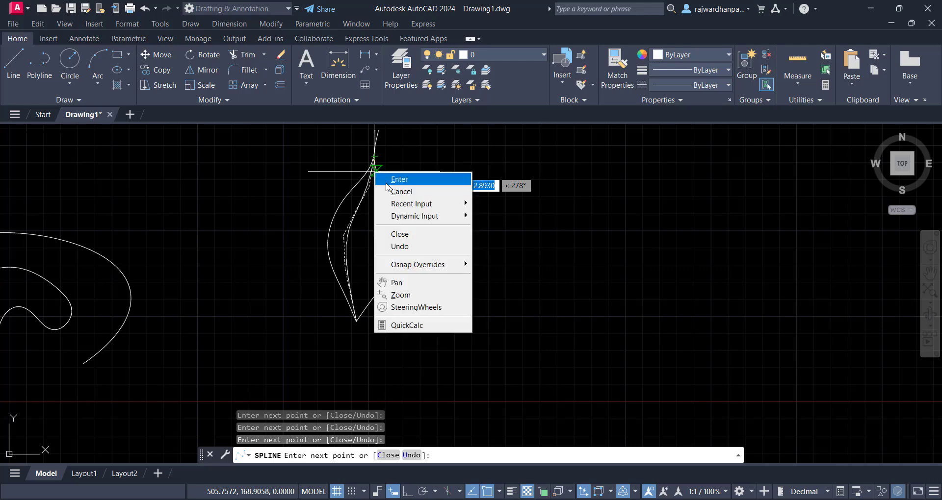
left_click(393, 179)
Mirror the inner CV spline about the line between its lower and upper endpoints, keeping the source object.
left_click(361, 219)
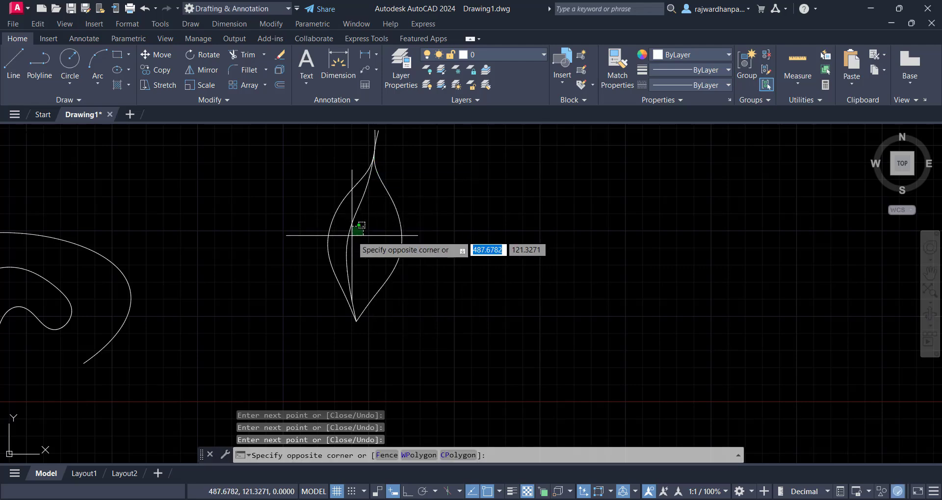
left_click(338, 240)
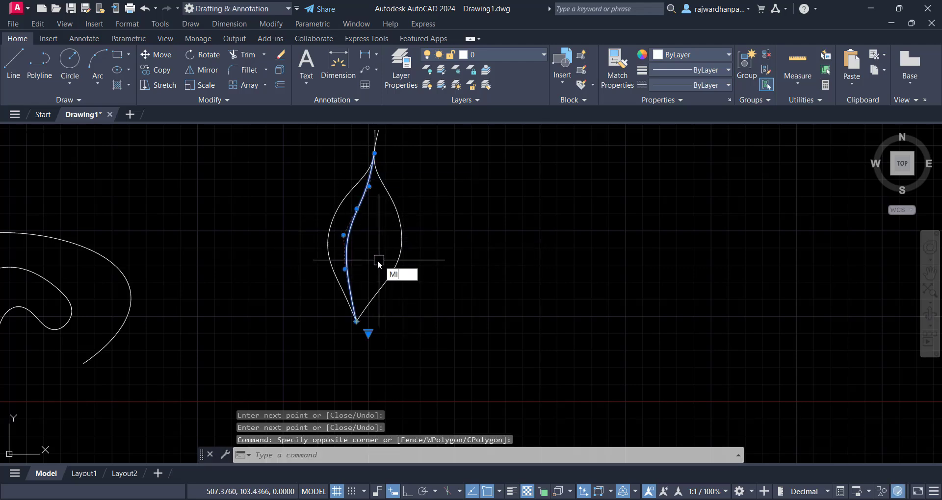
type("MI")
key("Return")
left_click(356, 322)
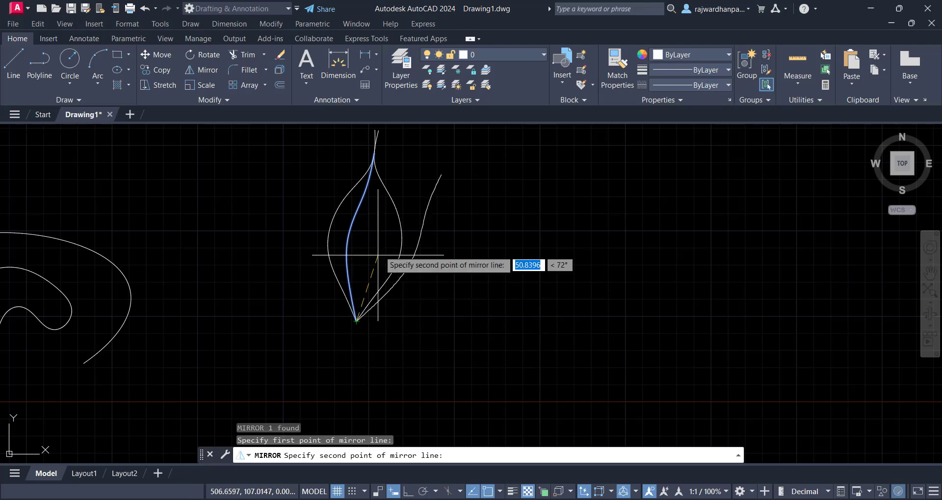
left_click(374, 157)
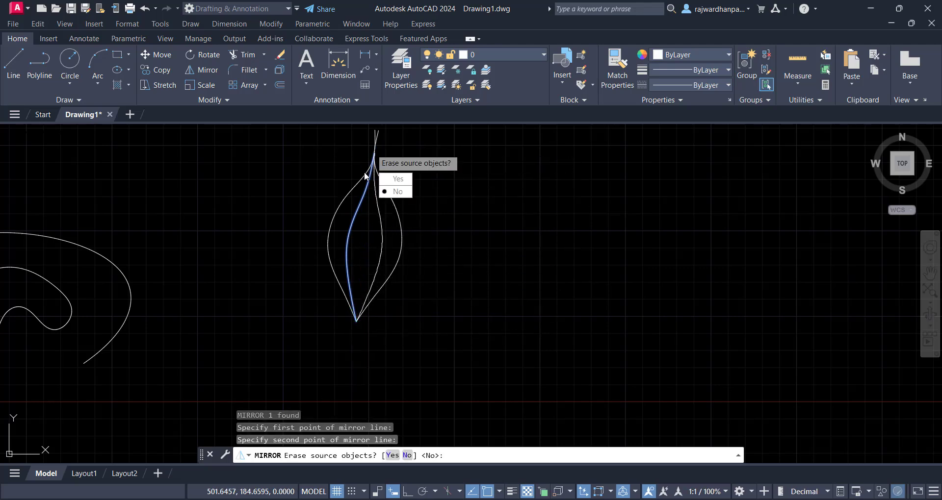
left_click(396, 191)
Create a polar array of the four leaf splines around the leaf's lower tip, with 6 items filling 360 degrees.
scroll(368, 263, "down", 3)
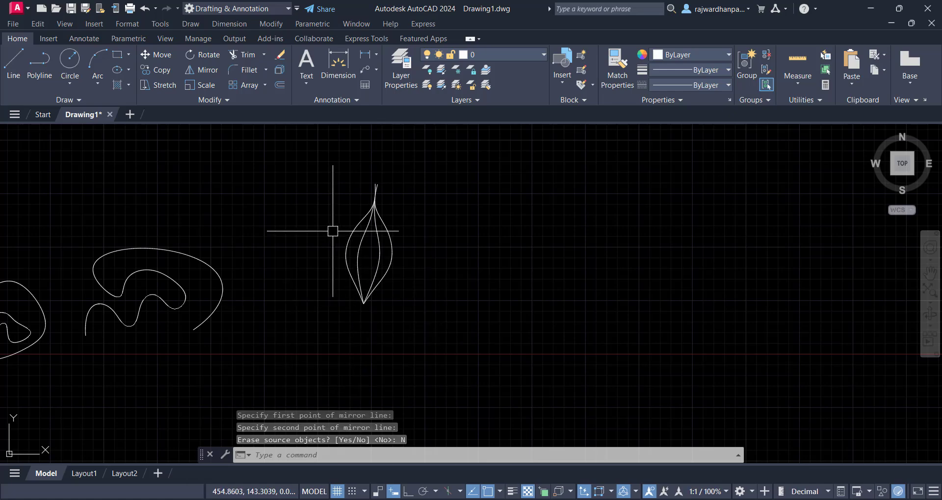
middle_click_drag(427, 253, 547, 172)
mouse_move(438, 227)
middle_mouse_down()
mouse_move(353, 236)
mouse_move(334, 254)
middle_mouse_up()
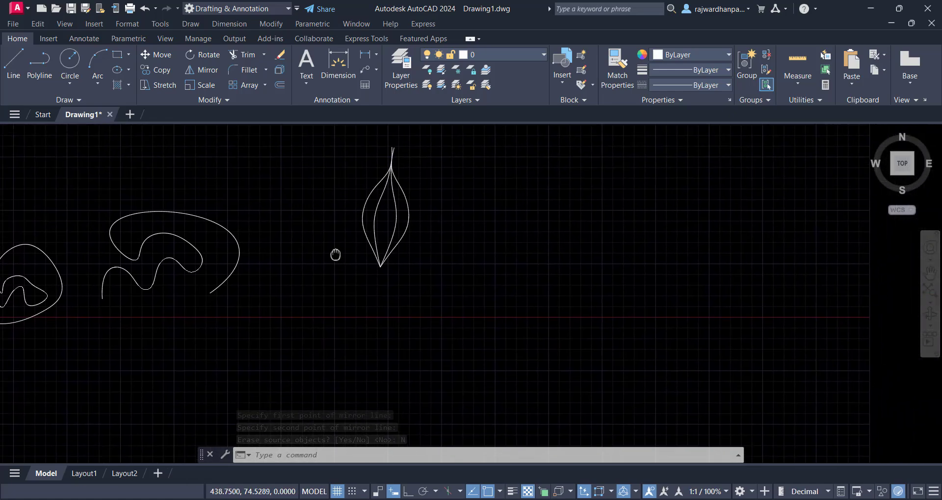
left_click(452, 337)
left_click(344, 172)
middle_click_drag(505, 222, 483, 236)
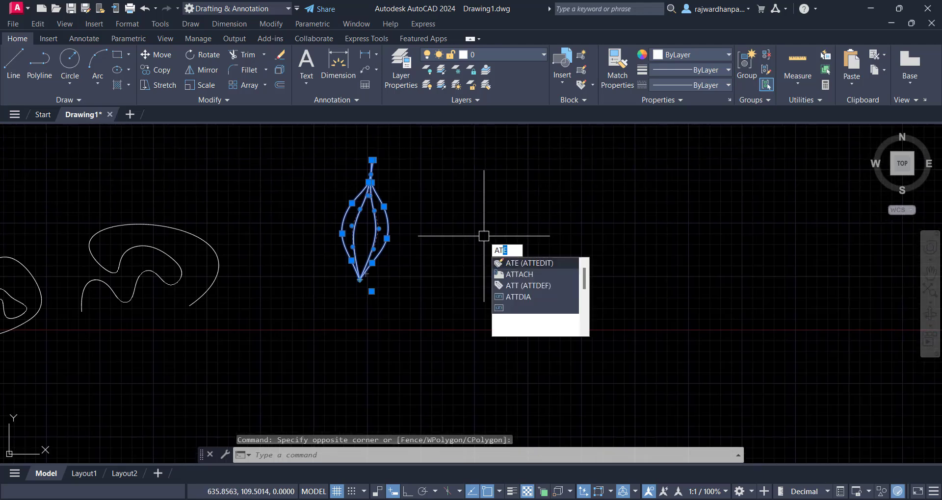
key("BackSpace")
type("R")
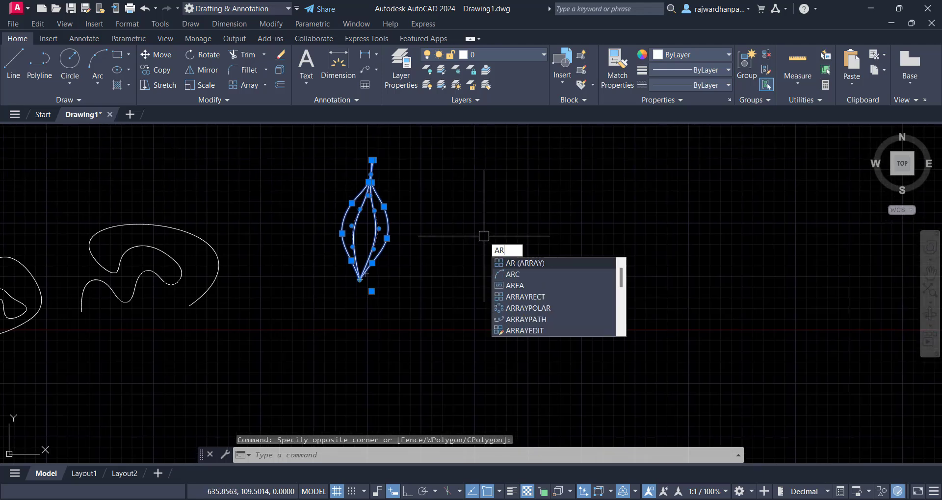
key("Return")
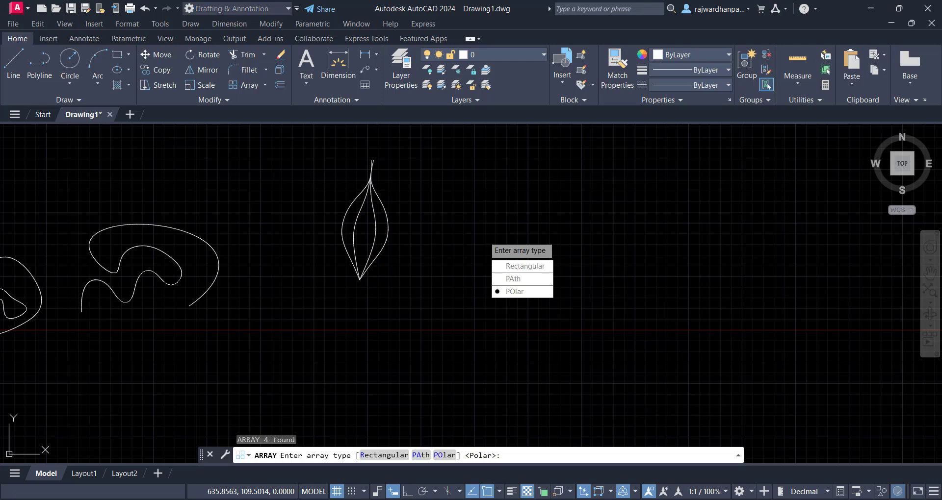
left_click(526, 292)
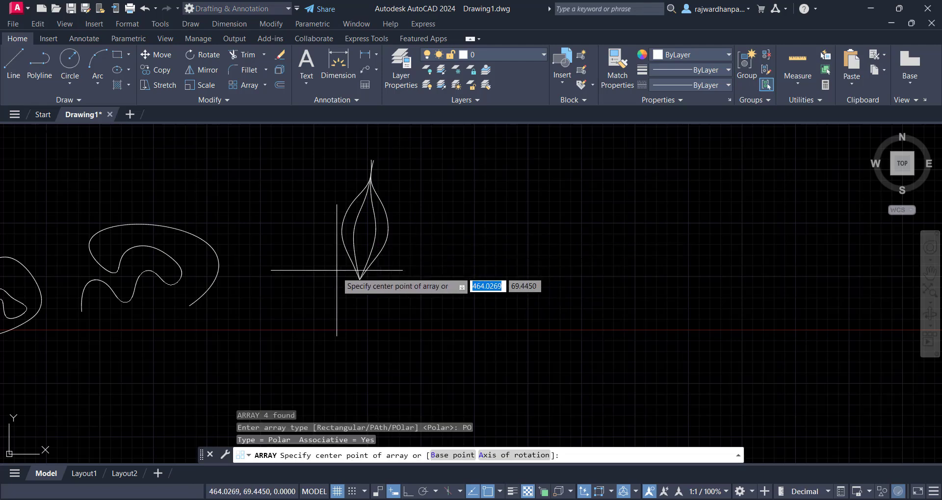
left_click(360, 280)
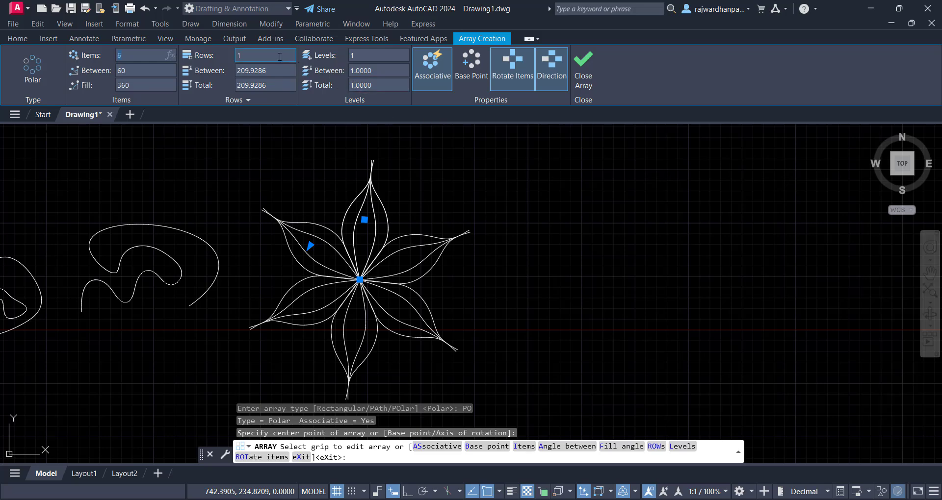
left_click(585, 80)
Move the arrayed flower farther right and slightly up, away from the other spline curves.
scroll(599, 236, "down", 2)
scroll(280, 233, "down", 2)
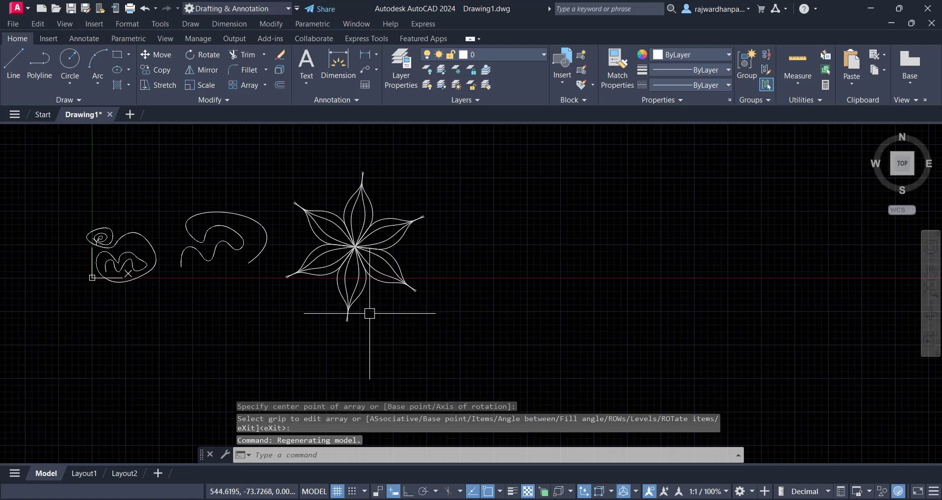
left_click(456, 330)
left_click(270, 164)
type("M")
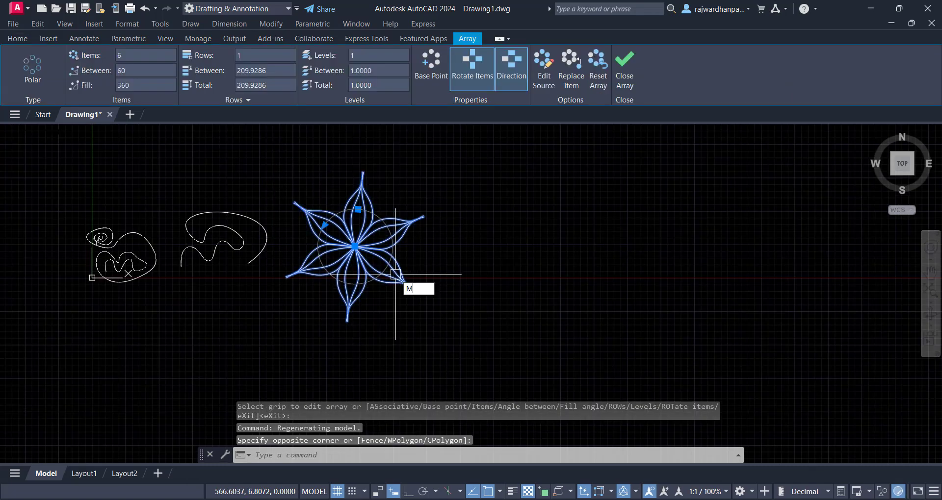
key("Return")
left_click(387, 333)
left_click(537, 260)
middle_click_drag(487, 270, 284, 300)
scroll(348, 244, "up", 2)
middle_click_drag(488, 241, 507, 286)
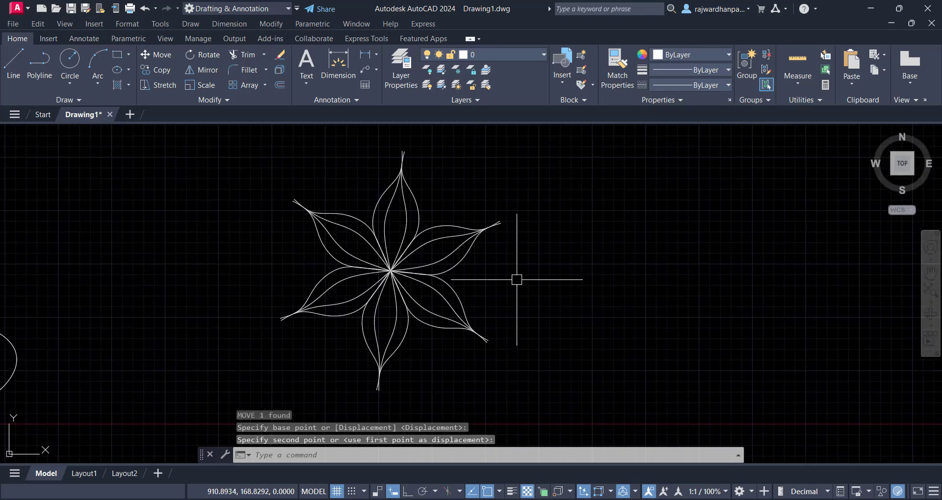
key("Escape")
key("Escape")
left_click(555, 236)
left_click(556, 237)
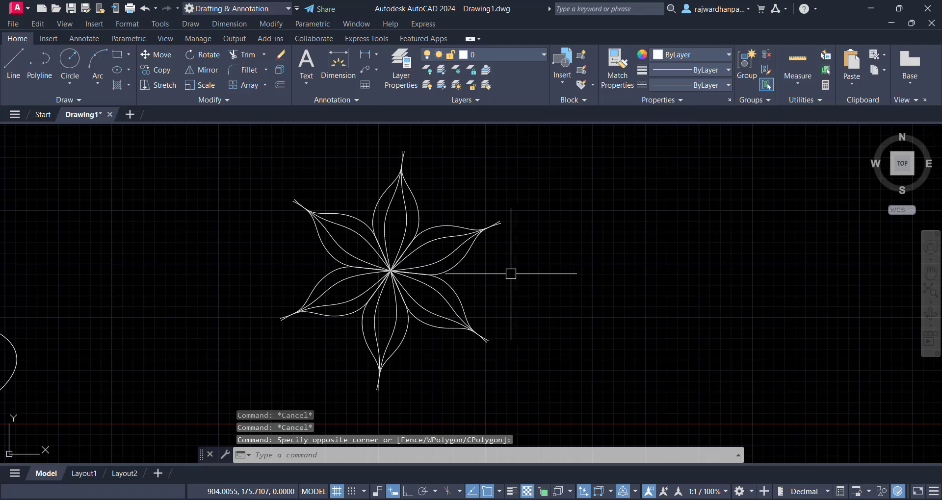
mouse_move(511, 274)
middle_mouse_down()
mouse_move(515, 294)
mouse_move(495, 289)
middle_mouse_up()
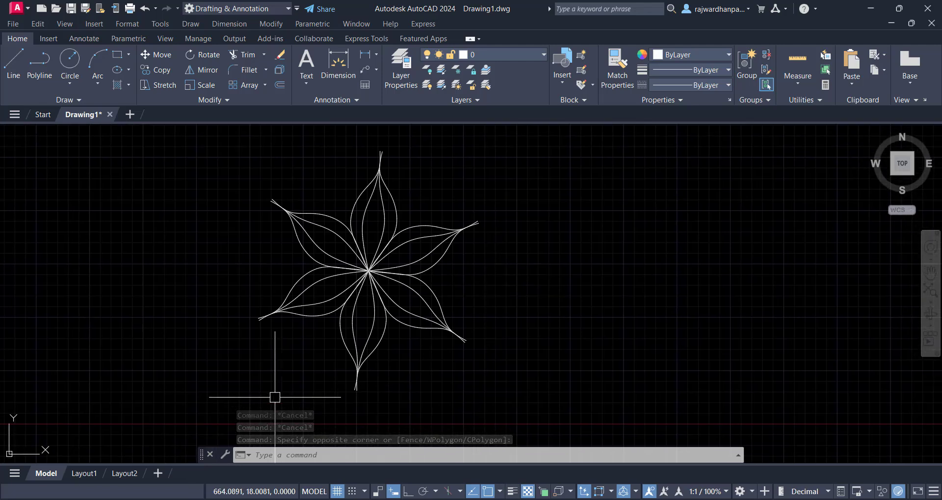
left_click(615, 197)
left_click(581, 245)
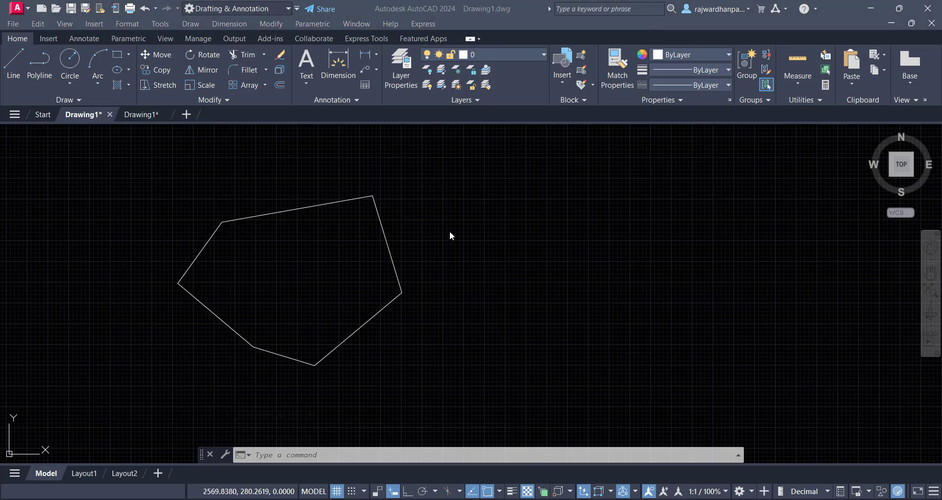
left_click(438, 230)
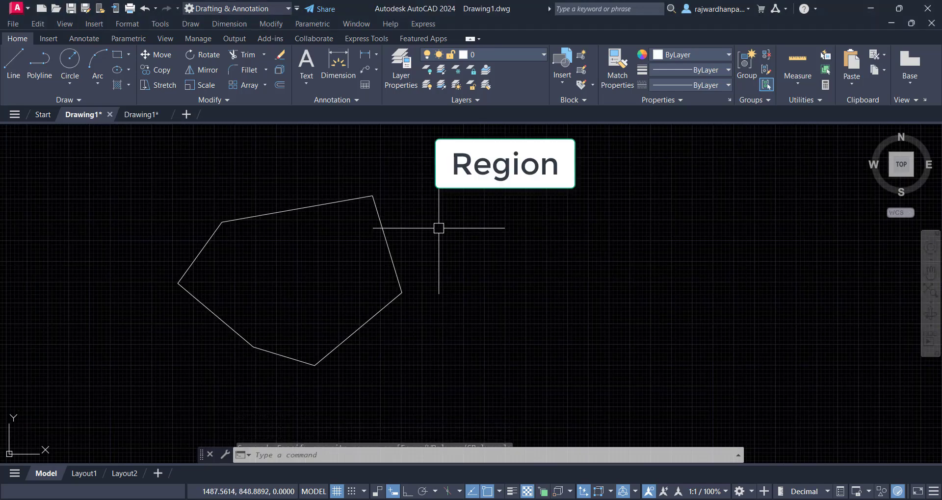
Look up the Region command's description and its REG alias without running the command.
left_click(71, 99)
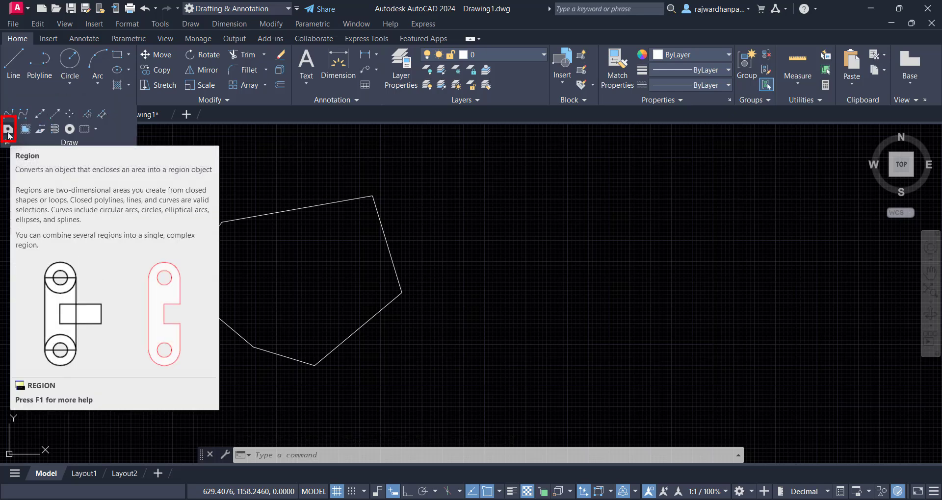
left_click(508, 150)
left_click(475, 192)
type("REG")
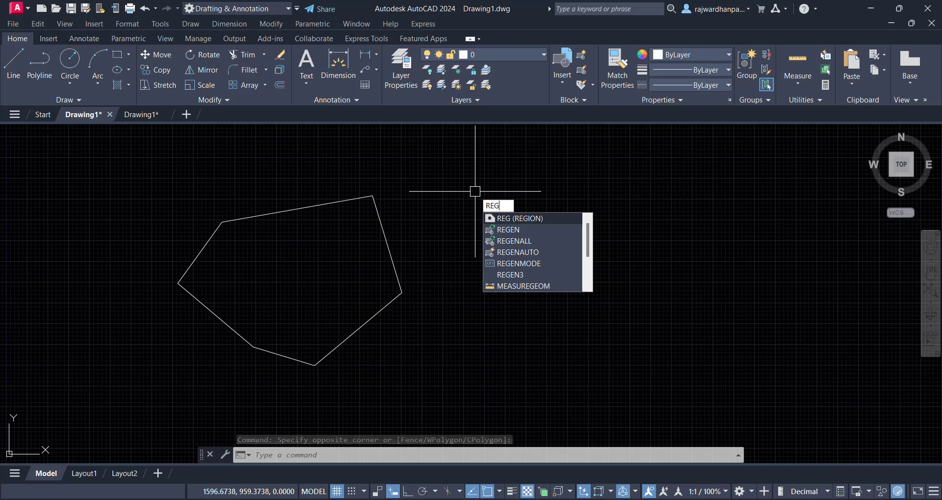
key("Escape")
key("Escape")
Select the sides of the closed polygon one by one to check whether they are separate lines, and clear the selection.
left_click(366, 220)
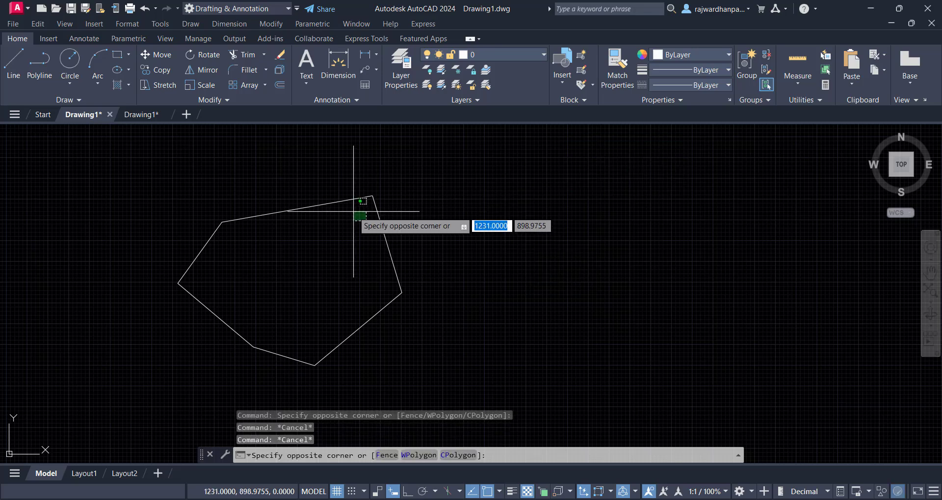
left_click(353, 212)
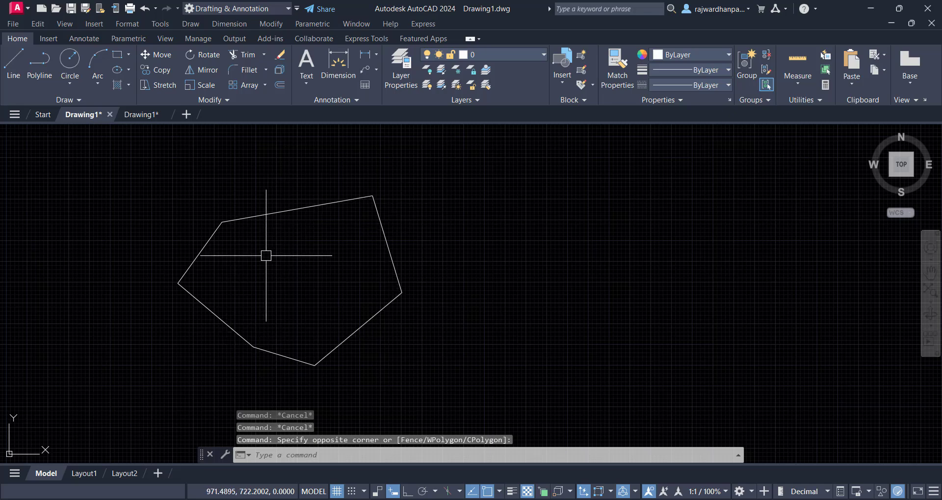
left_click(343, 202)
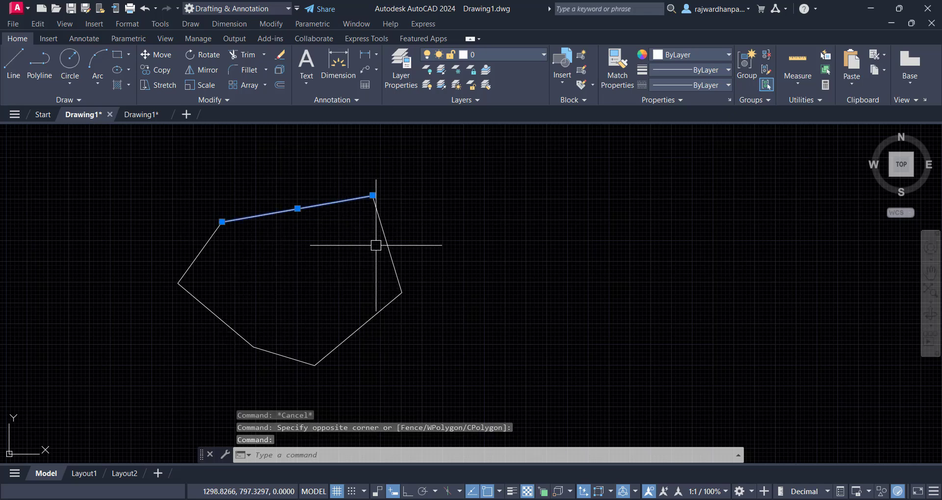
key("Escape")
left_click(322, 205)
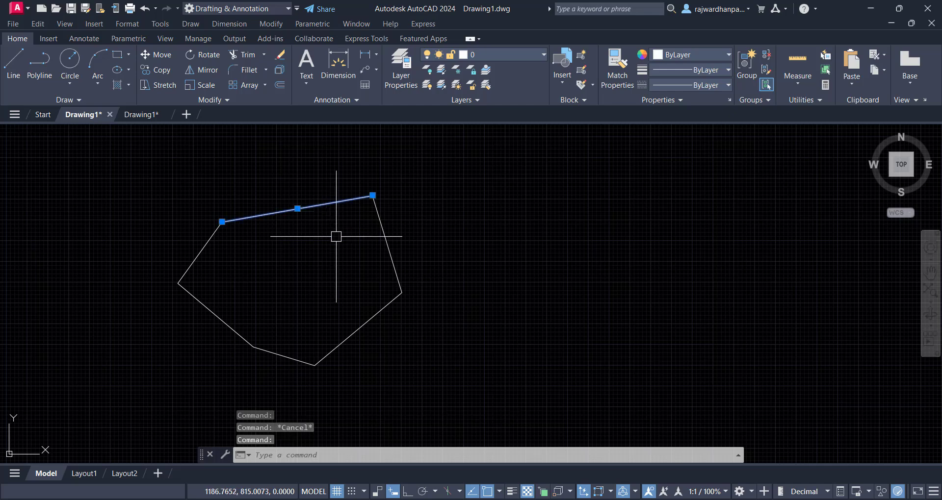
left_click(382, 228)
left_click(379, 312)
left_click(280, 355)
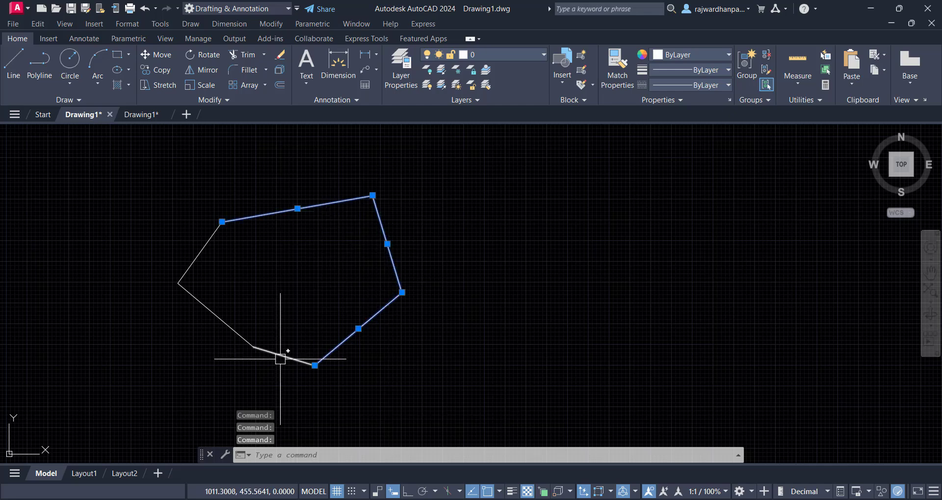
left_click(245, 339)
left_click(202, 252)
key("Escape")
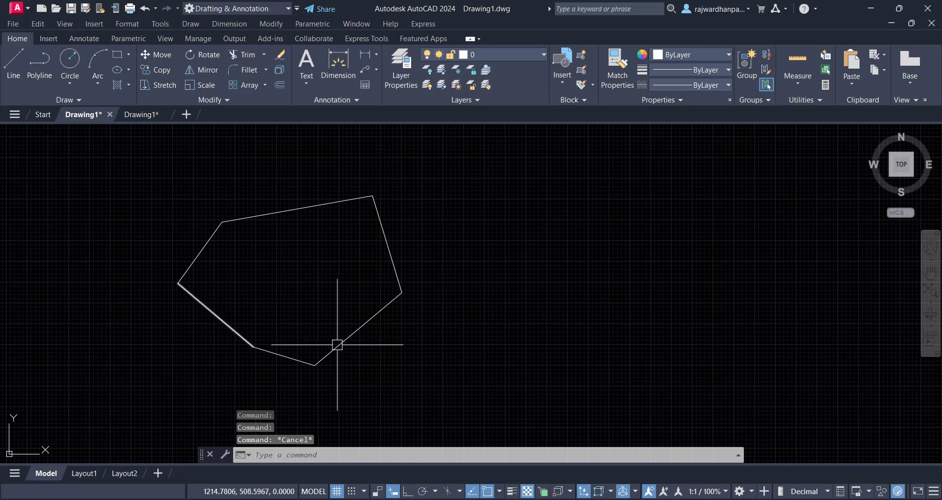
left_click(334, 223)
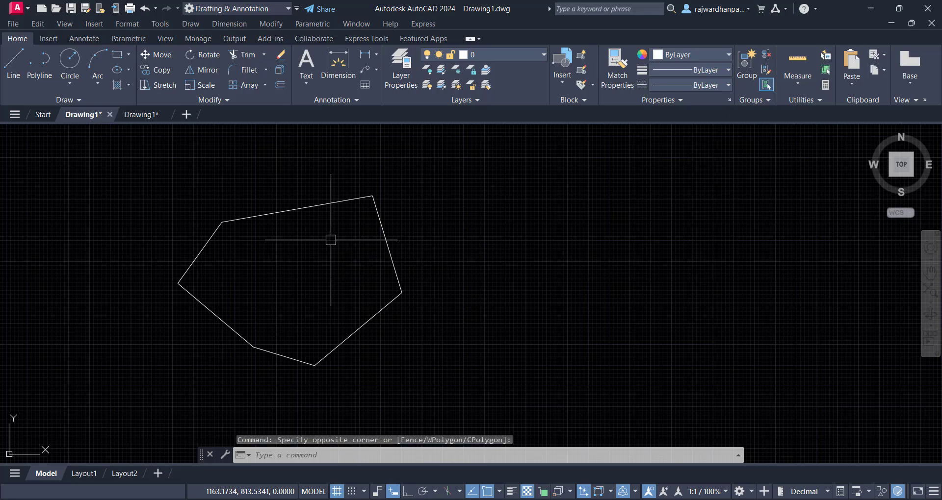
Create a region from the six connected lines of the closed polygon.
key("Escape")
key("Escape")
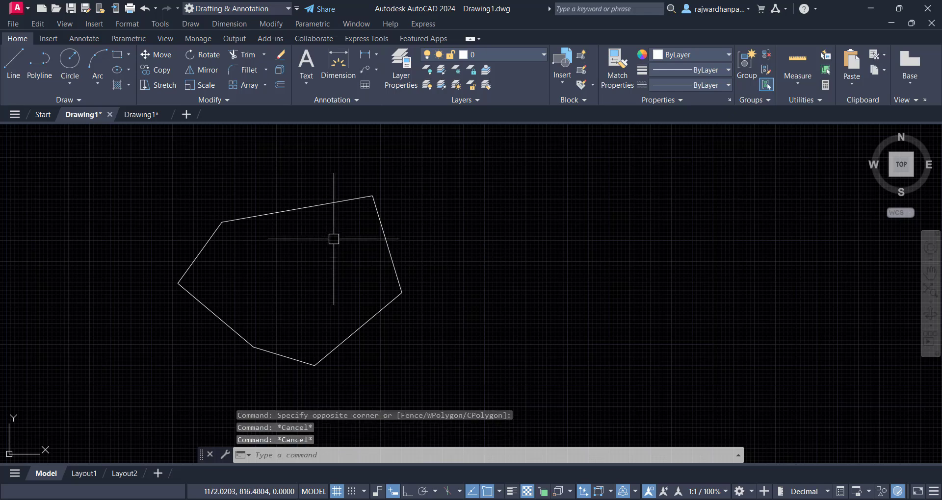
type("REG")
key("Return")
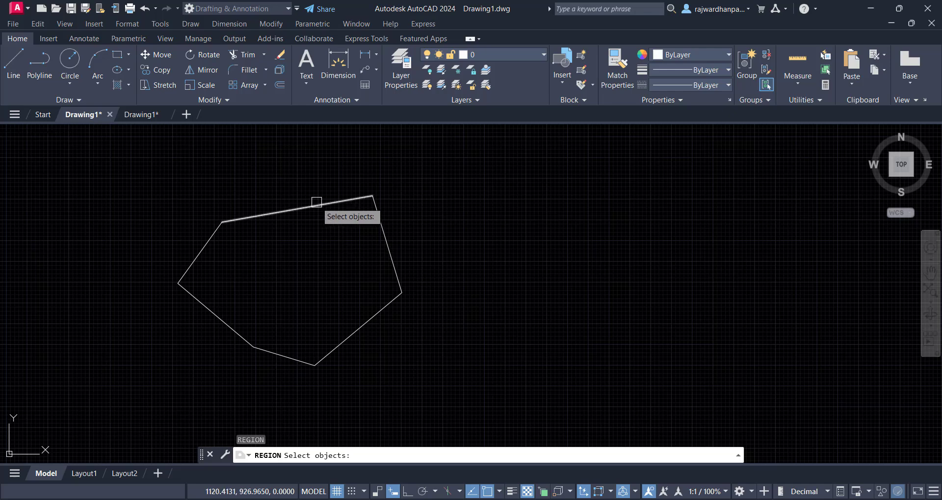
left_click(316, 202)
left_click(382, 231)
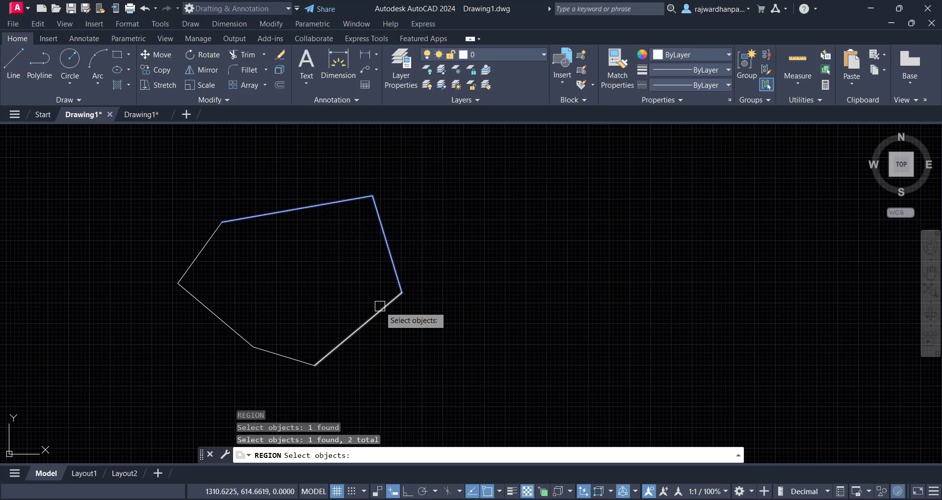
left_click(380, 307)
left_click(273, 353)
left_click(231, 328)
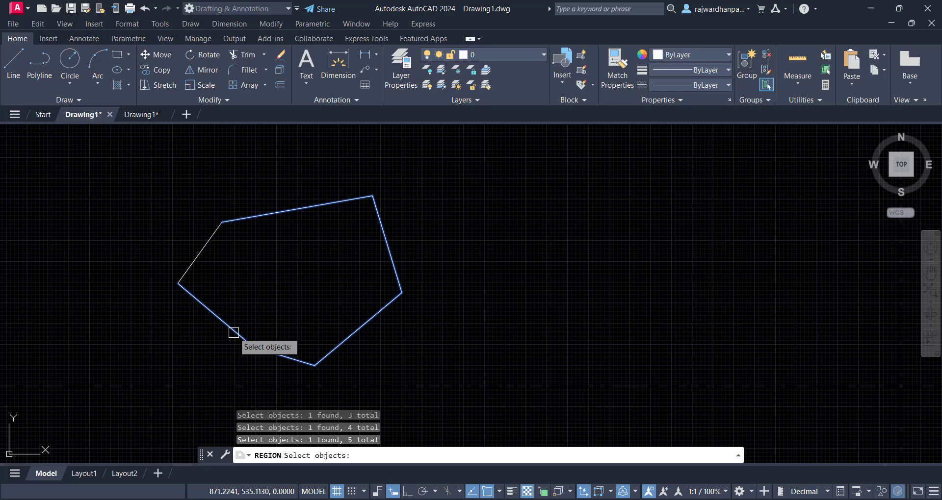
left_click(200, 252)
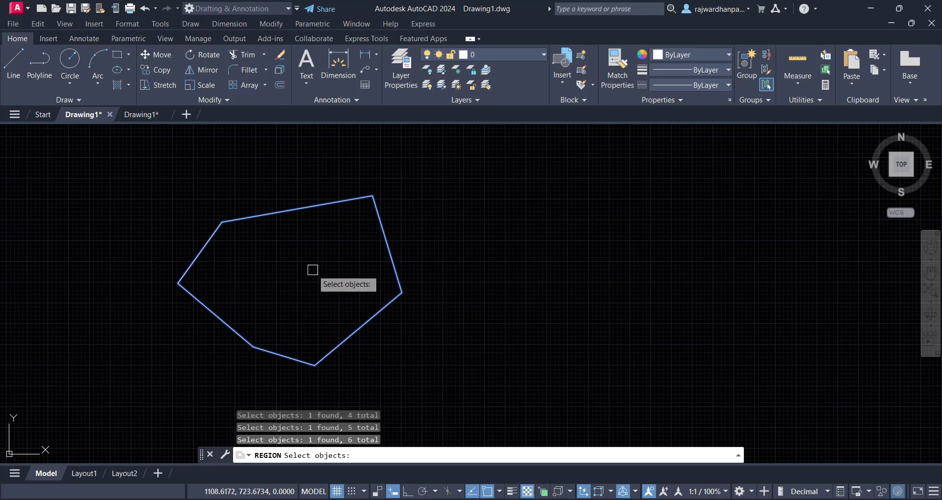
key("Return")
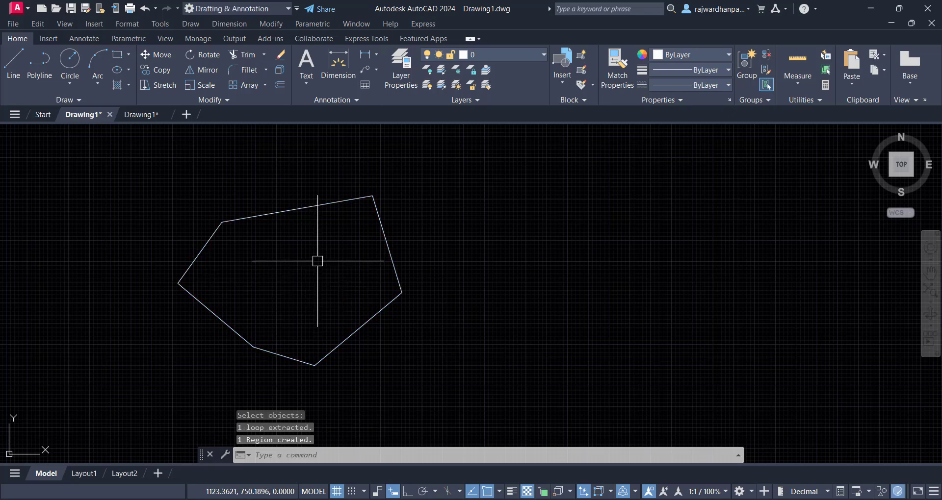
Move the polygon region to the right as one object, using its lower-right vertex as the base point.
left_click(319, 205)
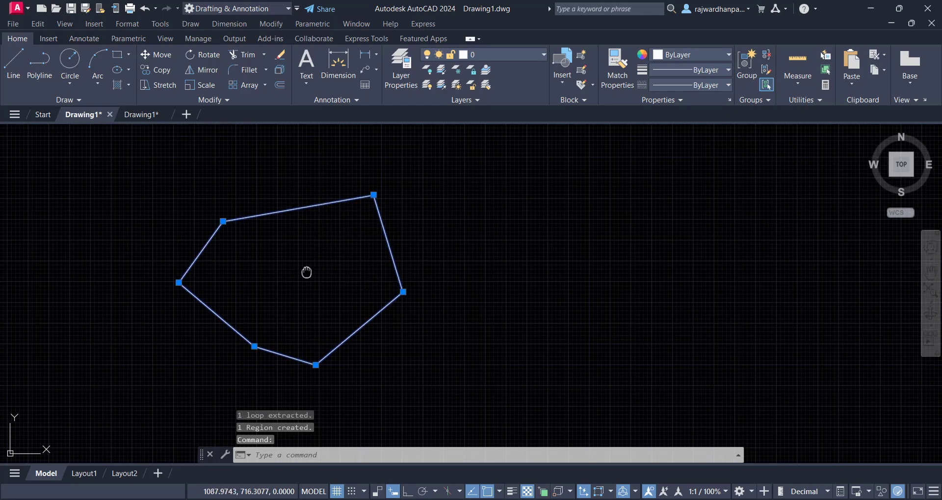
middle_click_drag(307, 269, 329, 244)
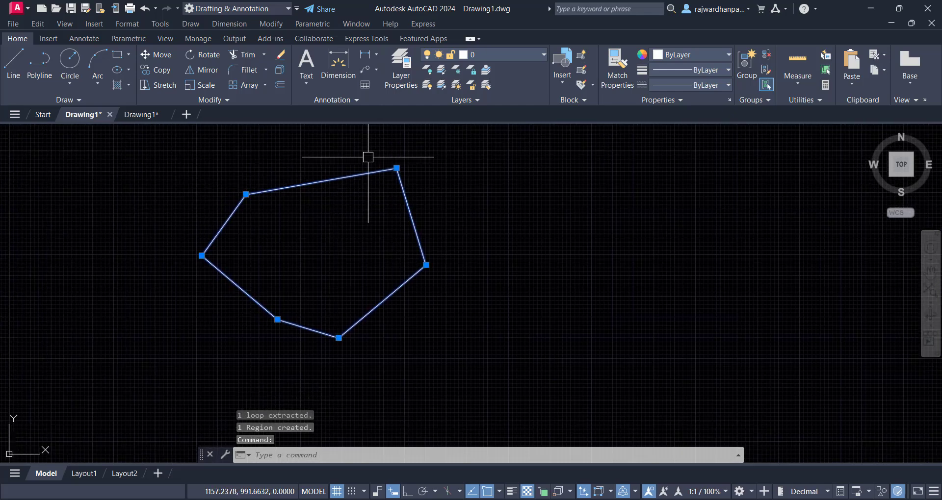
type("M")
key("Return")
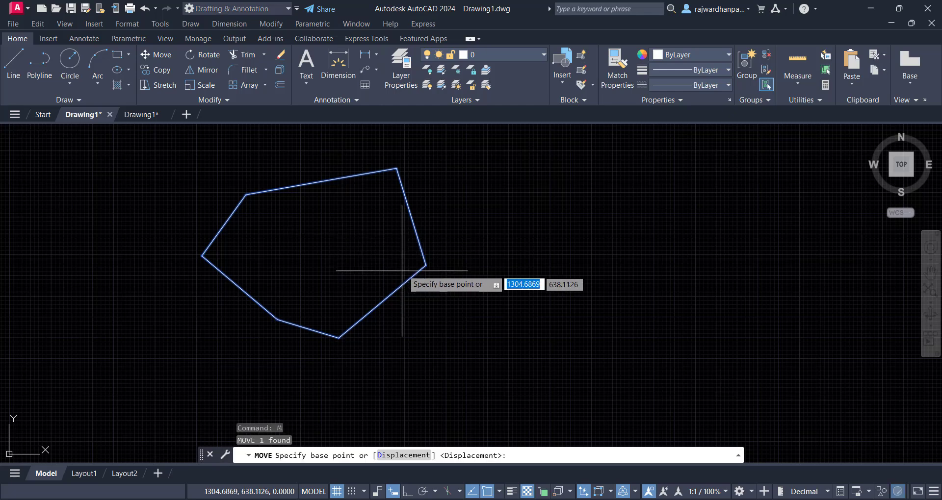
left_click(425, 265)
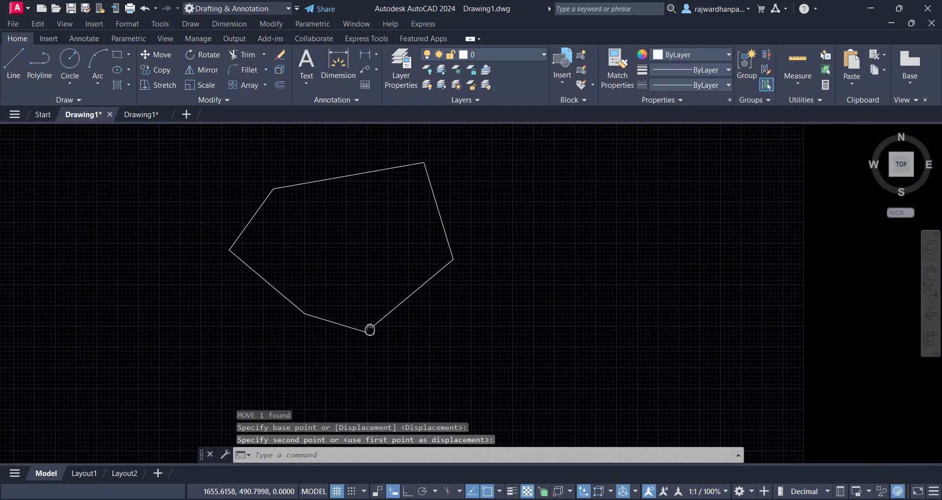
left_click(405, 220)
middle_click_drag(332, 260, 284, 258)
key("Escape")
Switch to the floor plan drawing and look up the Boundary command among the draw commands without starting it.
key("ctrl+Tab")
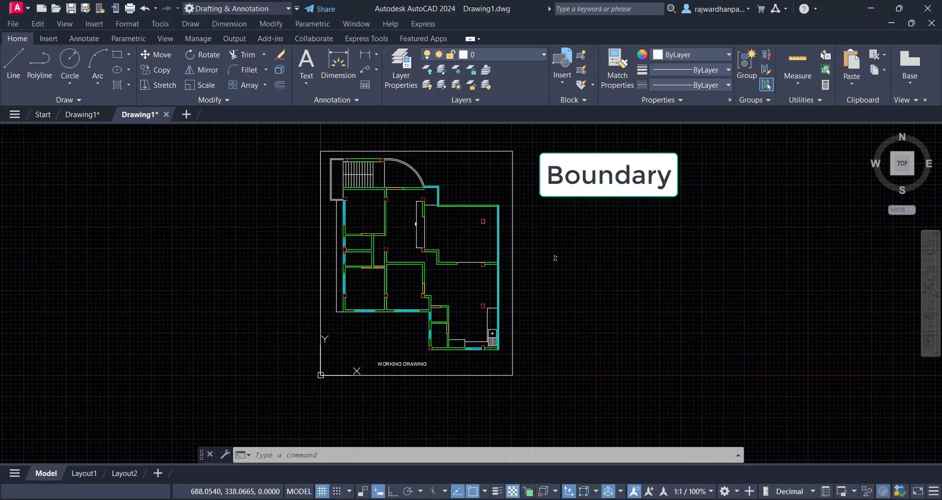
left_click(554, 260)
left_click(92, 101)
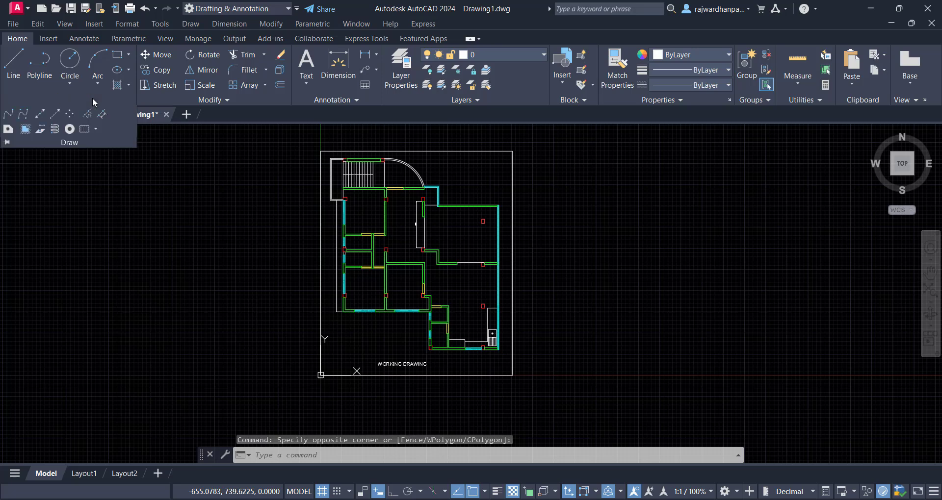
left_click(130, 87)
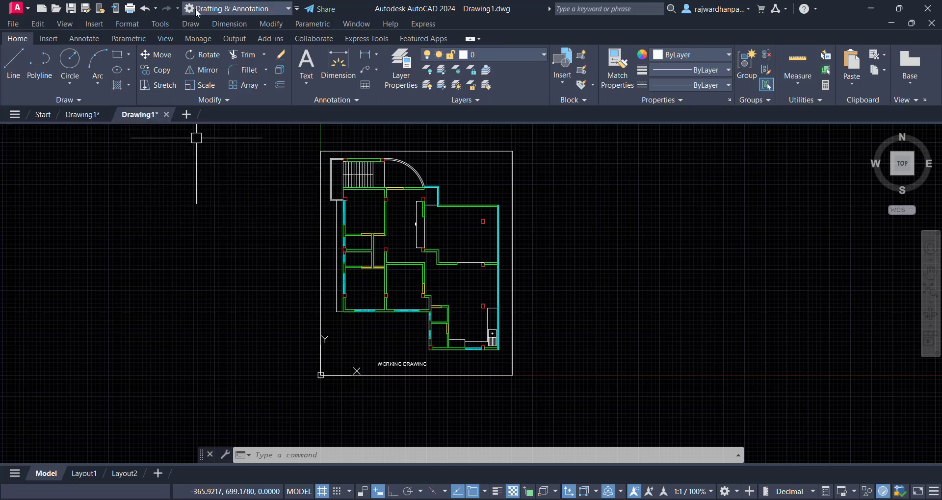
left_click(190, 23)
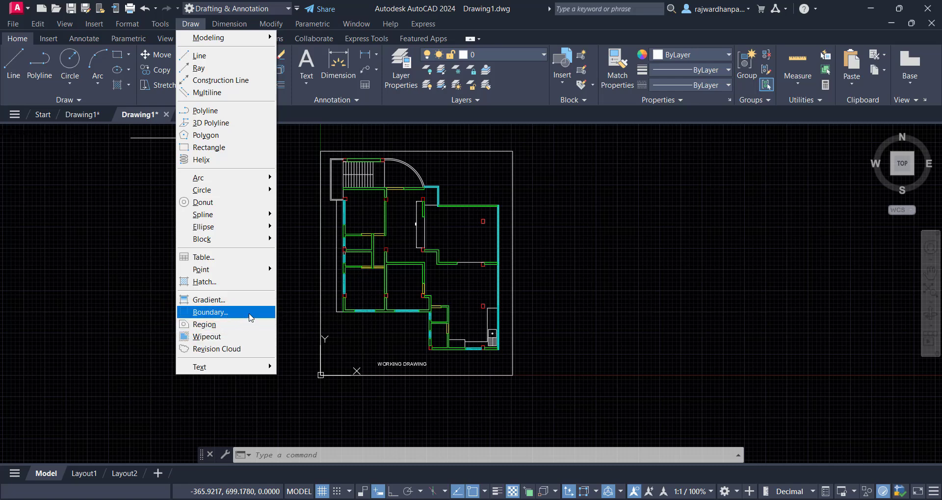
left_click(448, 272)
left_click(563, 249)
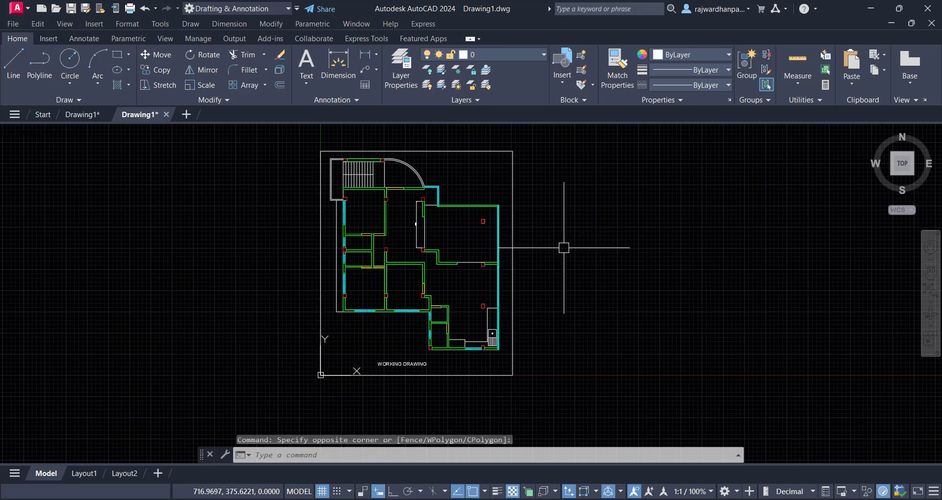
Start the Boundary command and set the boundary's object type to Region, keeping island detection on.
type("BO")
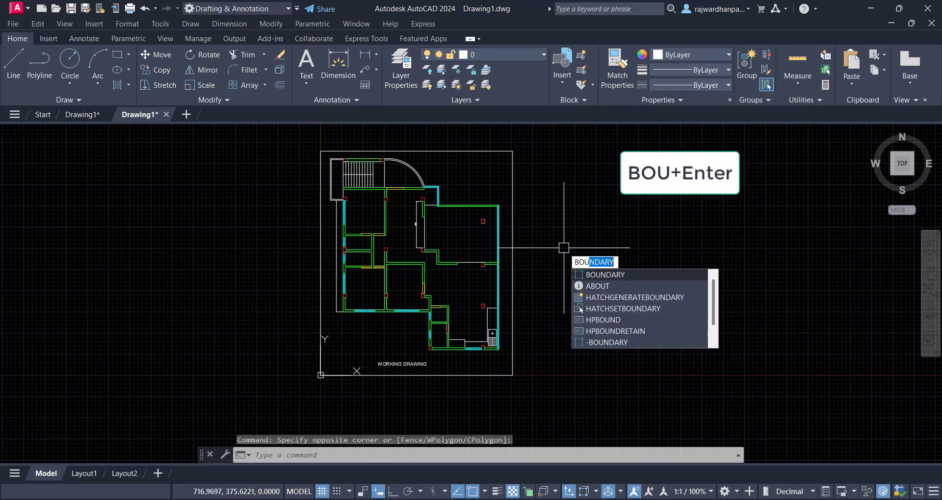
type("U")
key("Return")
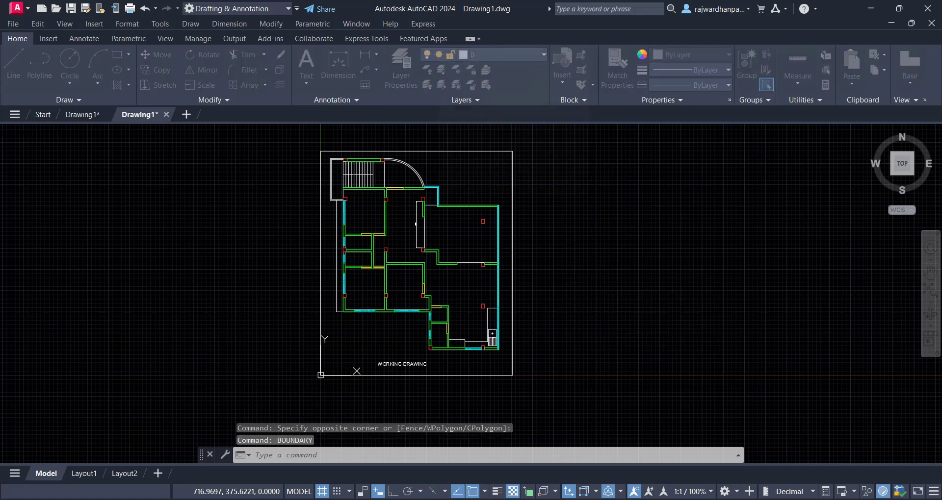
left_click_drag(518, 45, 654, 80)
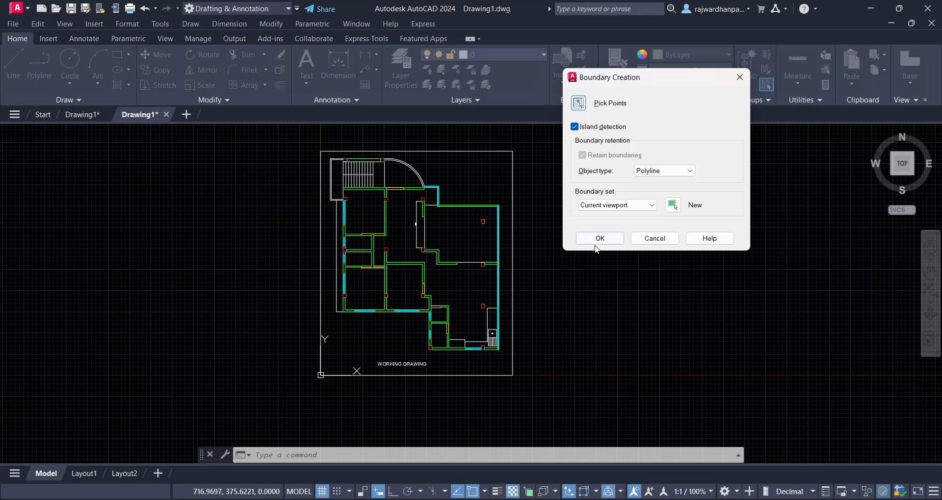
left_click(638, 171)
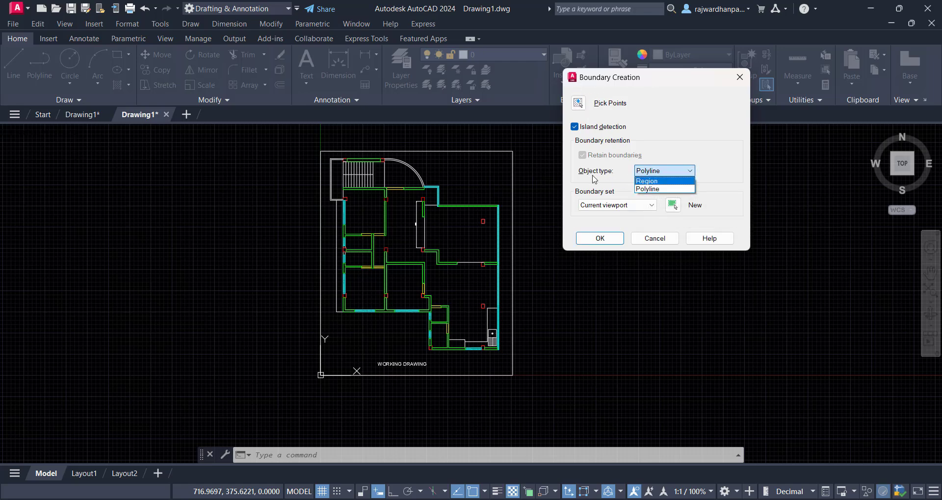
left_click(681, 182)
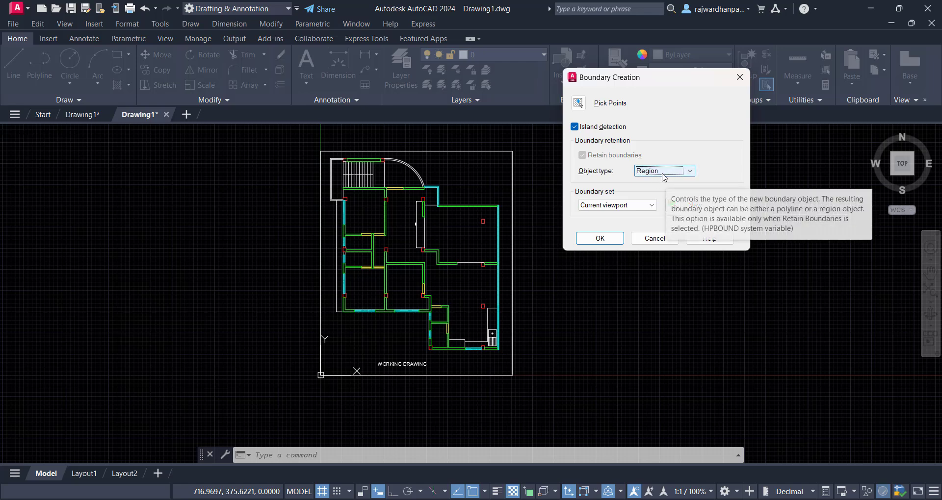
Generate the boundary from an internal point picked in the large upper-right room of the floor plan.
left_click(578, 104)
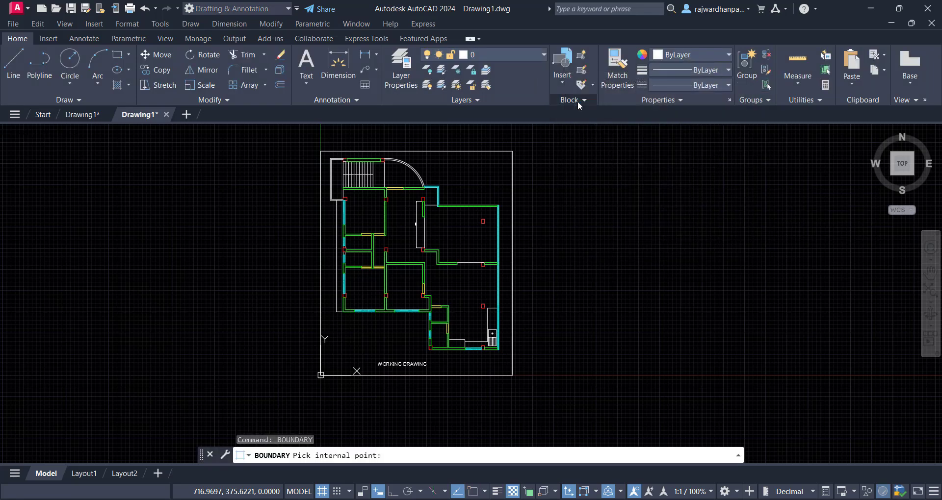
scroll(466, 240, "up", 2)
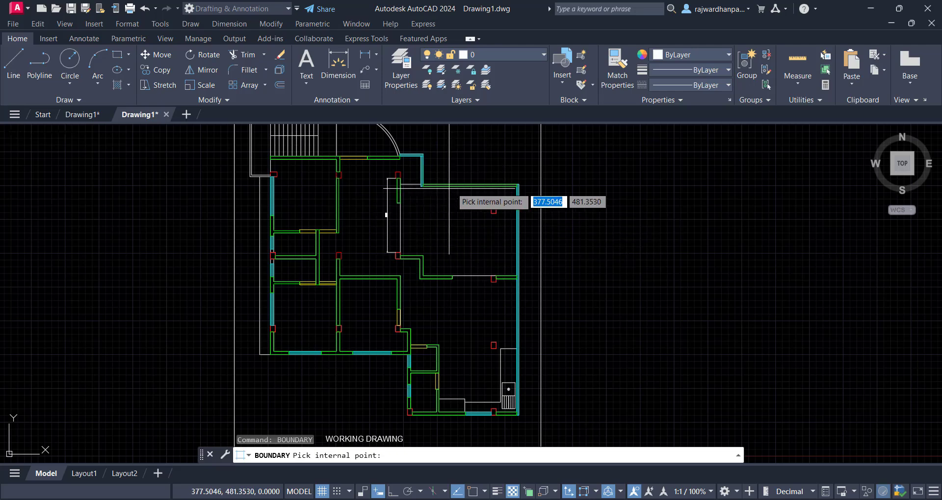
left_click(468, 223)
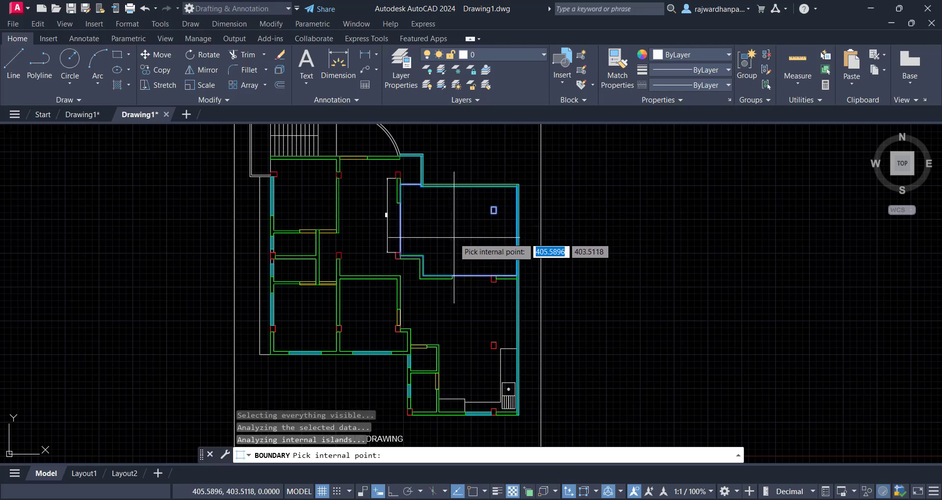
key("Return")
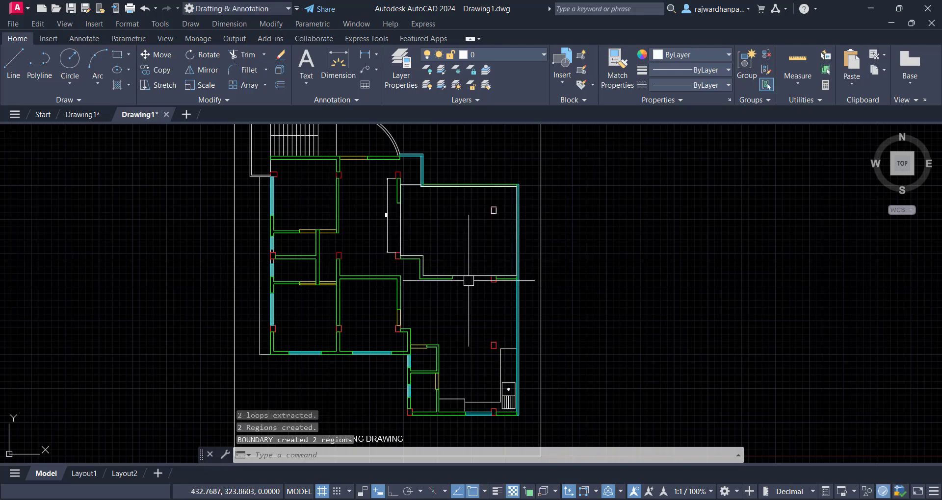
Move the room's outline region to the empty area right of the floor plan, using its lower-left notch corner as base point.
left_click(470, 273)
type("M")
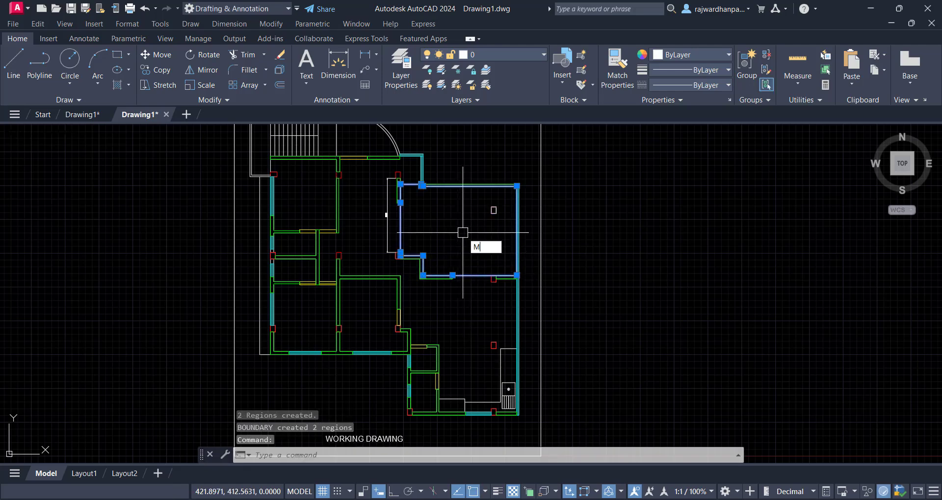
key("Return")
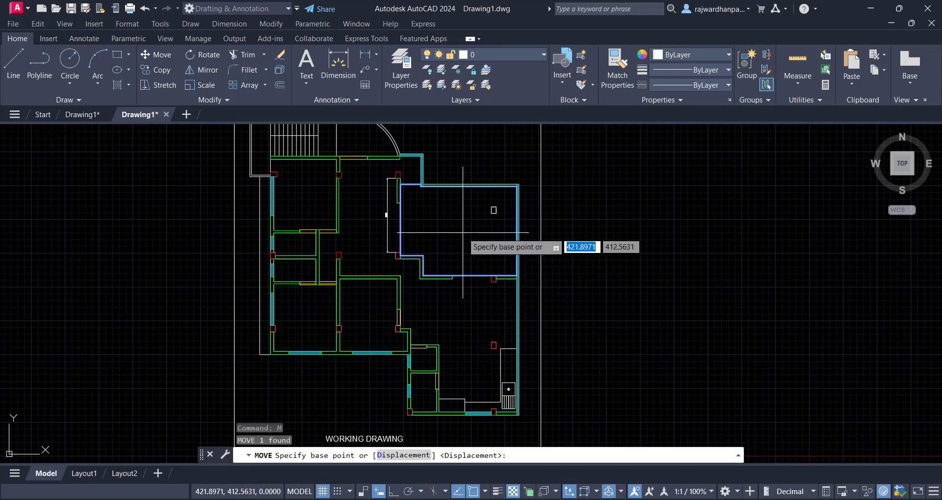
left_click(423, 274)
left_click(696, 256)
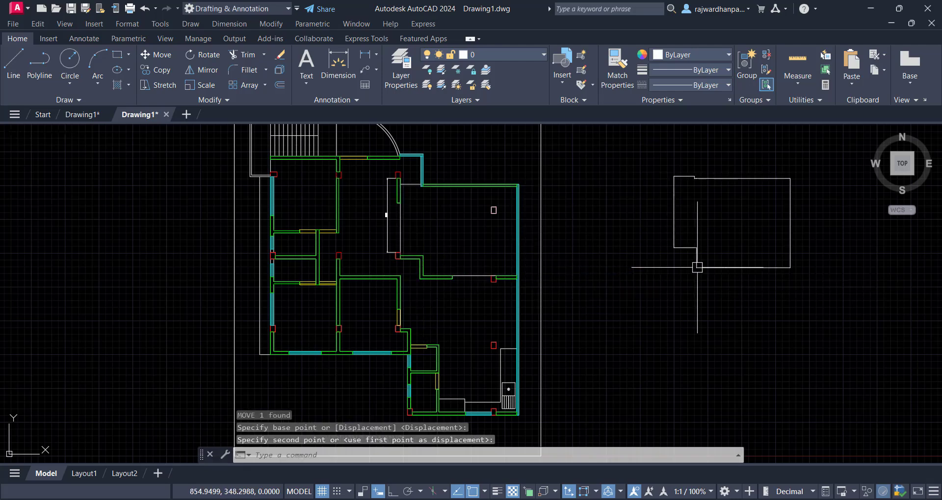
mouse_move(615, 282)
middle_mouse_down()
mouse_move(393, 273)
mouse_move(383, 296)
middle_mouse_up()
key("Escape")
key("Escape")
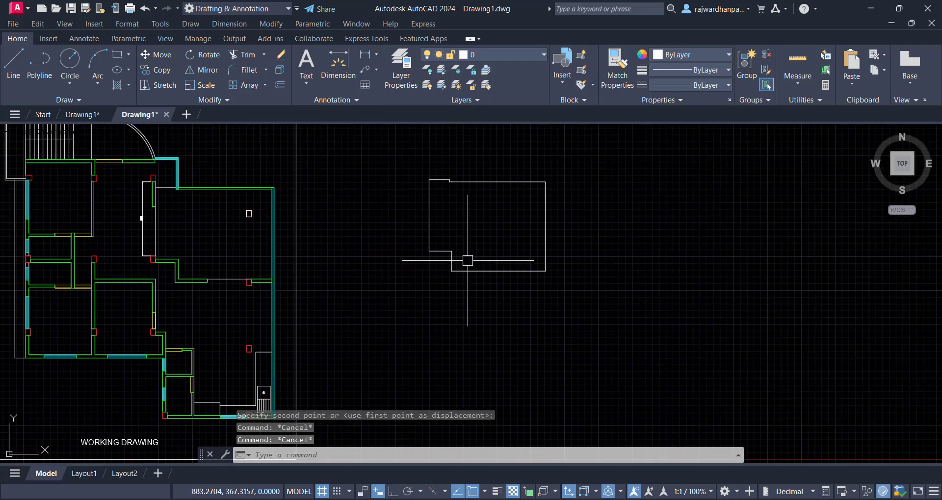
Select the moved room outline to check that it is a single closed object, and clear the selection.
left_click(490, 270)
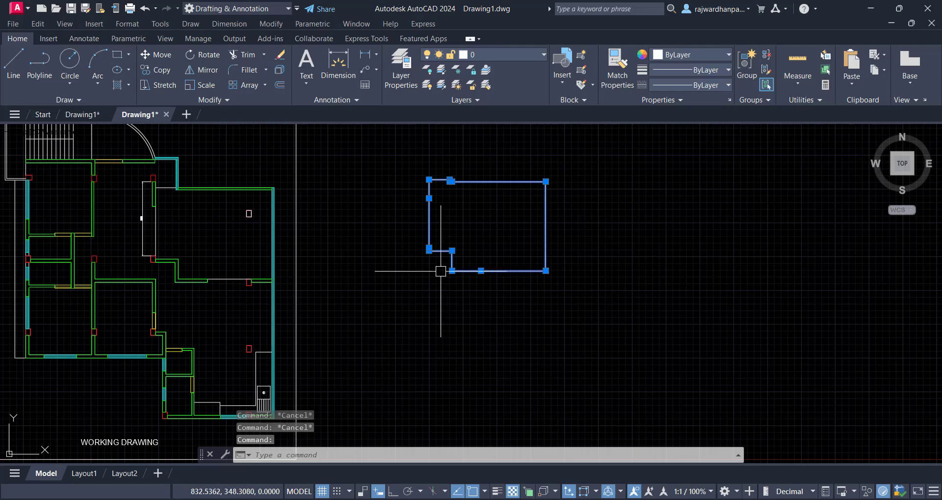
left_click(542, 231)
key("Escape")
middle_click_drag(485, 210, 471, 205)
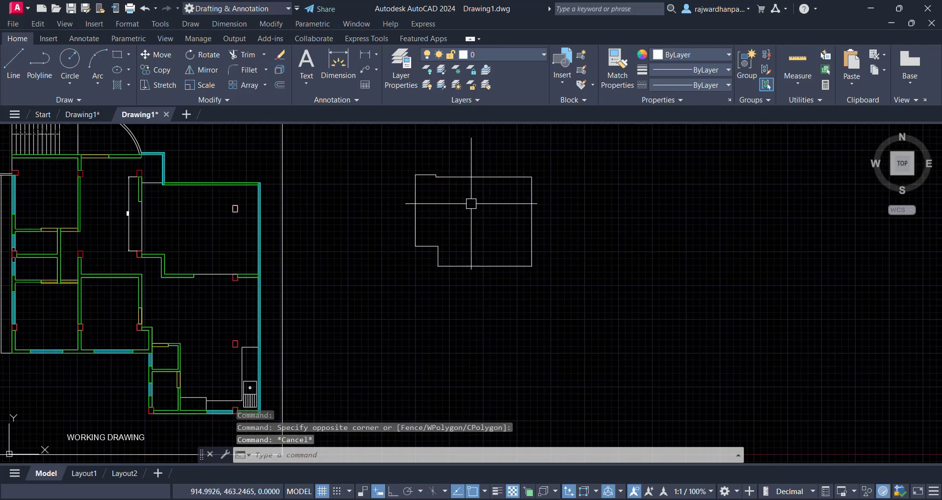
left_click(459, 194)
left_click(459, 196)
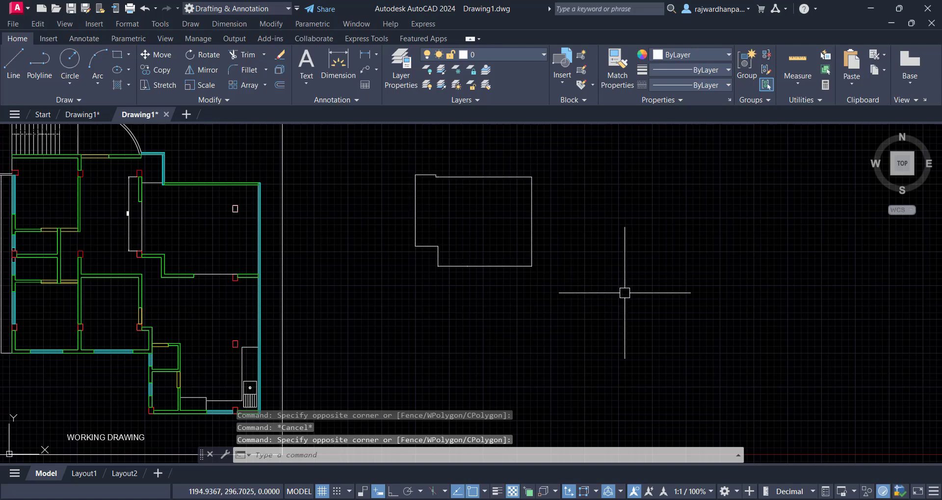
left_click(479, 217)
left_click(480, 224)
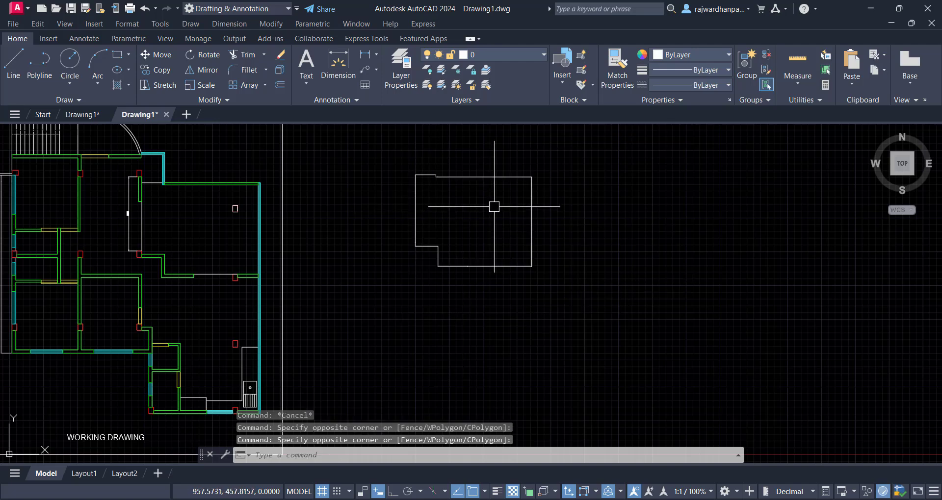
left_click(490, 209)
left_click(490, 210)
Shift the room outline region farther right by the grip at its lower-right corner.
left_click(504, 177)
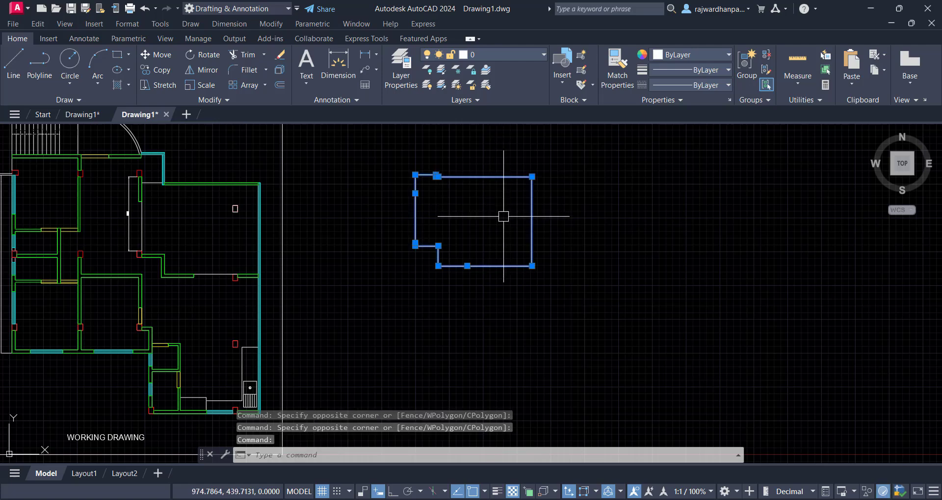
middle_click_drag(503, 217, 463, 208)
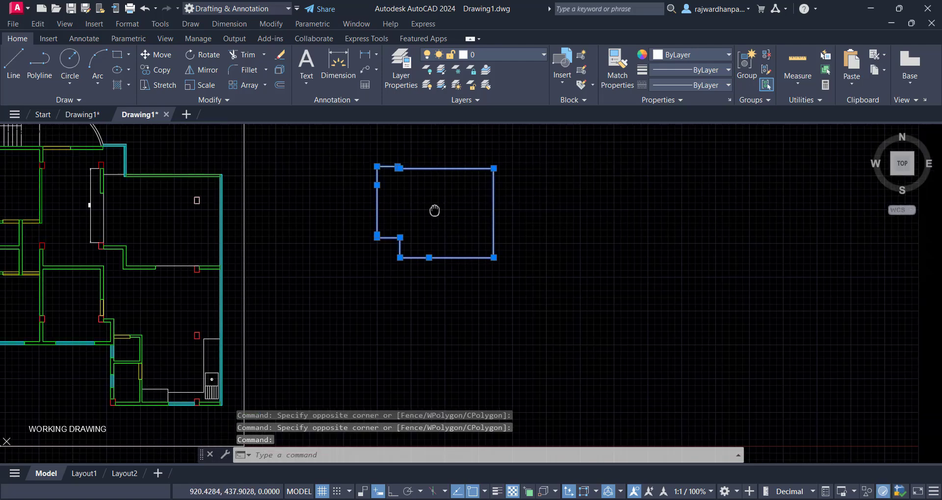
left_click(492, 257)
left_click(550, 257)
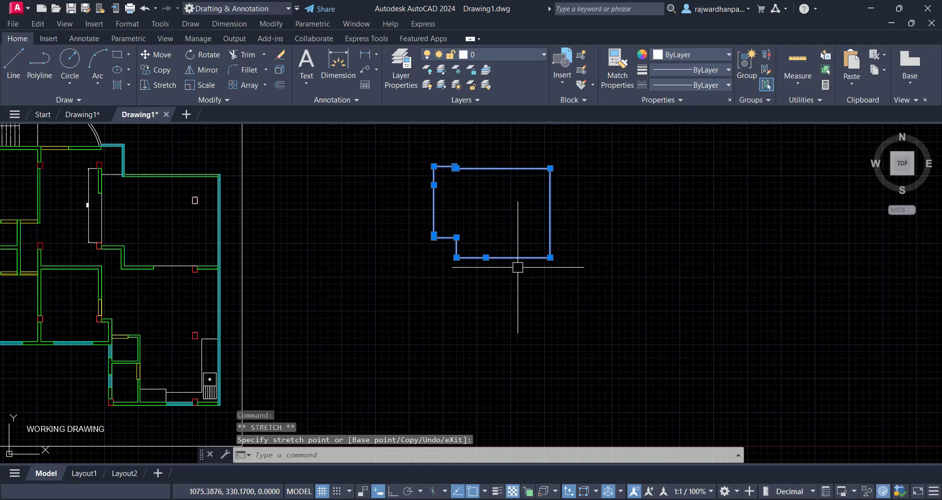
Shift the selected room region once more, up and to the right, by its lower-right corner grip, and clear the selection.
left_click(550, 257)
key("space")
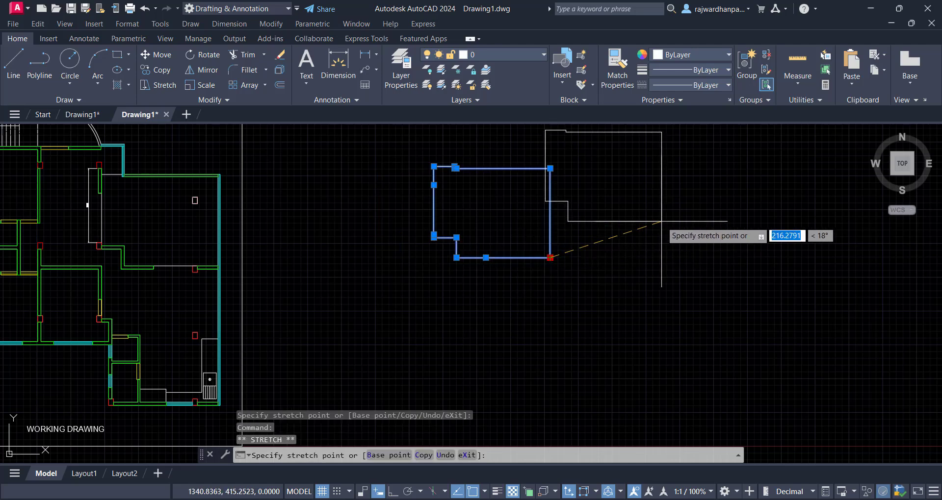
left_click(690, 246)
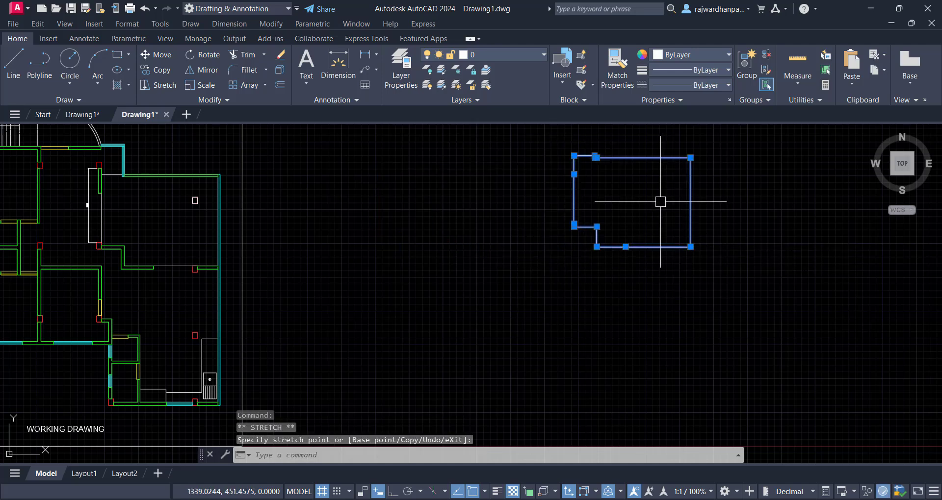
middle_click_drag(650, 213, 549, 229)
middle_click_drag(648, 218, 750, 202)
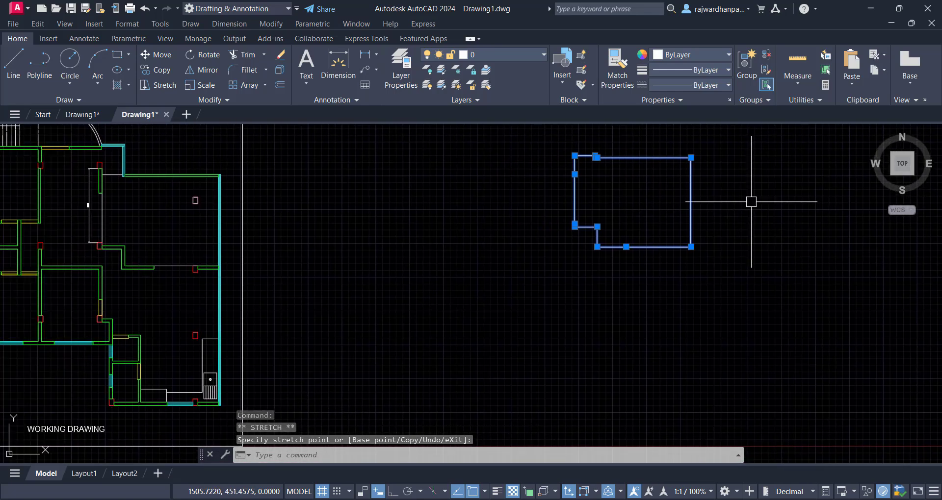
key("Escape")
key("Escape")
Create a boundary with object type Polyline from an internal point in the floor plan's large upper-right room.
middle_click_drag(479, 210, 583, 230)
left_click(519, 235)
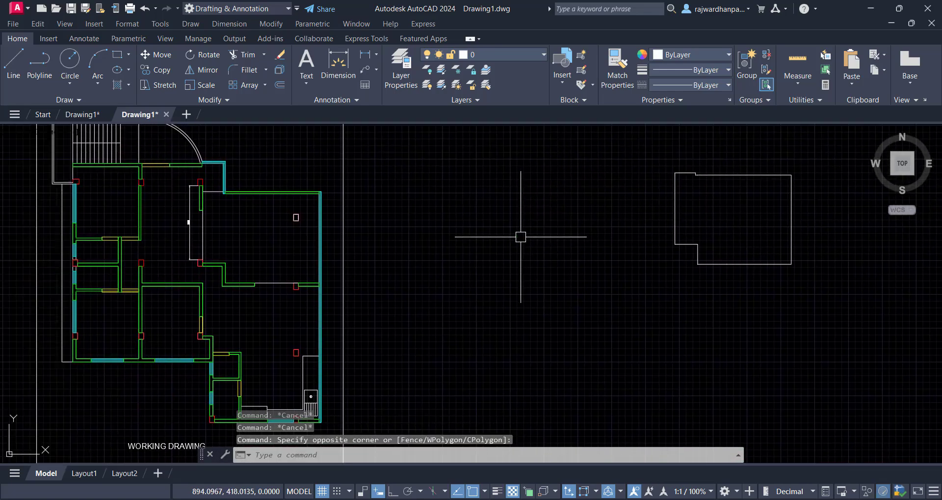
middle_click_drag(519, 235, 486, 216)
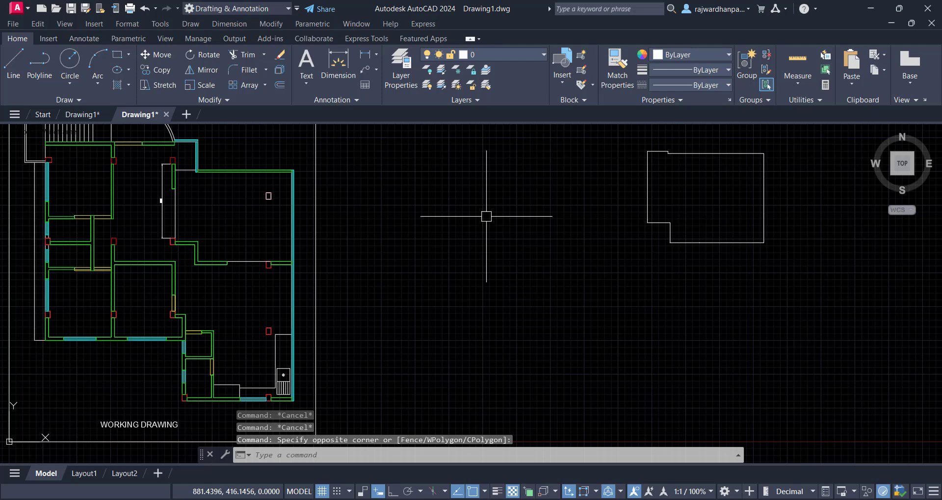
type("BOUNDARY")
key("Return")
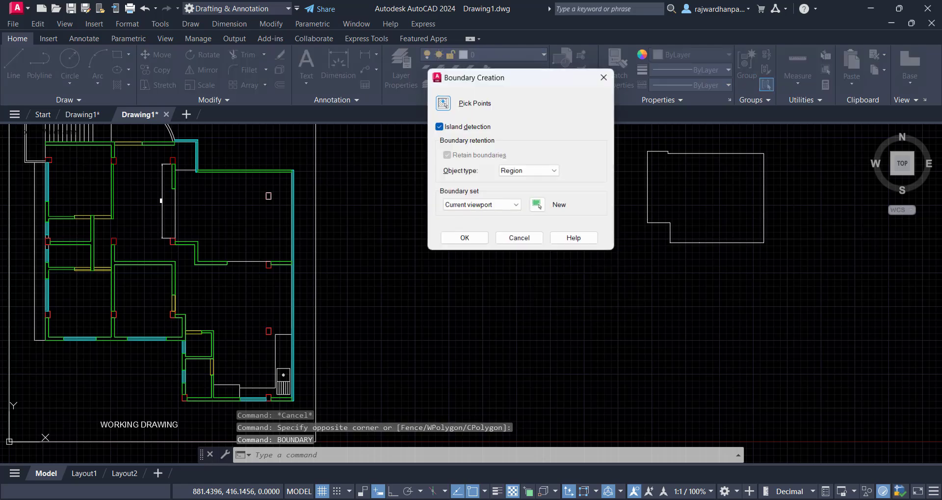
left_click(530, 174)
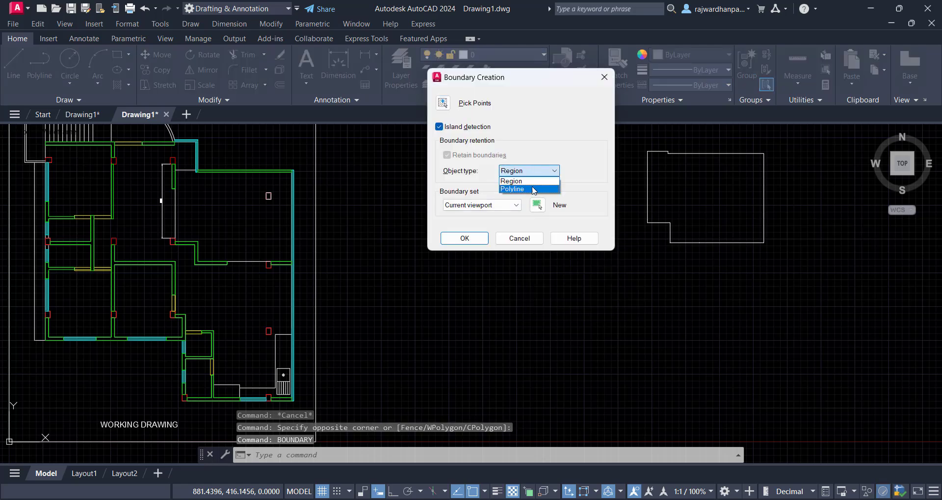
left_click(534, 191)
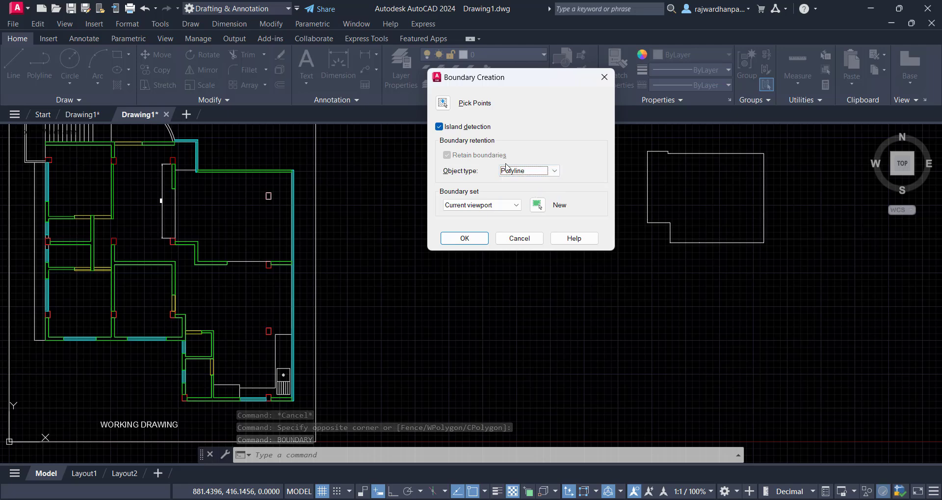
left_click(451, 106)
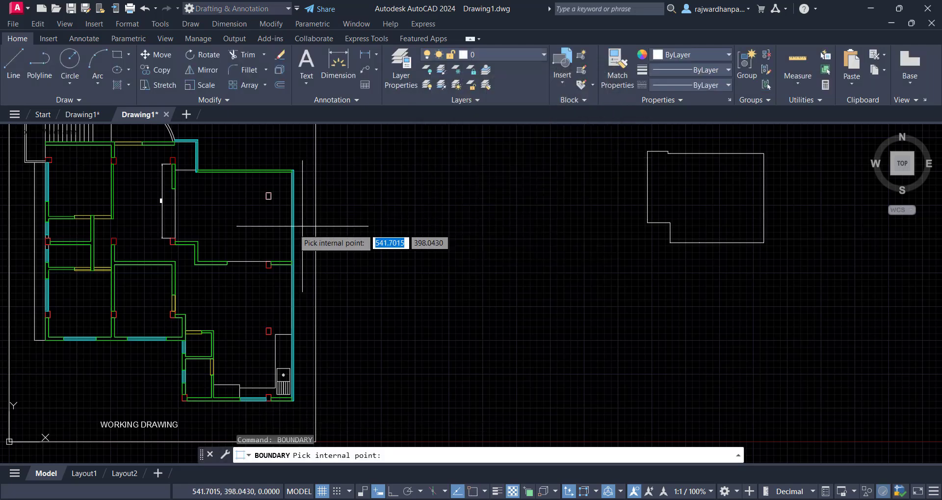
left_click(250, 209)
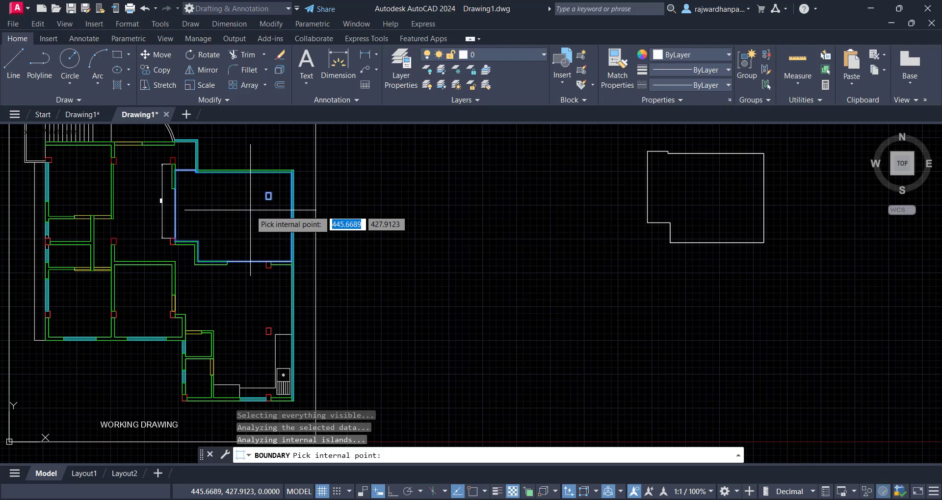
key("Return")
Move the new room polyline to the empty area between the floor plan and the region, using its lower-left notch corner as base point.
left_click(243, 261)
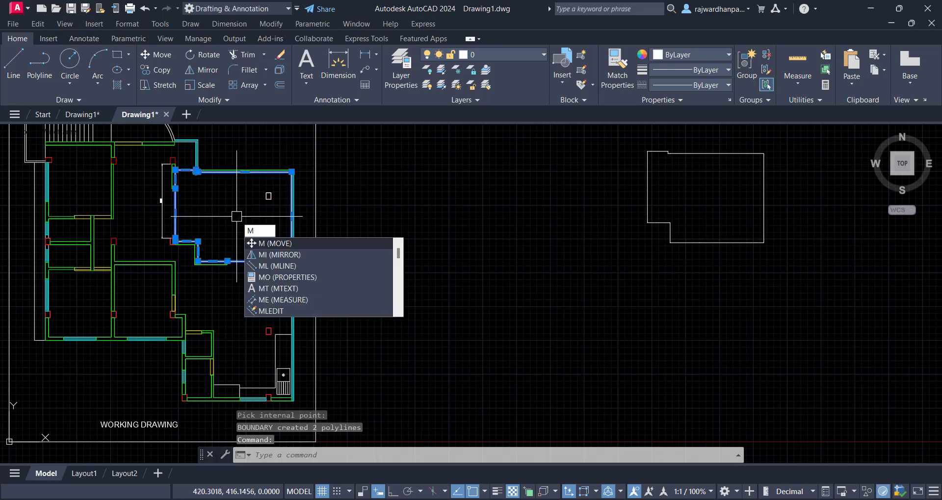
type("M")
key("Return")
left_click(198, 259)
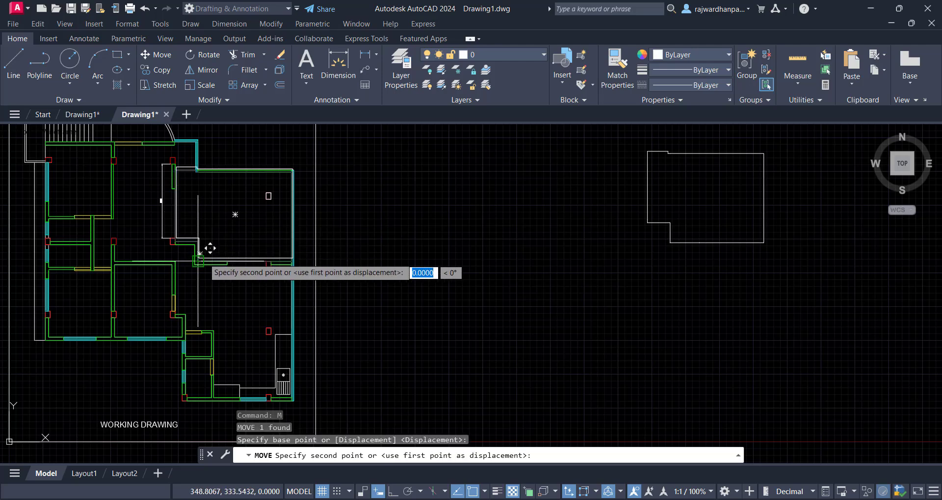
left_click(442, 245)
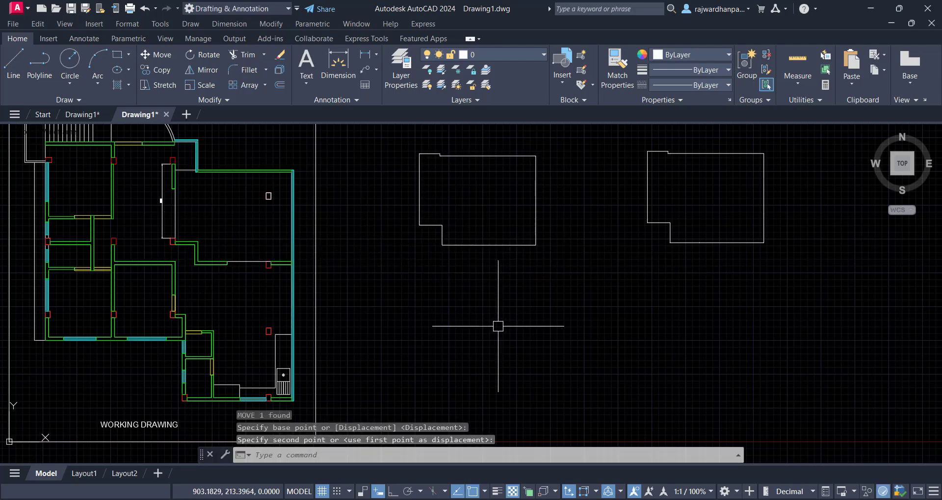
Stretch the room polyline's lower-right corner down to the right and its bottom-edge vertex down to the left, then clear the selection.
middle_click_drag(498, 325, 380, 321)
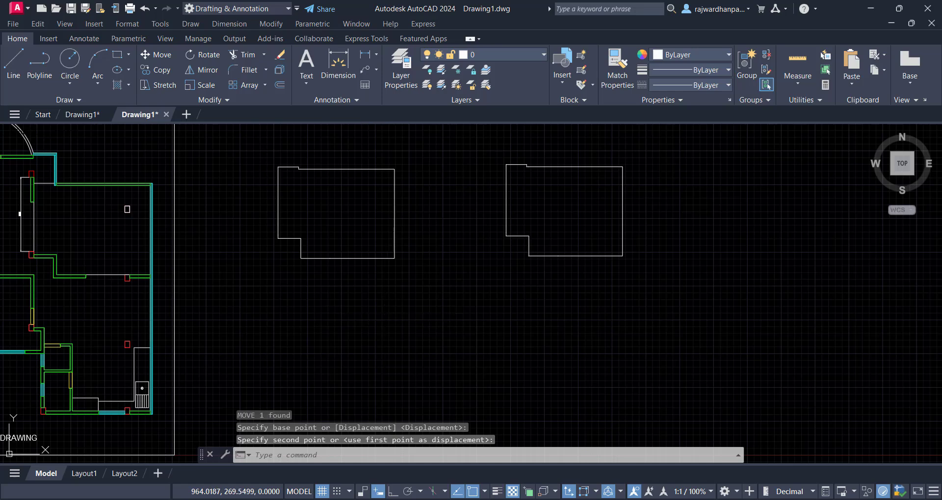
left_click(374, 300)
left_click(365, 260)
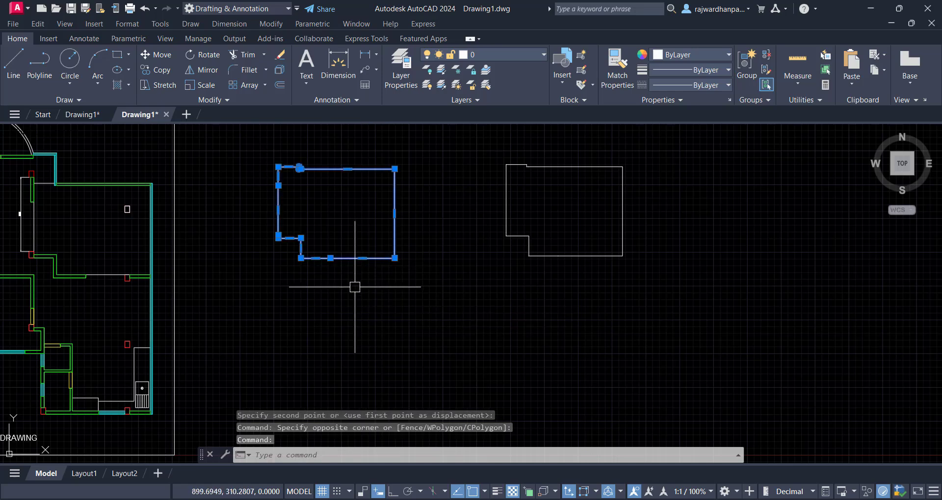
left_click(394, 258)
left_click(523, 331)
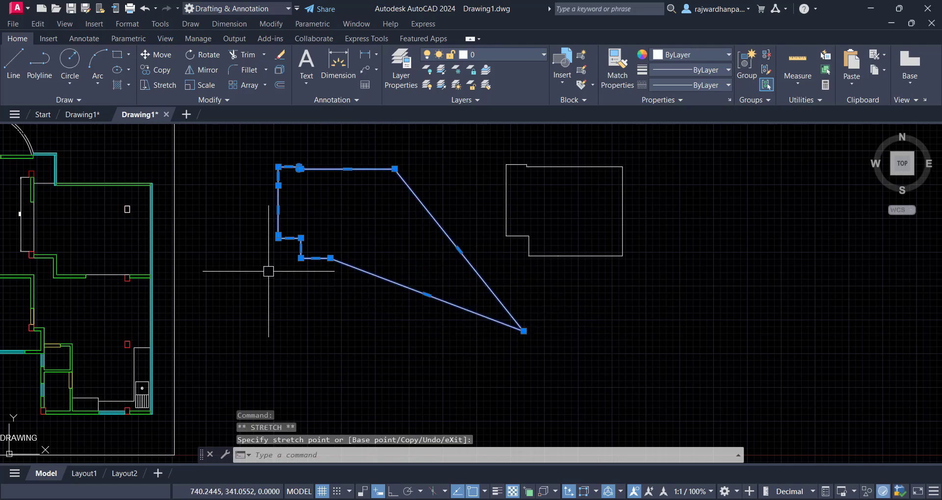
left_click(330, 258)
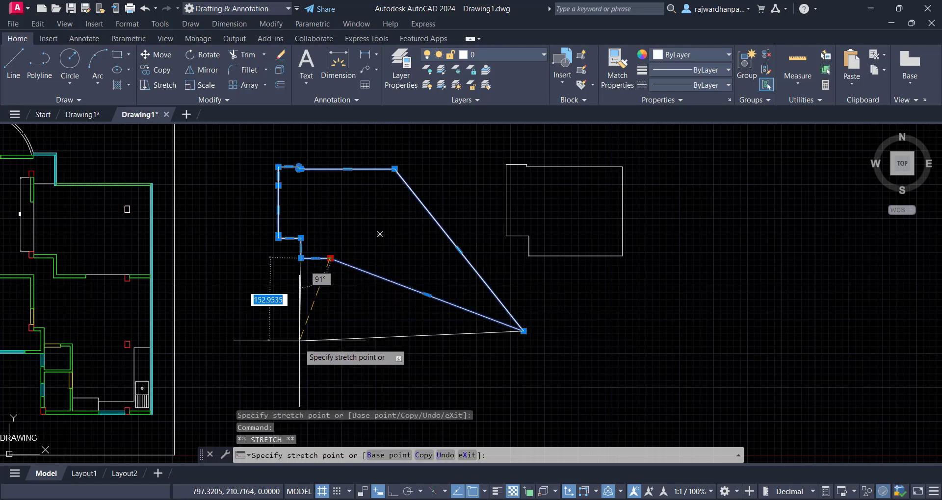
left_click(278, 368)
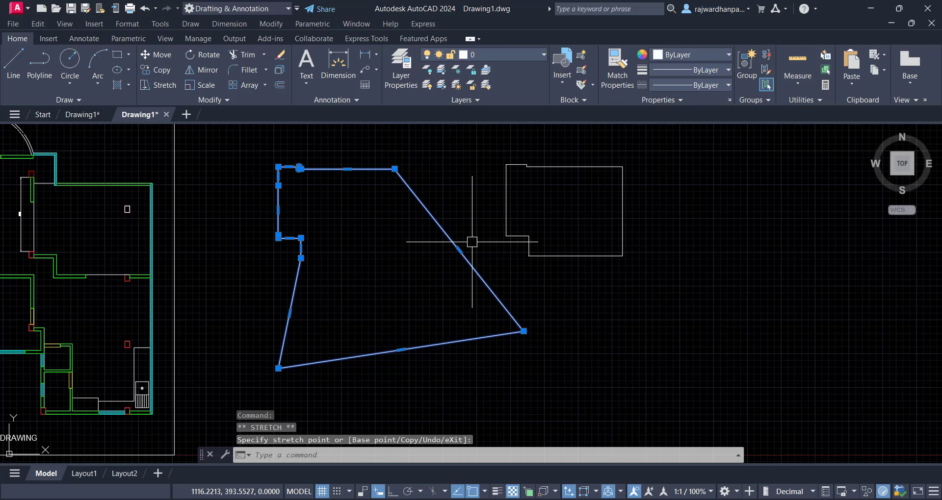
key("Escape")
key("Escape")
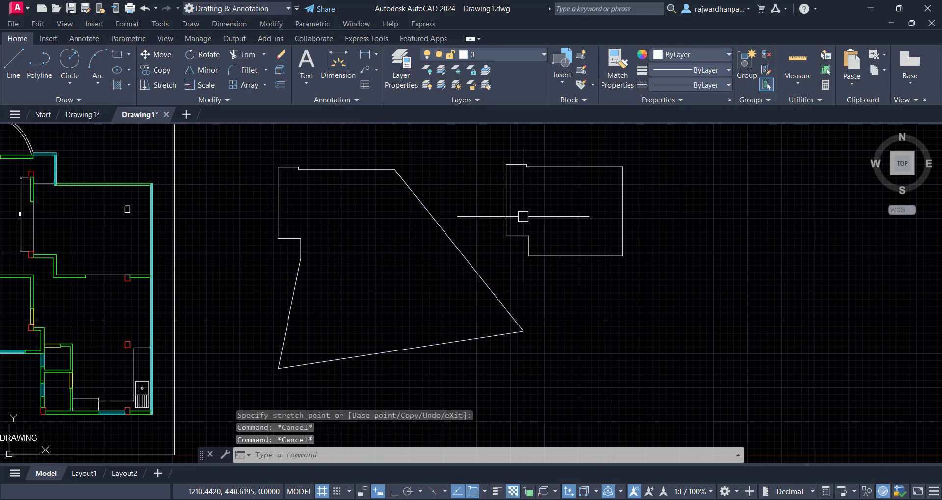
Select the room region beside the stretched polyline, shift it right by its lower-right corner grip, and deselect it.
left_click(506, 211)
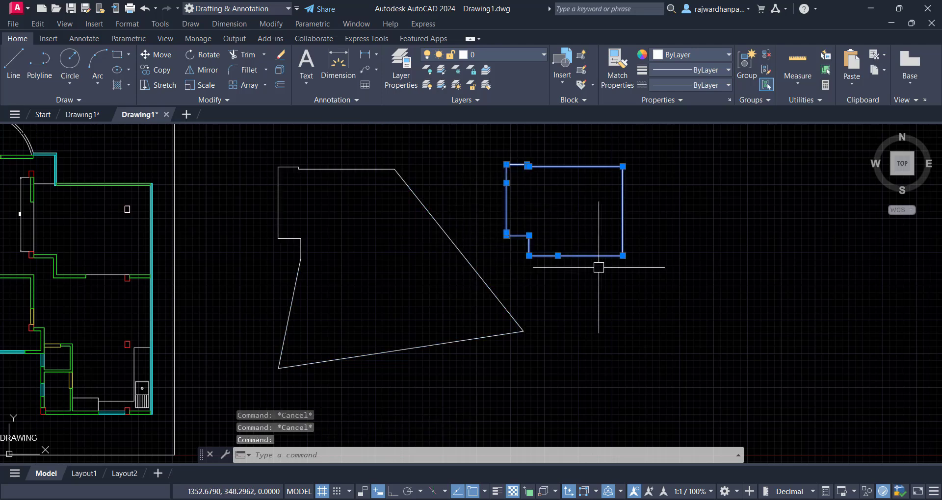
left_click(622, 255)
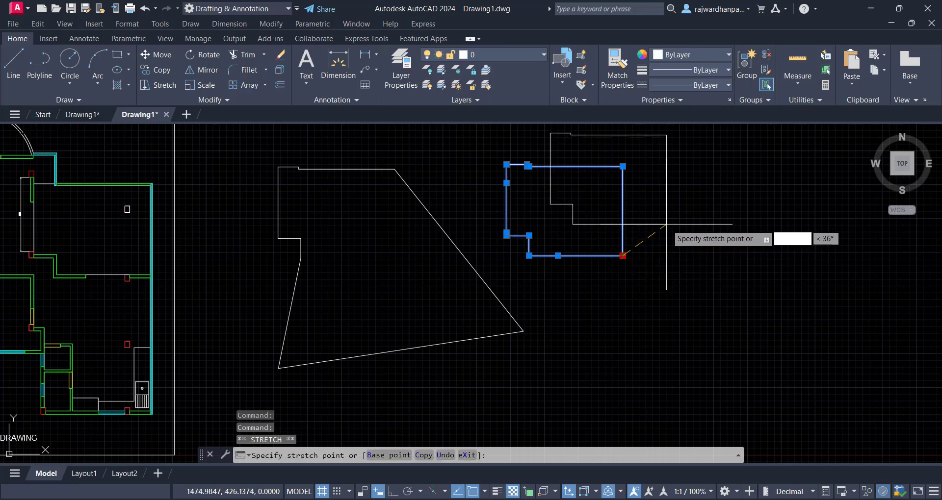
left_click(722, 246)
middle_click_drag(615, 271, 589, 268)
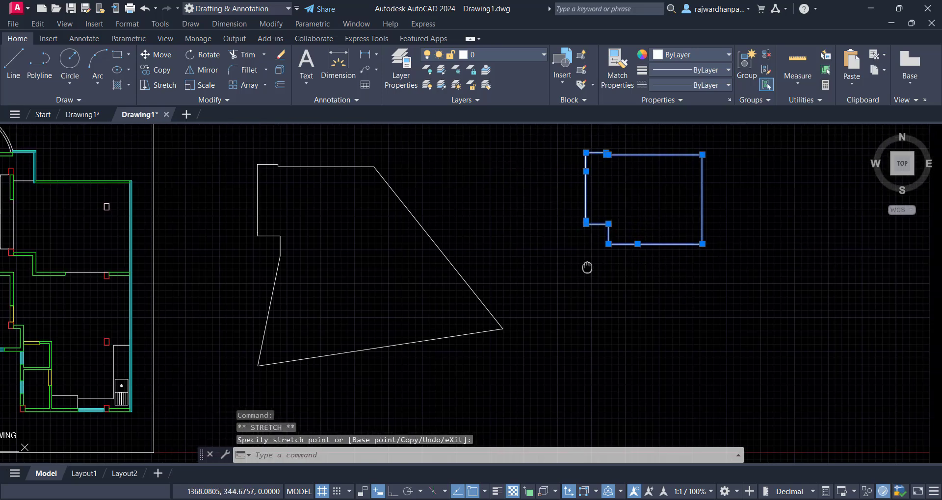
key("Escape")
key("Escape")
Stretch the polyline's upper-right corner up and outward, and pull its two inner notch vertices into the shape.
left_click(426, 229)
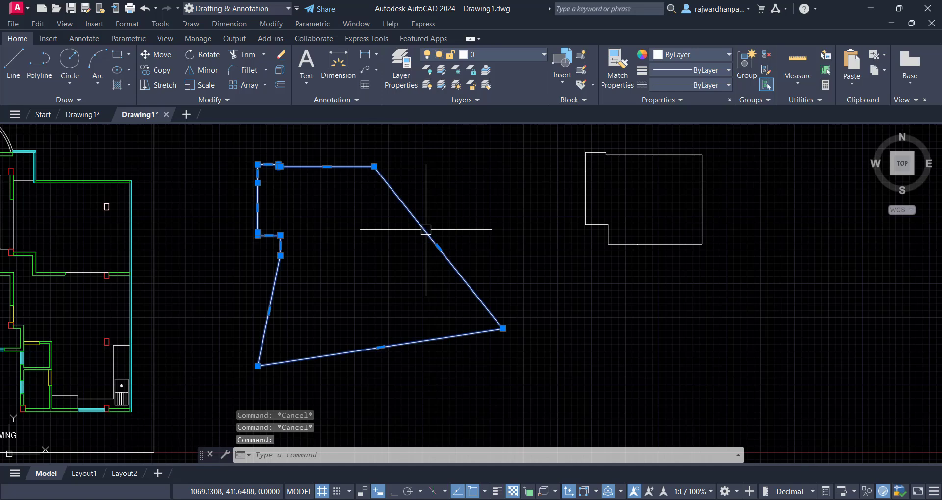
left_click(373, 166)
middle_click_drag(378, 157, 385, 191)
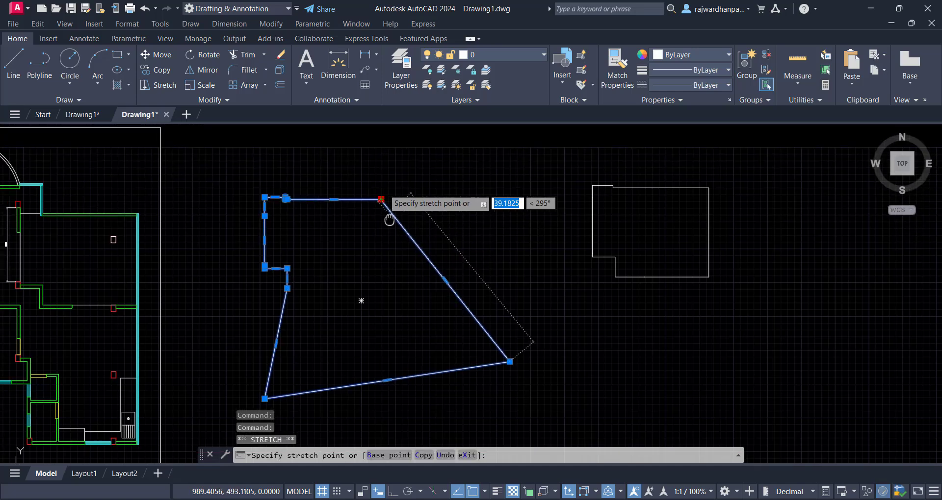
middle_click_drag(435, 232, 496, 188)
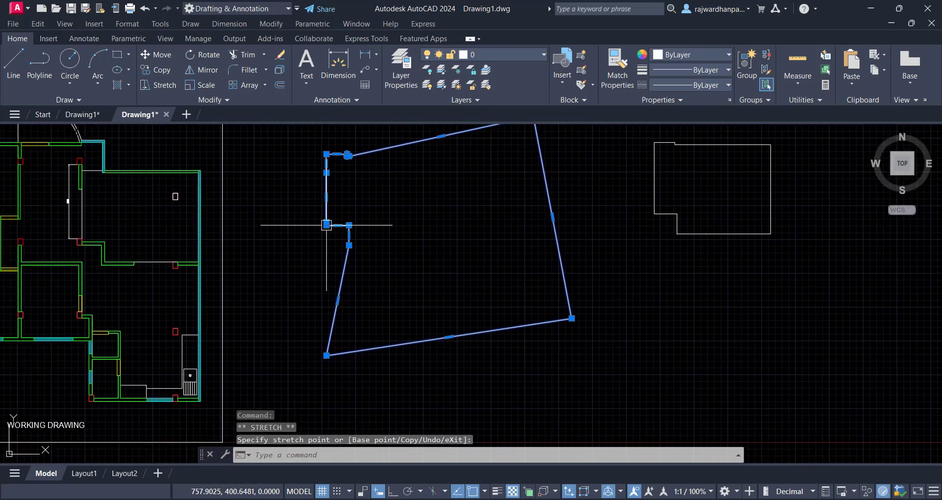
left_click(443, 198)
left_click(349, 245)
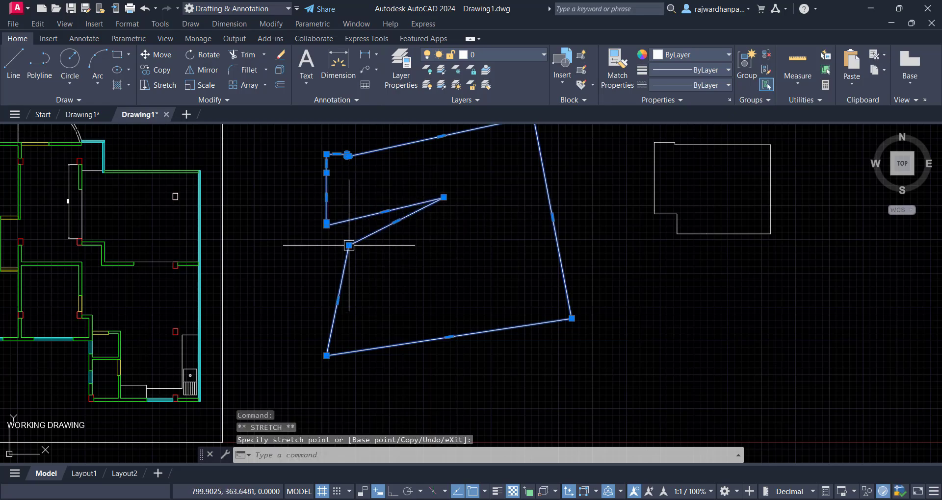
left_click(407, 289)
middle_click_drag(308, 282, 263, 353)
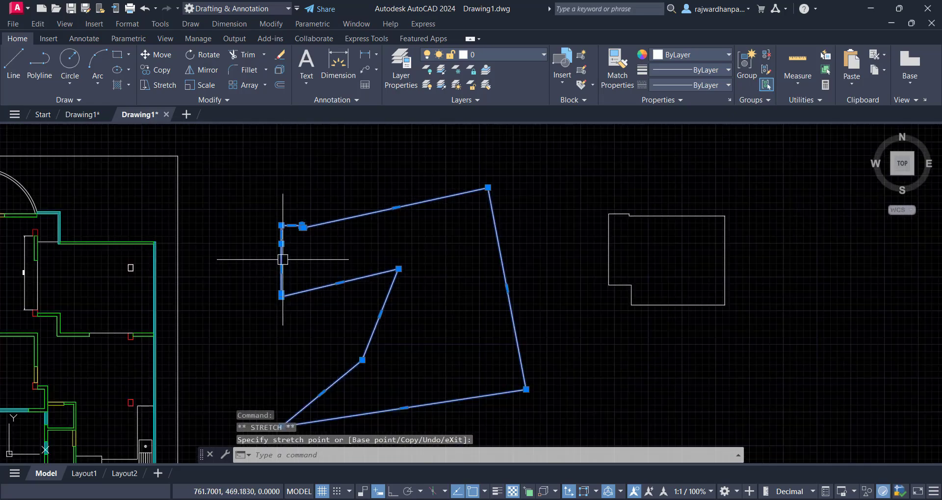
middle_click_drag(532, 250, 546, 194)
scroll(548, 195, "down", 2)
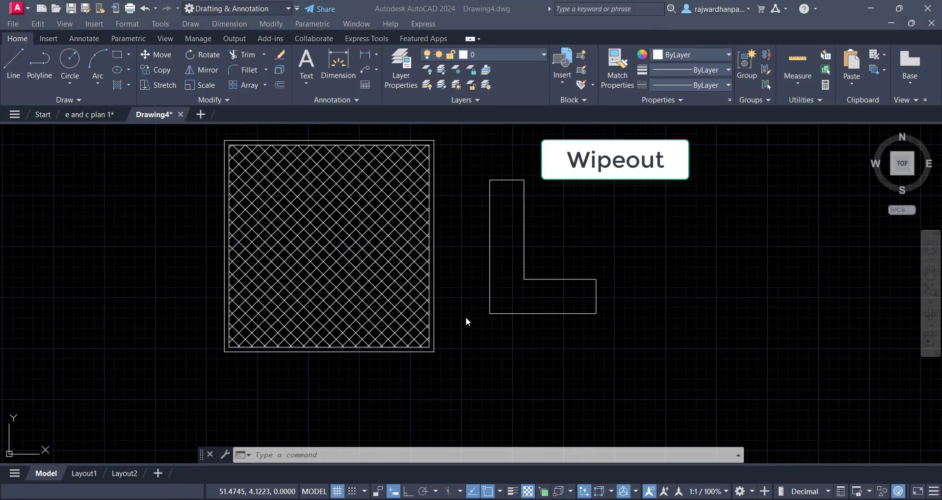
Move the L-shaped outline into the lower-left part of the hatched square, using its lower-left corner as base point.
left_click(452, 318)
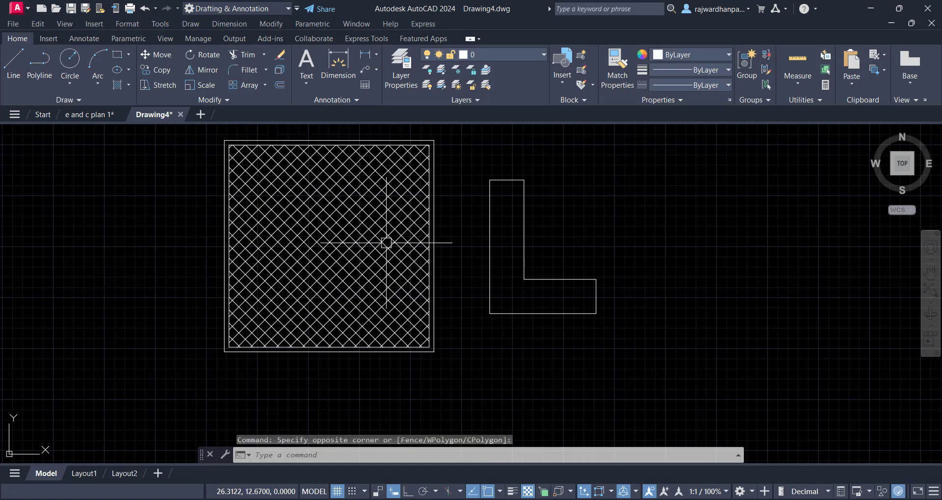
mouse_move(354, 263)
middle_mouse_down()
mouse_move(329, 258)
mouse_move(340, 265)
middle_mouse_up()
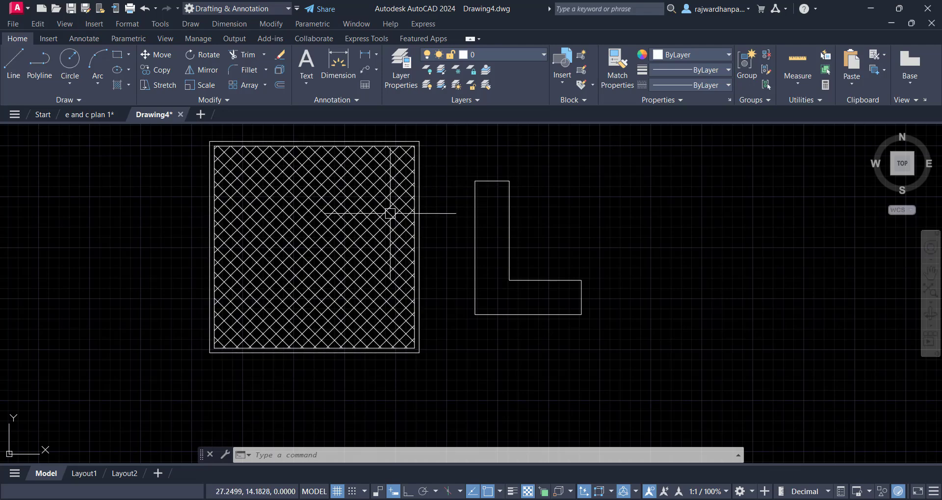
left_click(611, 163)
left_click(604, 168)
left_click(614, 161)
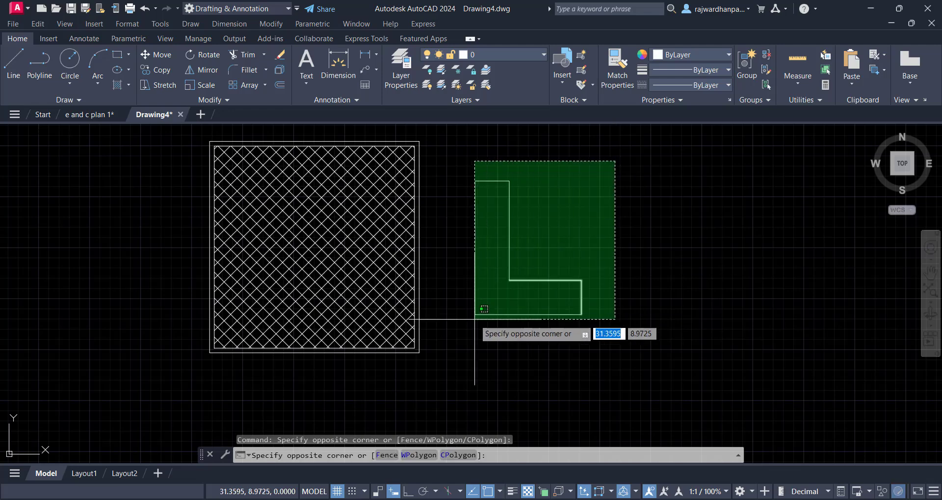
left_click(472, 320)
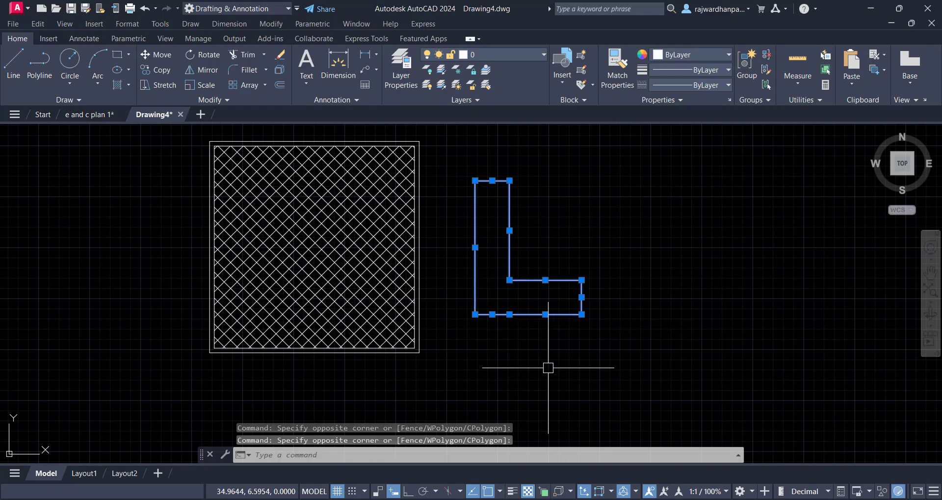
type("m")
key("Return")
left_click(475, 313)
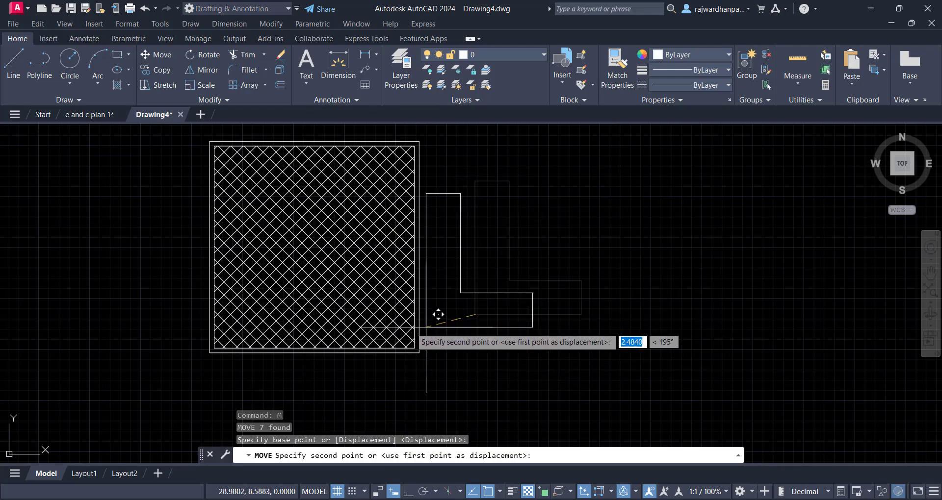
left_click(226, 340)
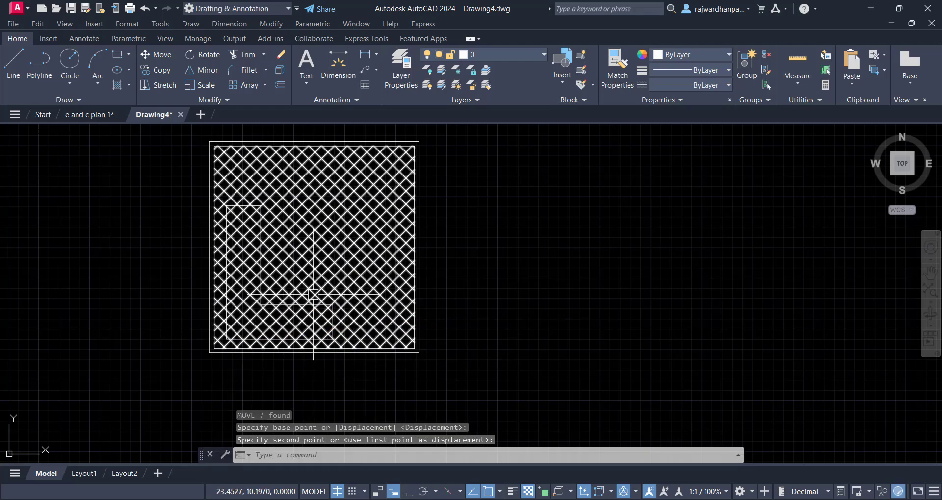
left_click(555, 281)
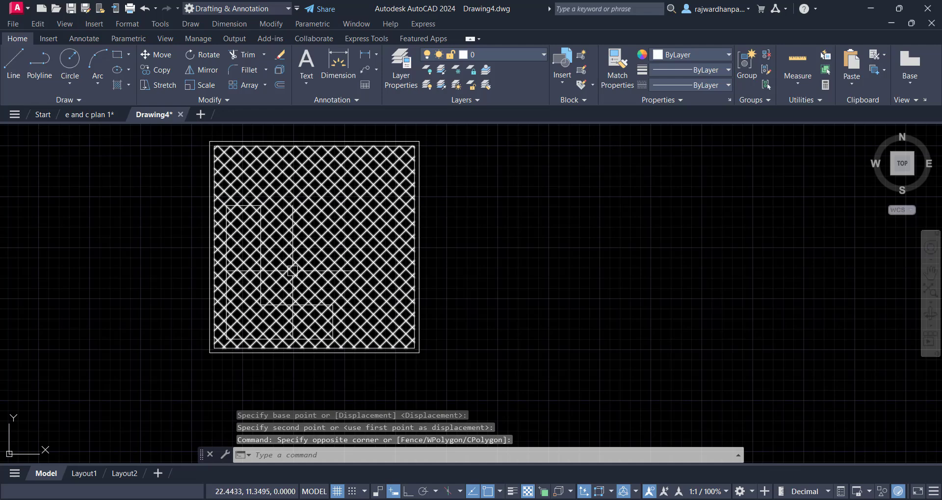
Undo the last move of the L-shaped outline.
key("ctrl+z")
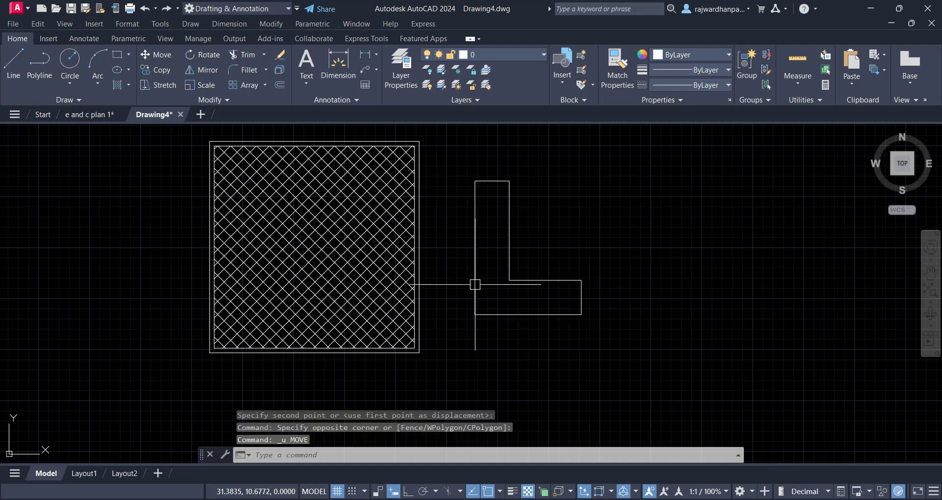
left_click(446, 265)
left_click(440, 236)
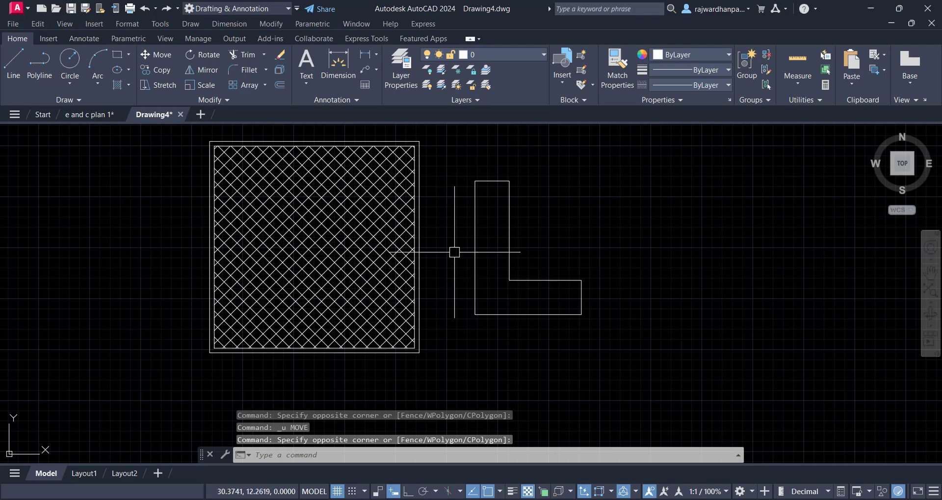
Create a wipeout over the L-shaped outline beside the hatched square by tracing all six of its corners.
left_click(190, 25)
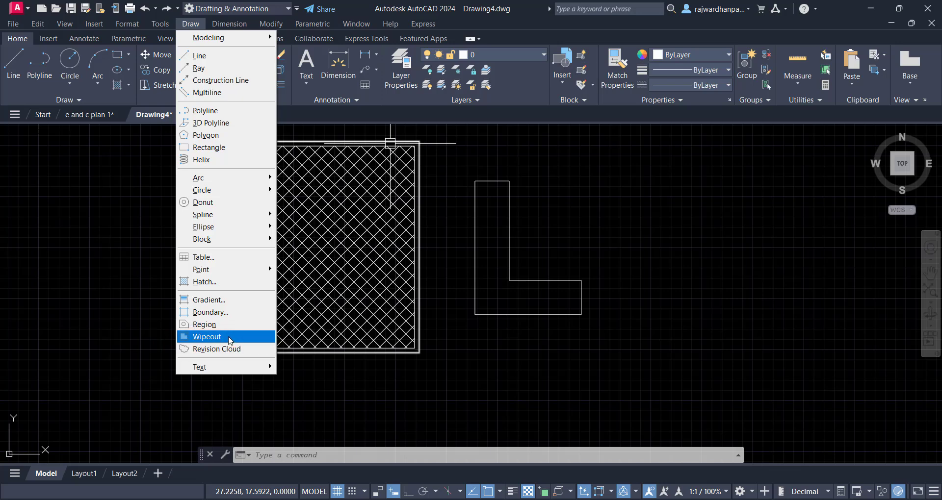
left_click(482, 357)
type("W")
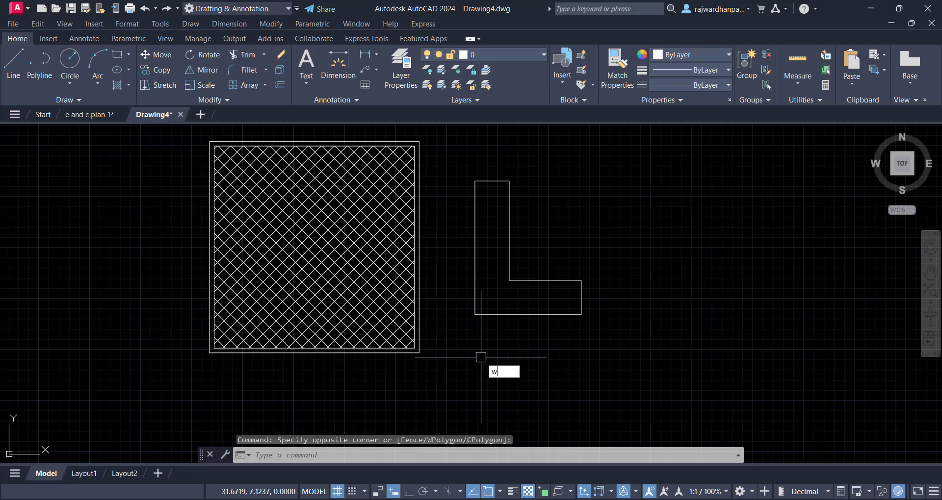
type("IP")
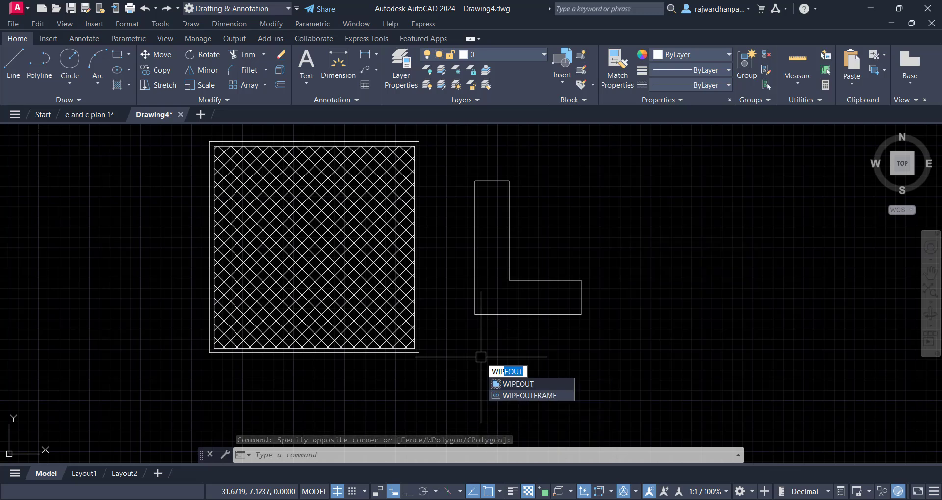
key("Return")
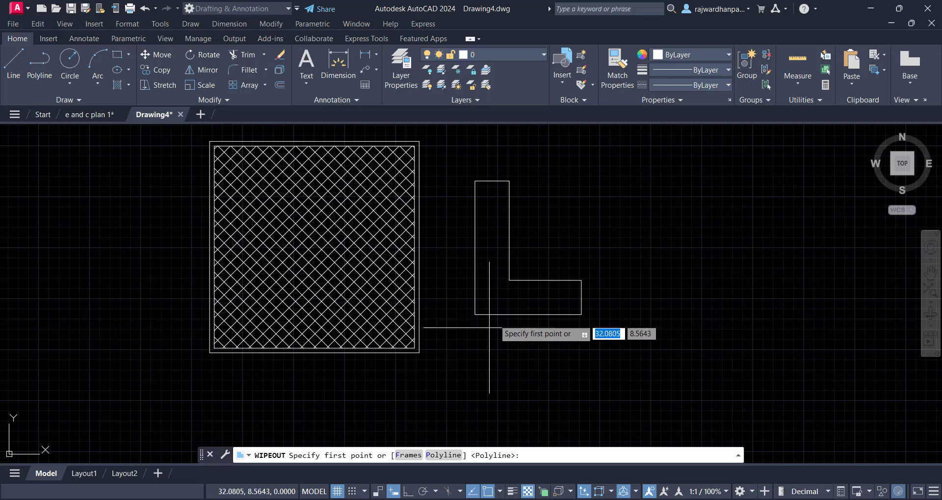
left_click(474, 182)
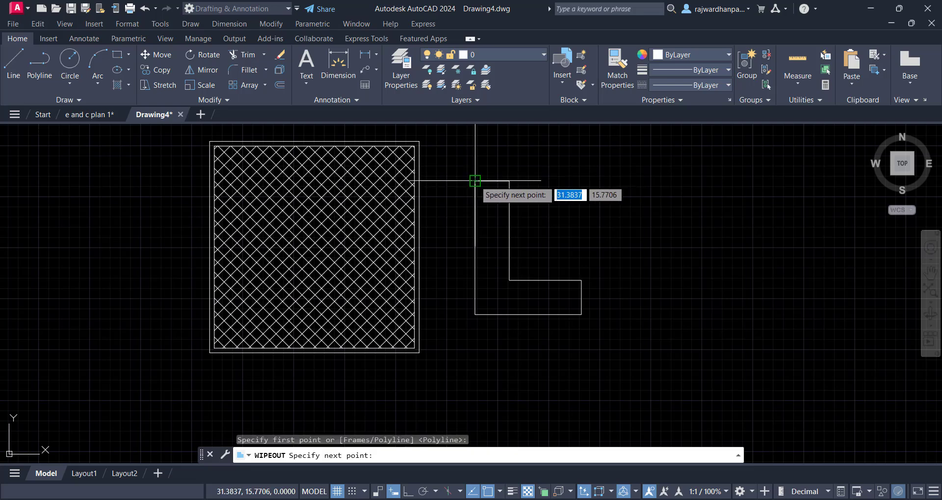
left_click(509, 181)
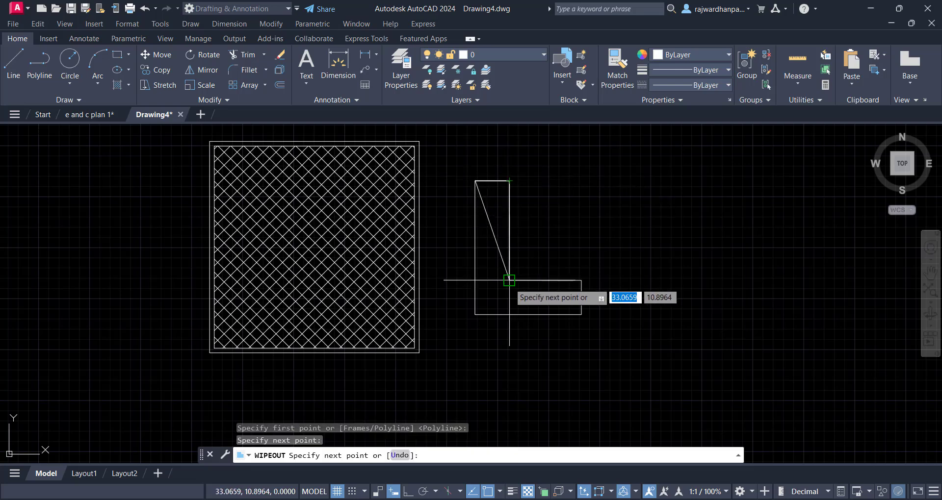
left_click(509, 281)
left_click(581, 281)
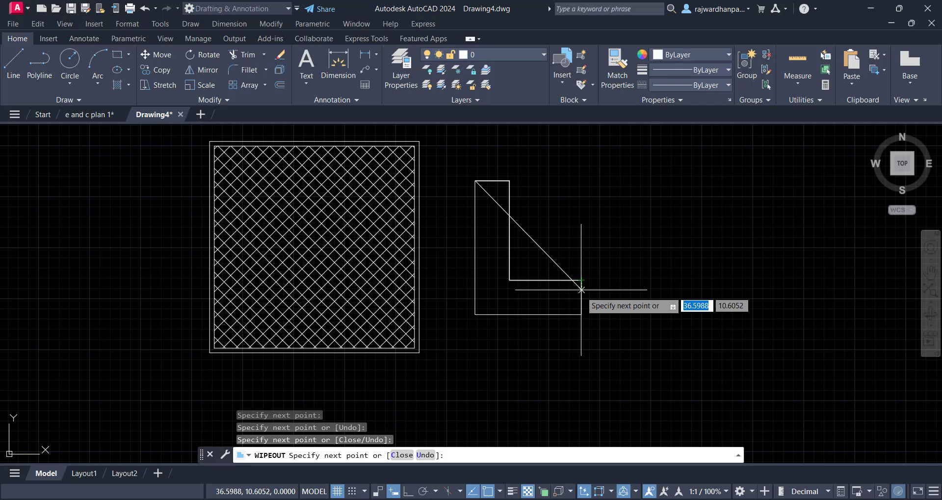
left_click(581, 315)
left_click(475, 315)
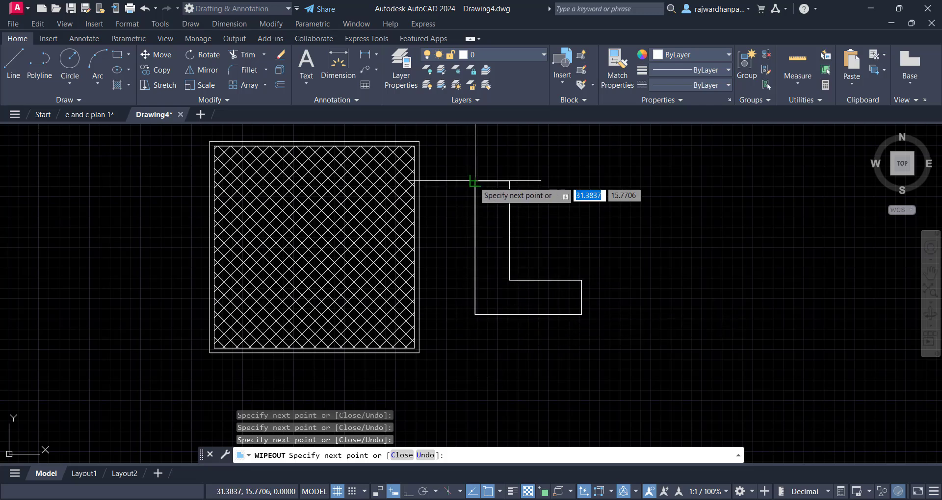
key("Return")
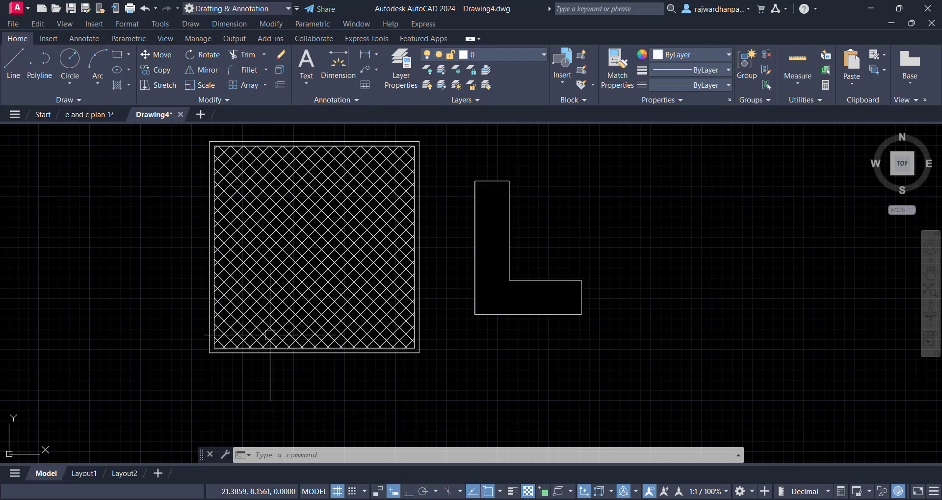
Move the L-shaped outline with its wipeout to the hatched square's inner lower-left corner, using its own lower-left corner as base point.
left_click(606, 344)
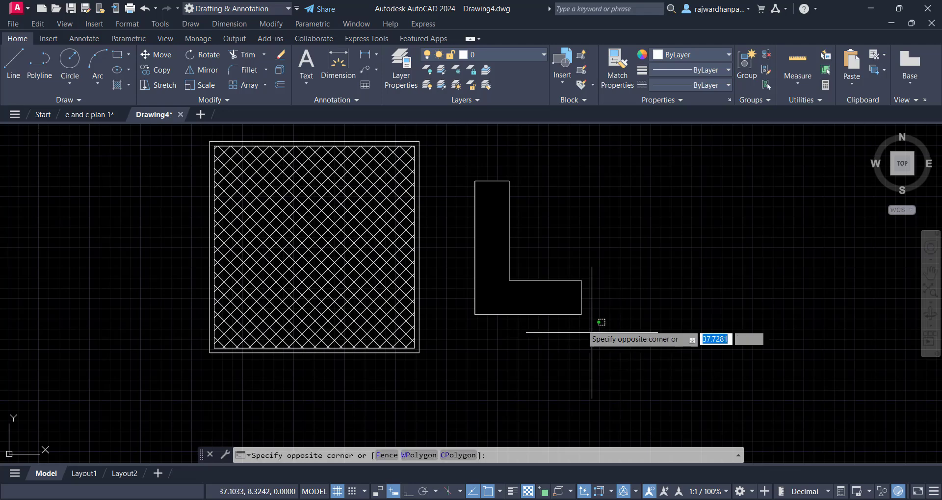
left_click(464, 187)
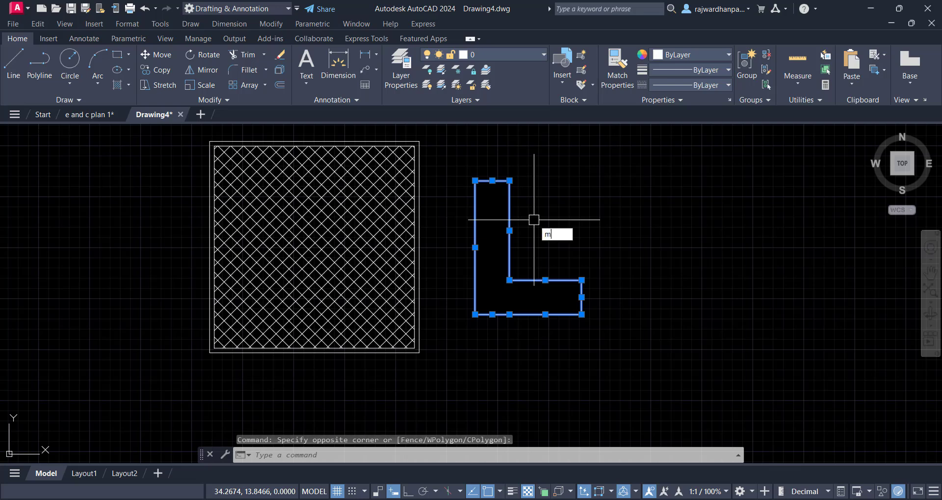
key("Return")
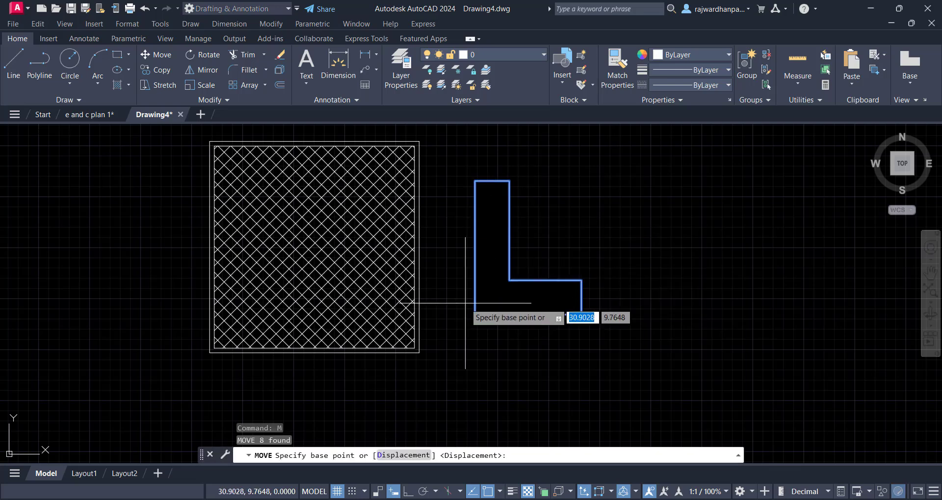
left_click(473, 312)
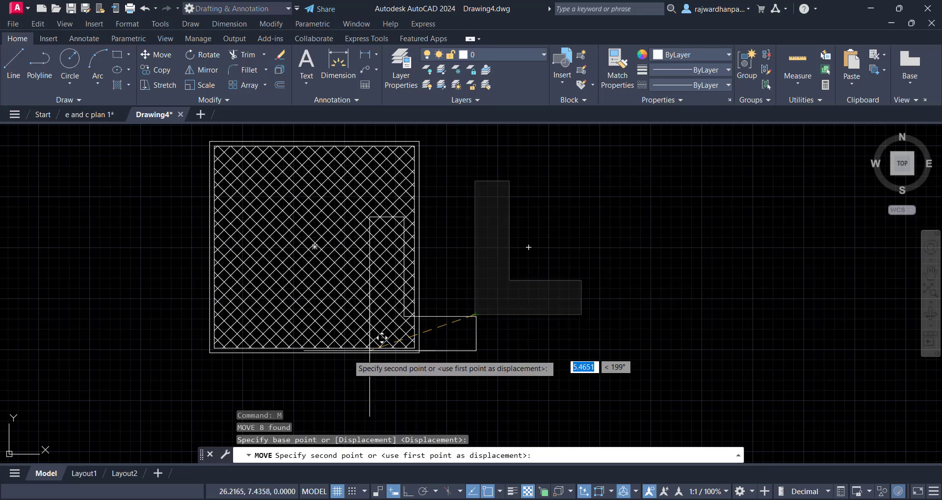
left_click(214, 347)
middle_click_drag(542, 334, 633, 332)
left_click(584, 270)
left_click(509, 304)
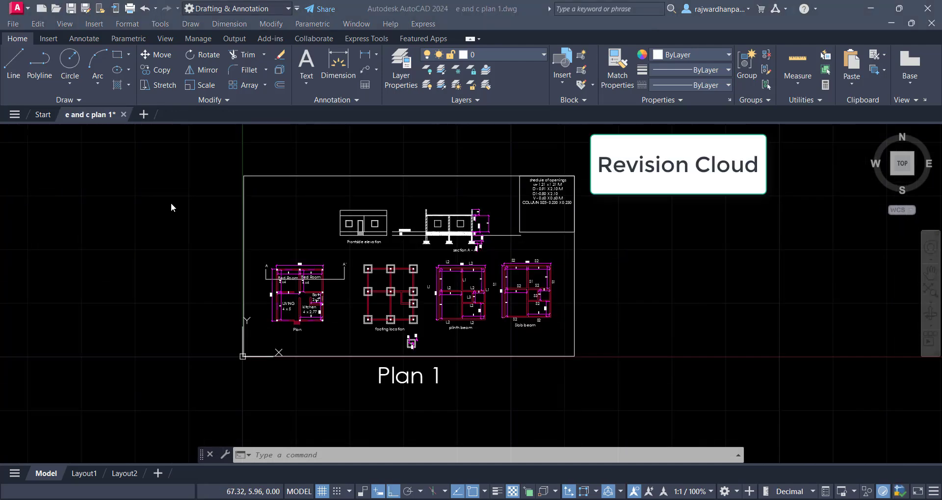
left_click(75, 98)
left_click(96, 131)
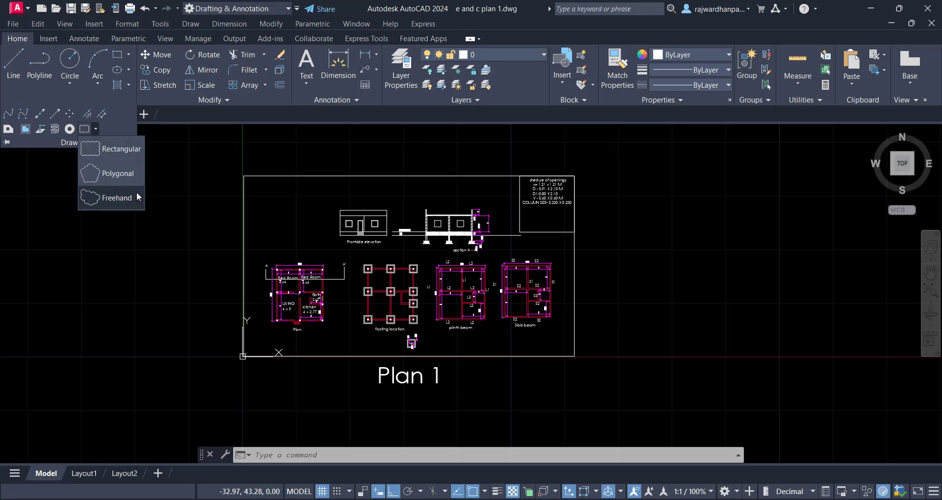
left_click(289, 217)
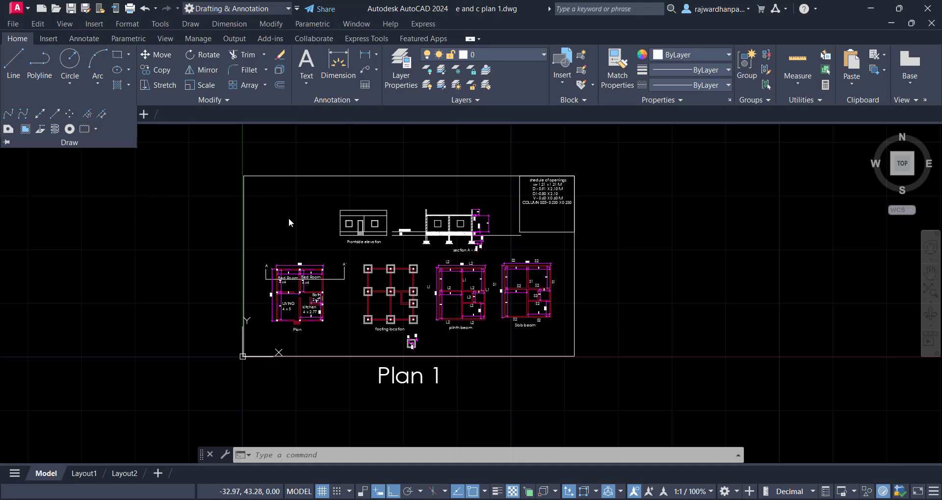
double_click(283, 238)
Draw a rectangular revision cloud around the upper-left footing of the footing location plan.
scroll(407, 314, "up", 3)
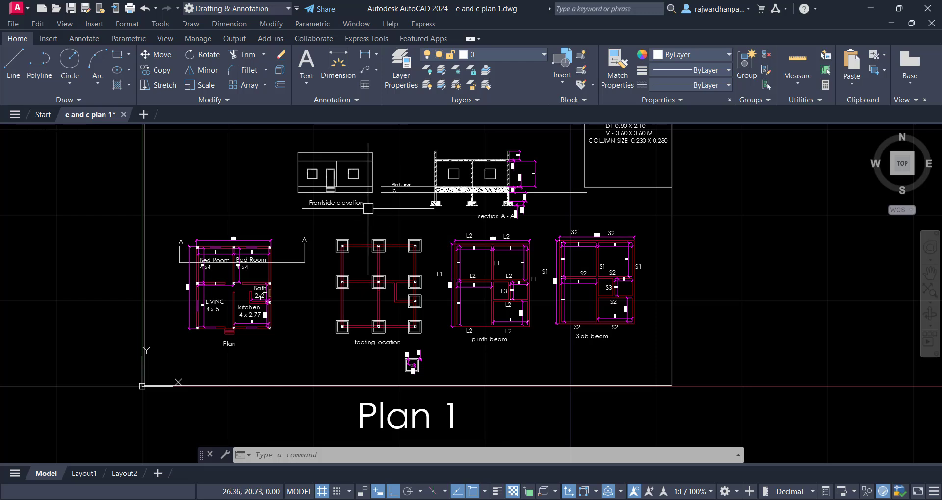
scroll(330, 268, "up", 6)
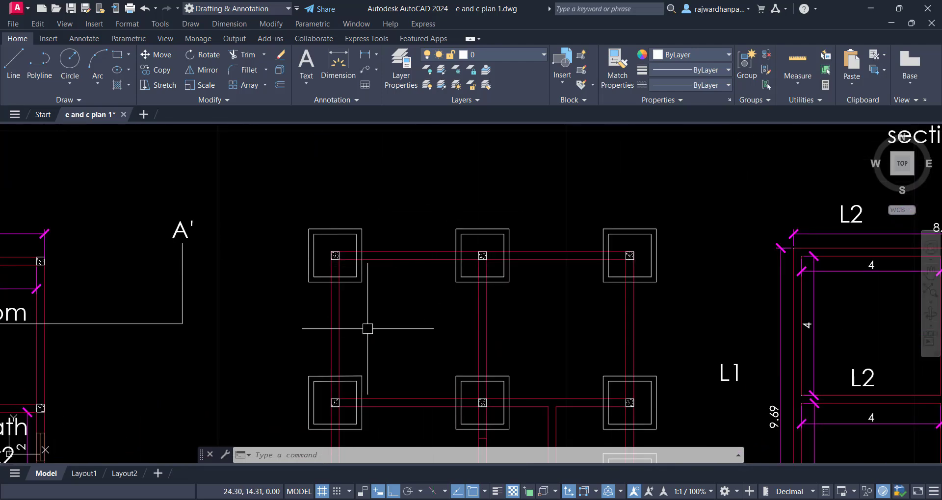
left_click(287, 196)
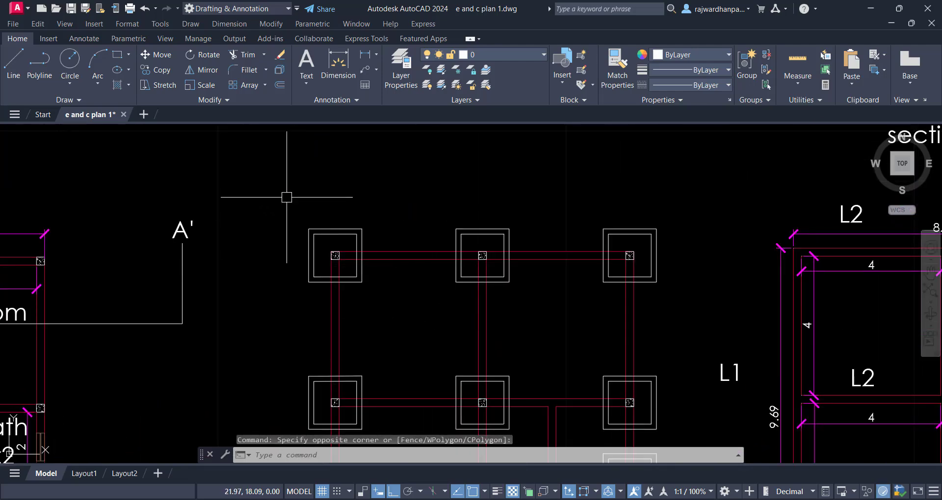
type("revc")
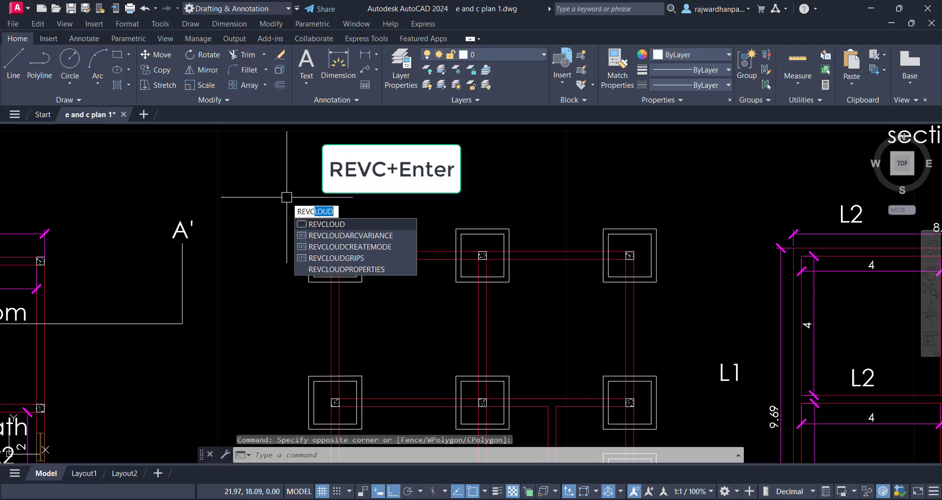
key("Return")
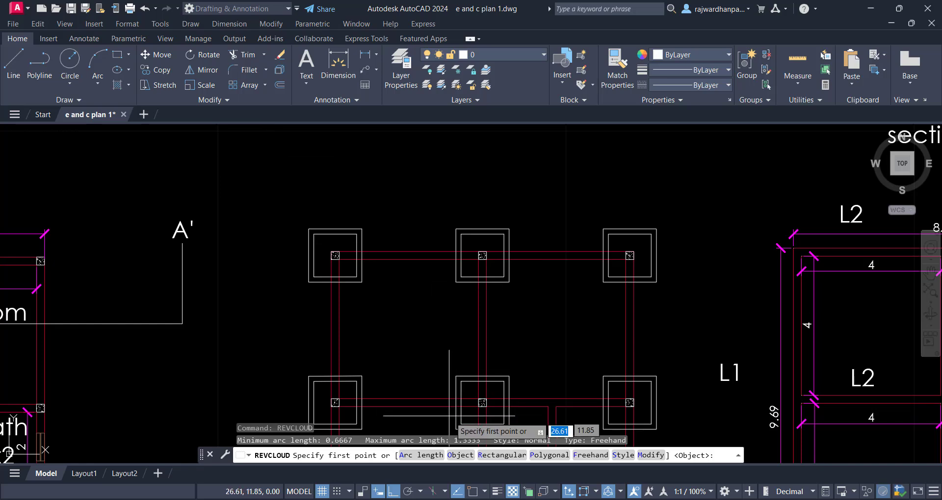
left_click(489, 455)
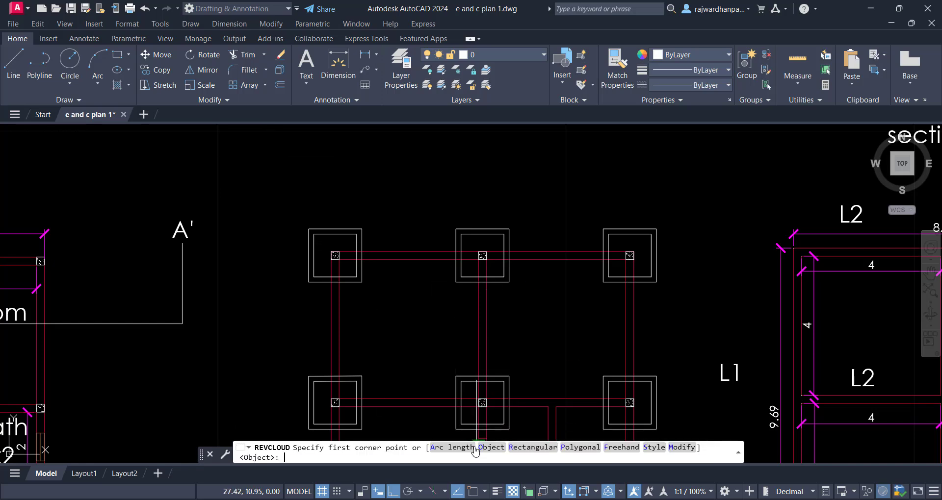
left_click(277, 216)
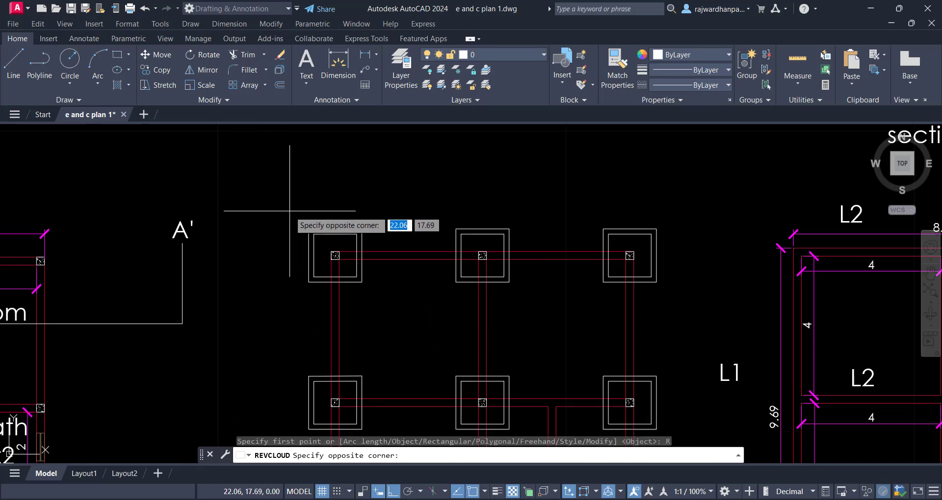
left_click(392, 313)
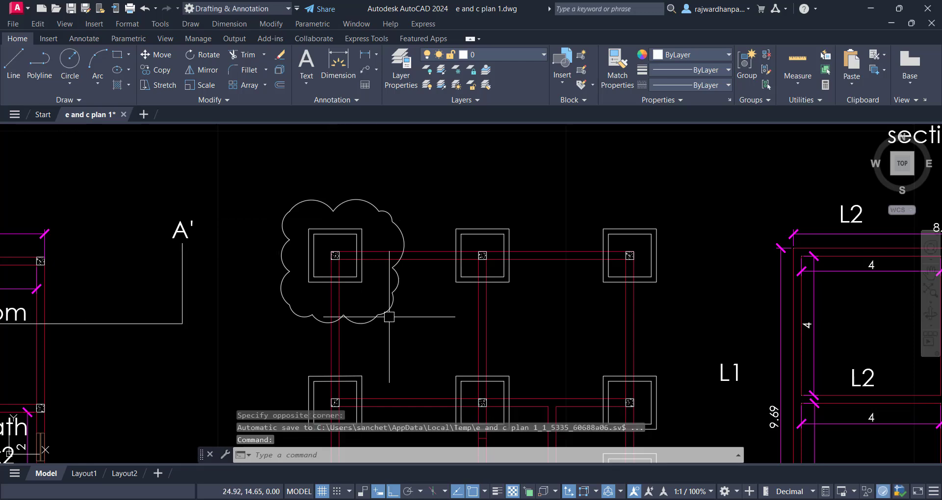
middle_click_drag(360, 291, 329, 298)
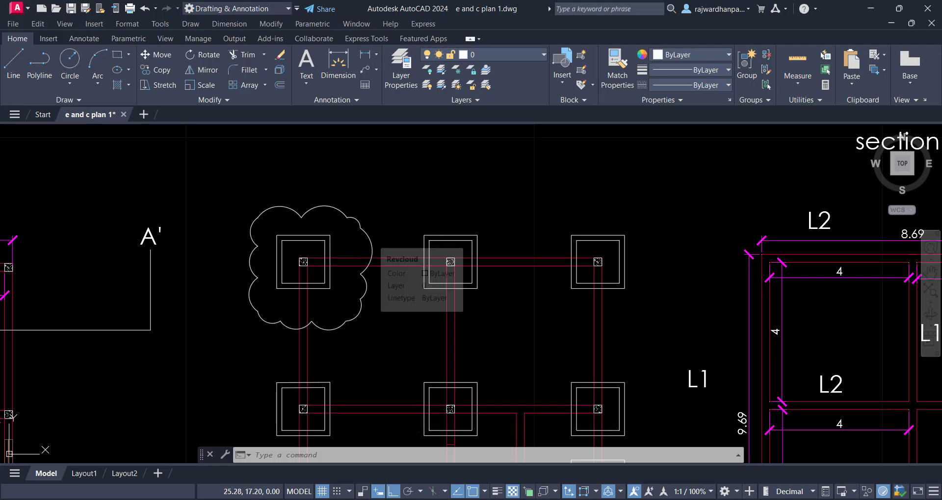
Erase the revision cloud and draw a rectangular one with an approximate arc length of 1.5 around the same upper-left footing.
left_click(370, 235)
key("Delete")
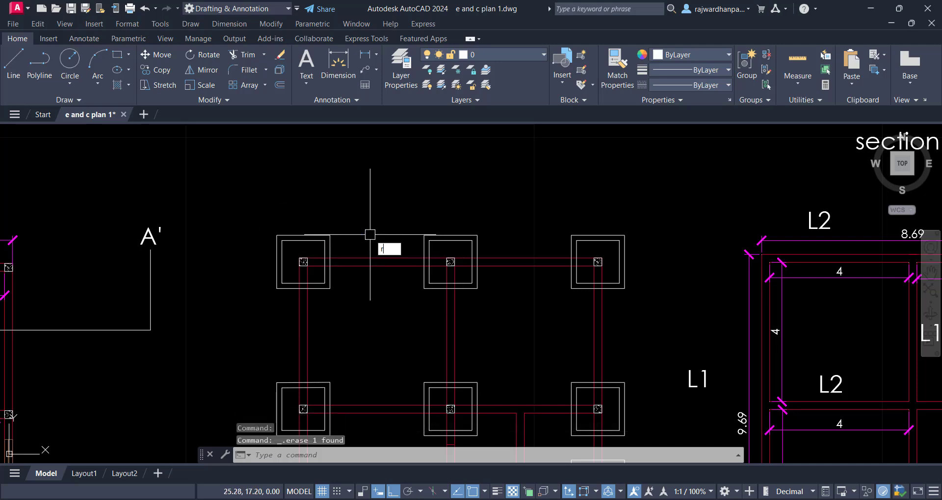
type("rev")
key("Return")
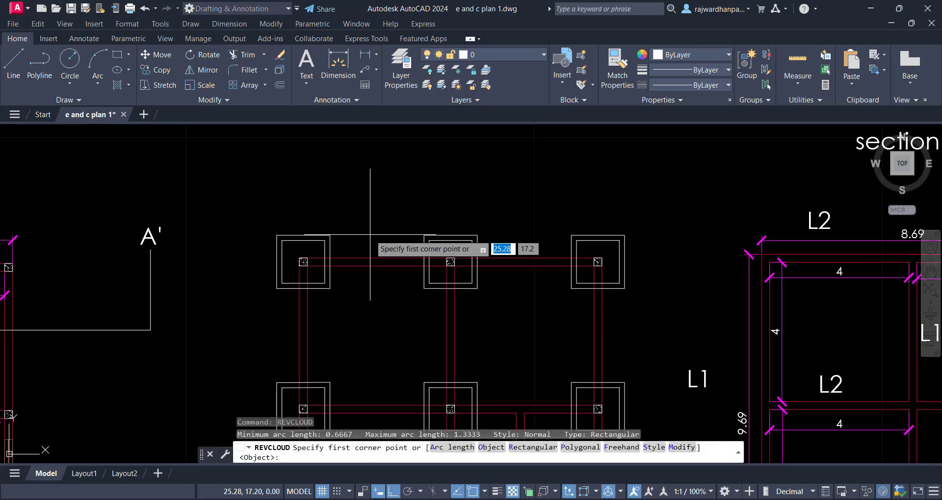
type("a")
key("Return")
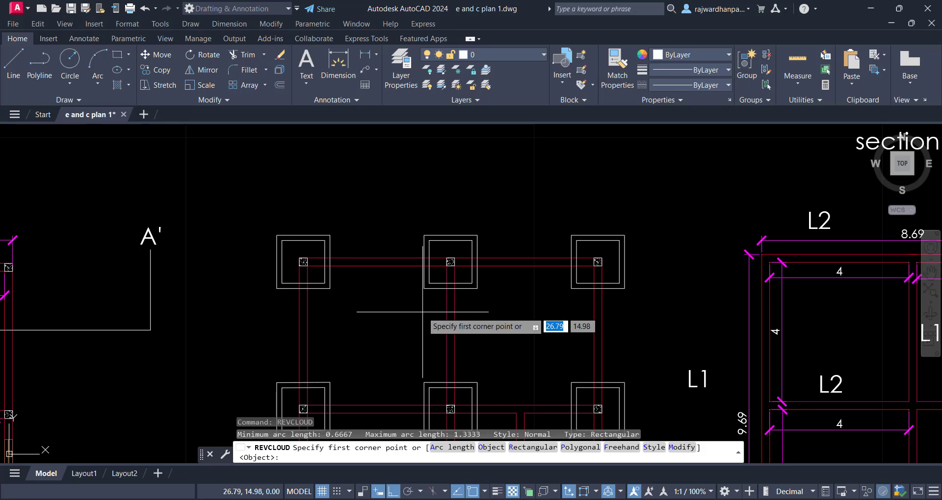
key("Return")
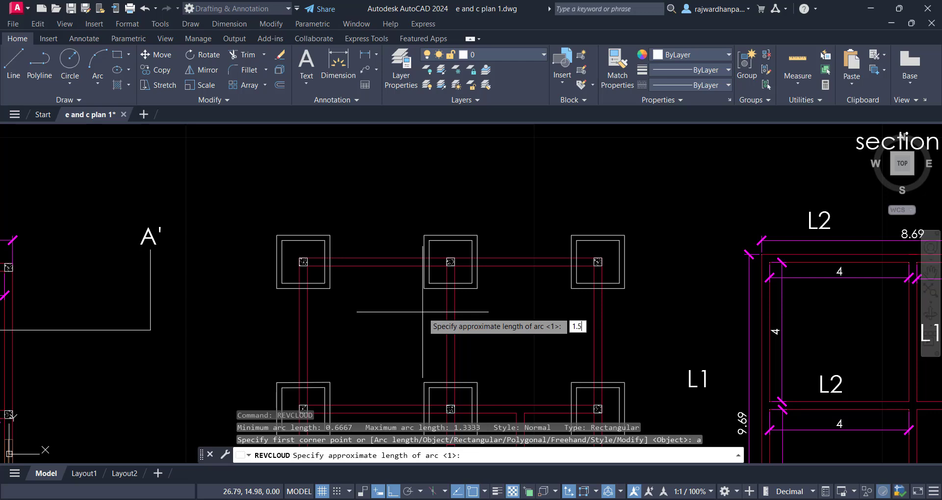
key("Return")
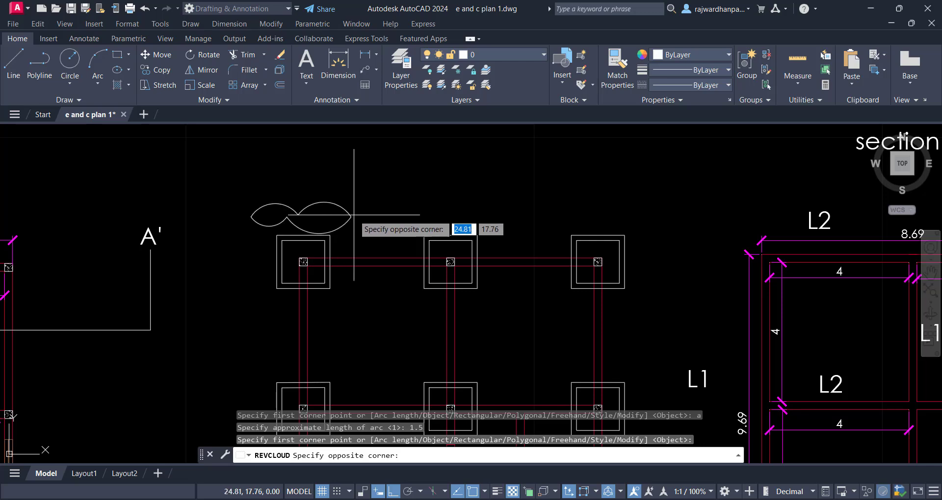
left_click(383, 341)
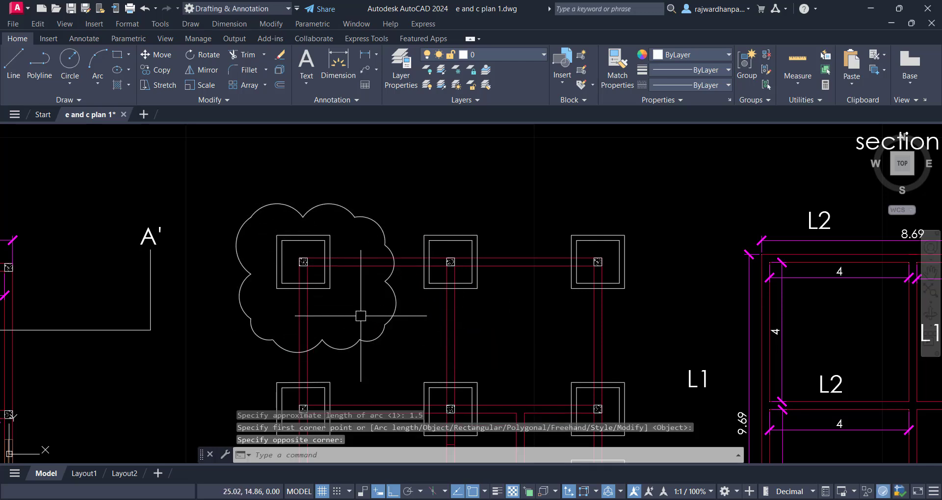
Erase the revision cloud with the 1.5 arc length from the upper-left footing.
left_click(398, 348)
left_click(367, 320)
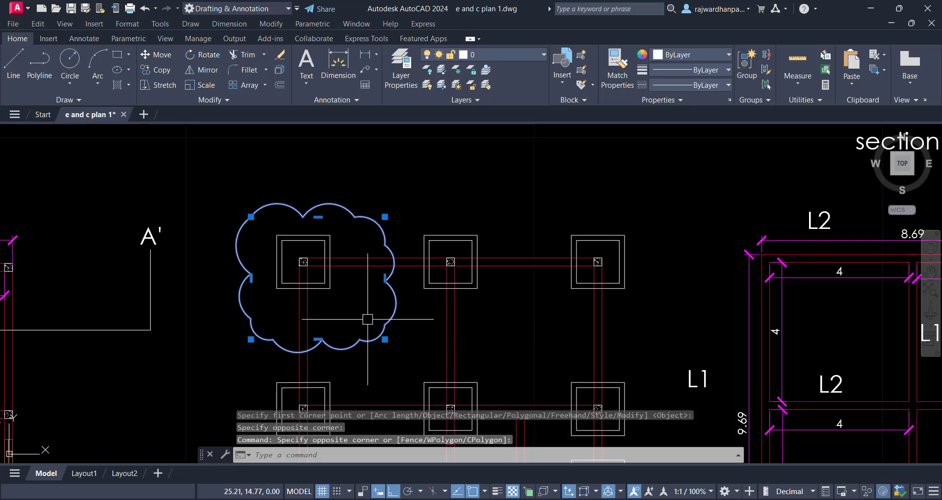
key("Delete")
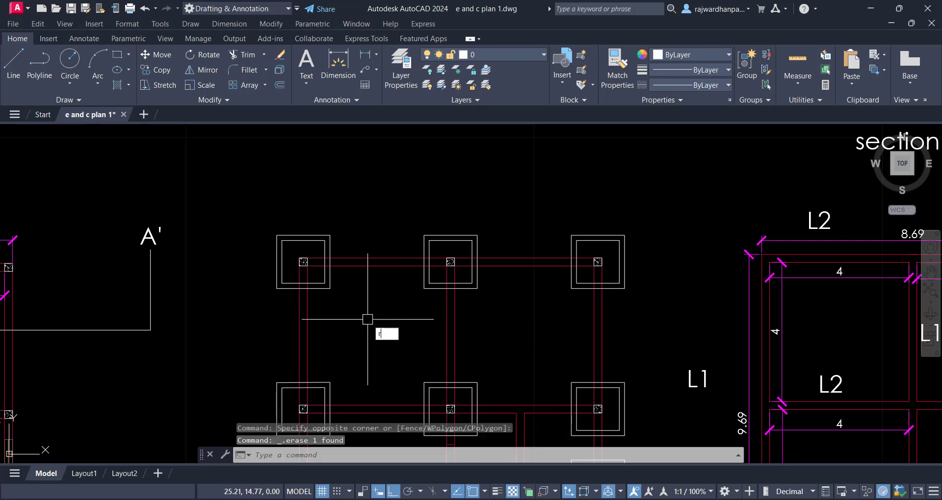
type("rev")
key("Return")
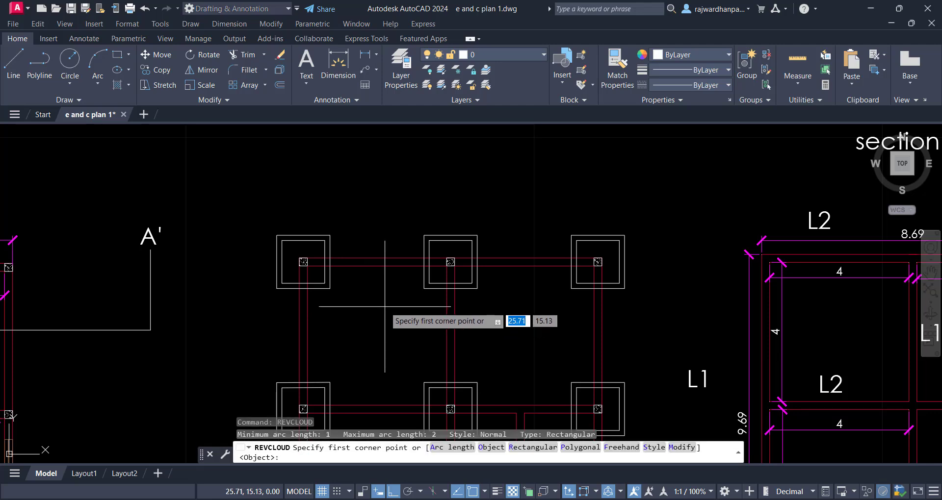
key("Escape")
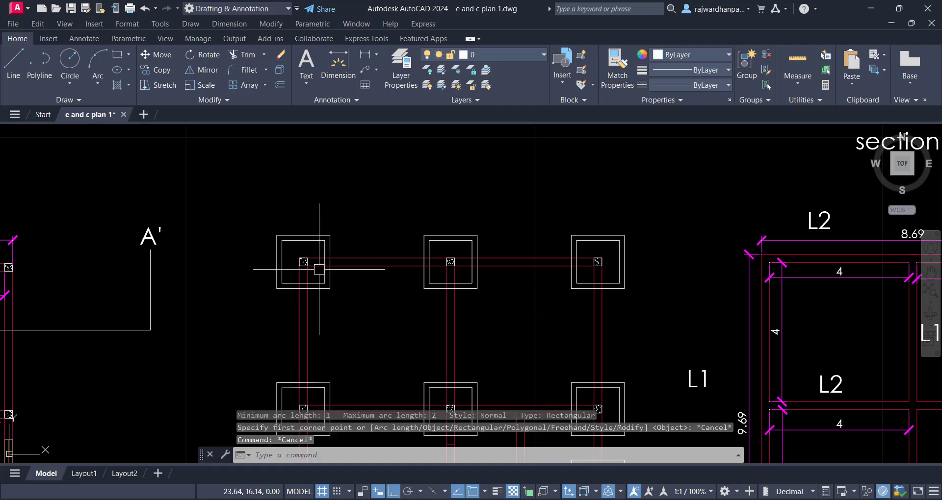
Draw a circle with a radius of about 2.3 around the upper-left footing, centred on its column.
left_click(70, 74)
left_click(303, 261)
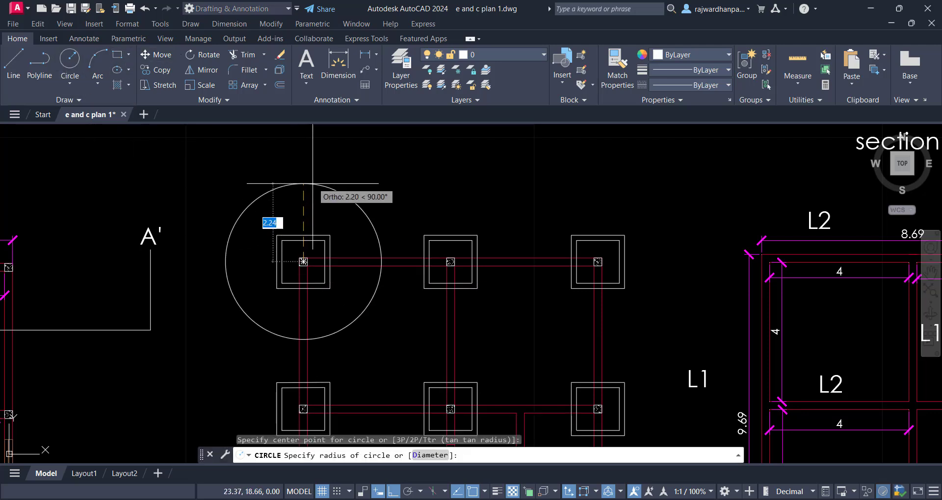
left_click(313, 181)
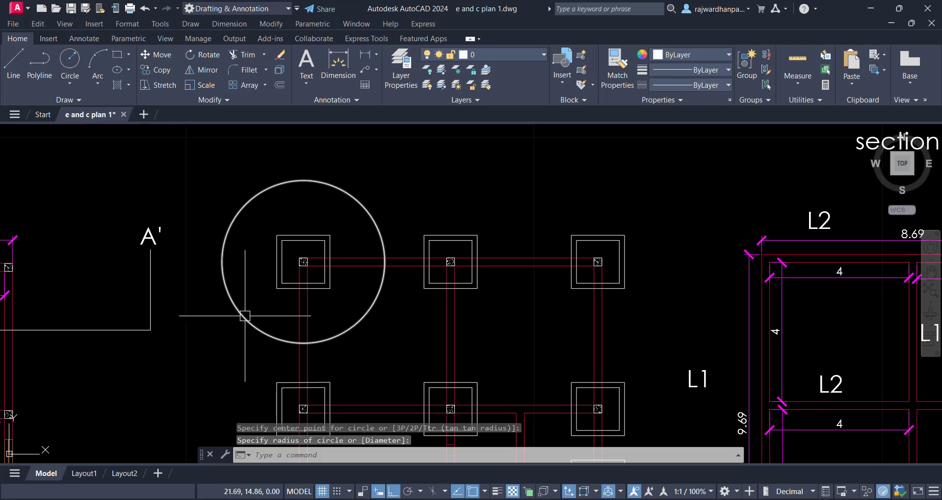
left_click(237, 260)
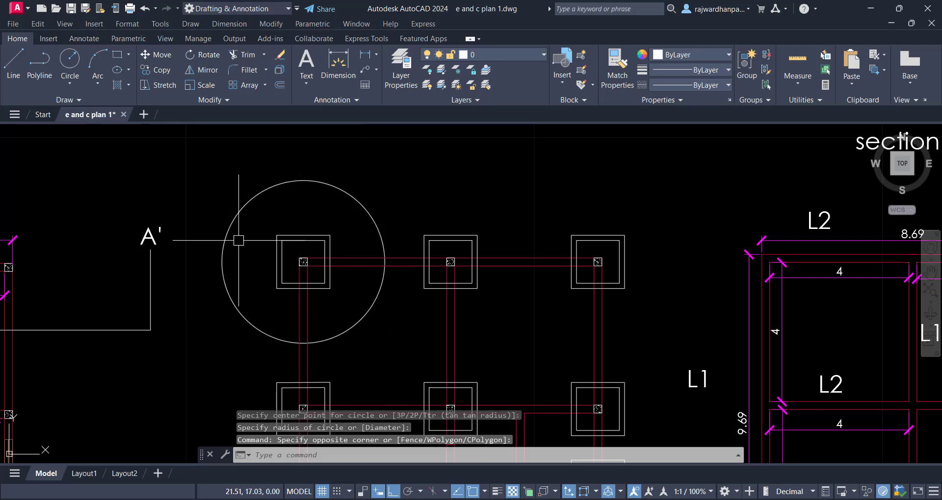
key("Escape")
key("Escape")
Convert the circle into a revision cloud with the Object option and reversed arc direction, and undo the conversion.
left_click(238, 241)
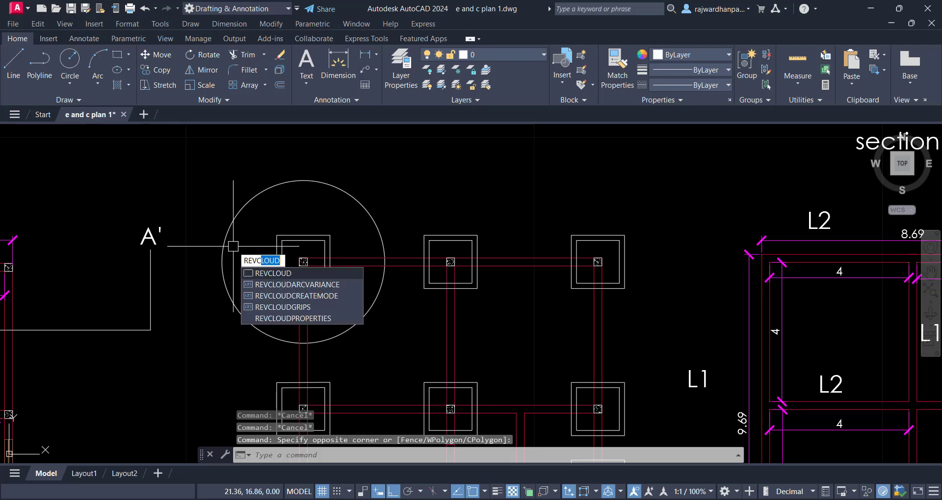
key("Return")
type("o")
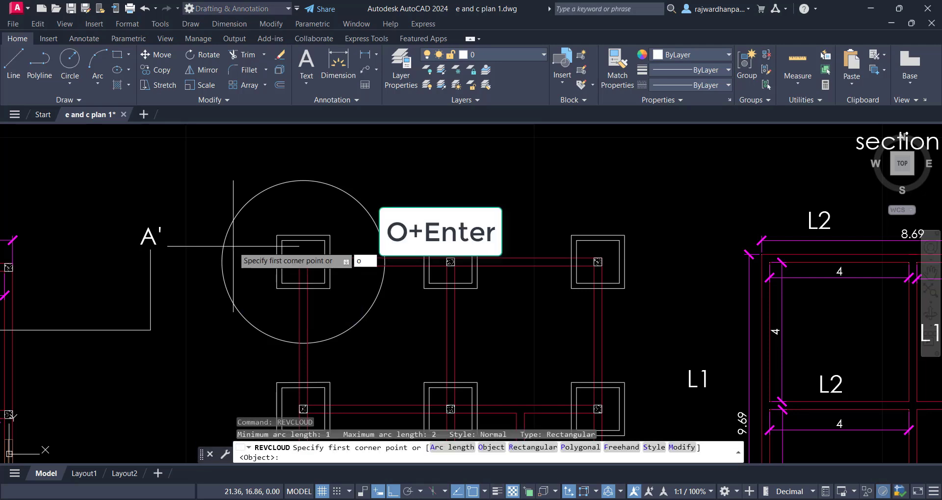
key("Return")
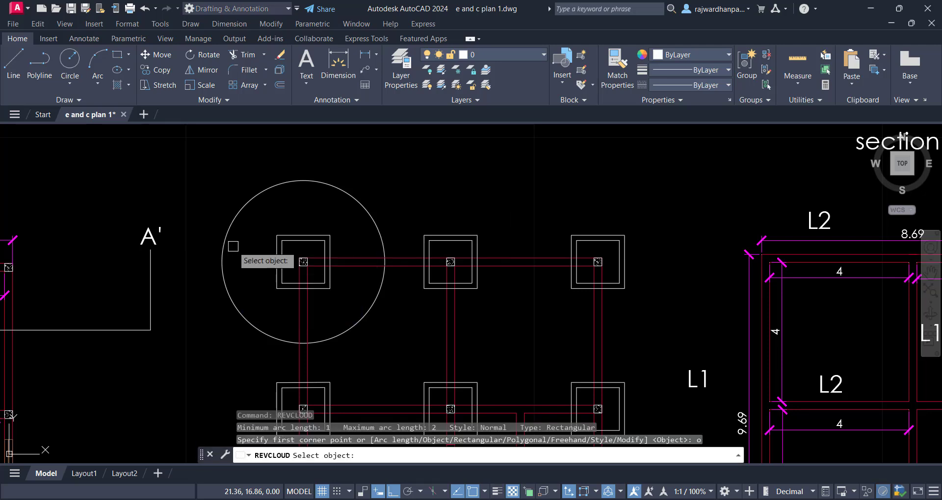
left_click(269, 189)
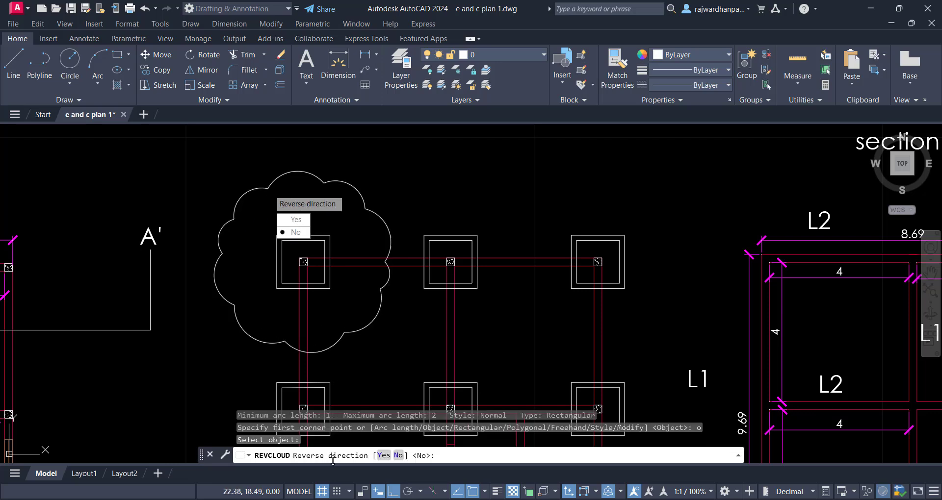
left_click(301, 221)
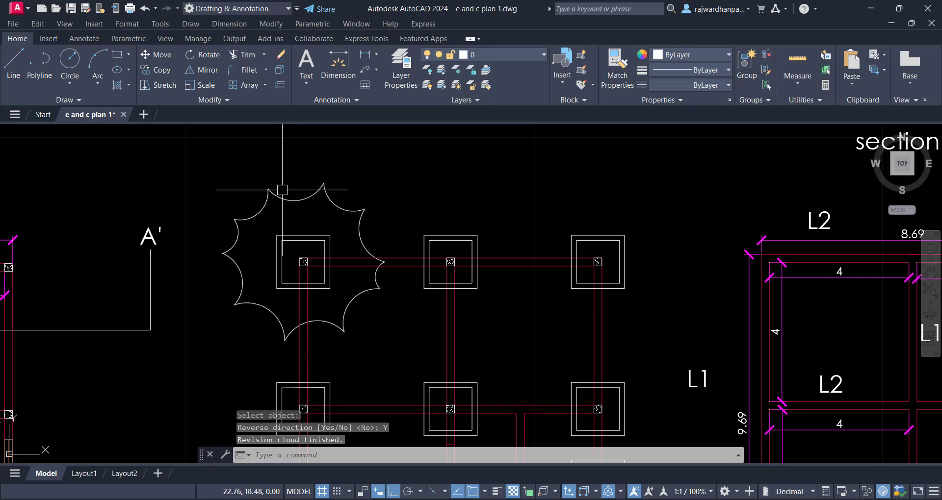
key("ctrl+z")
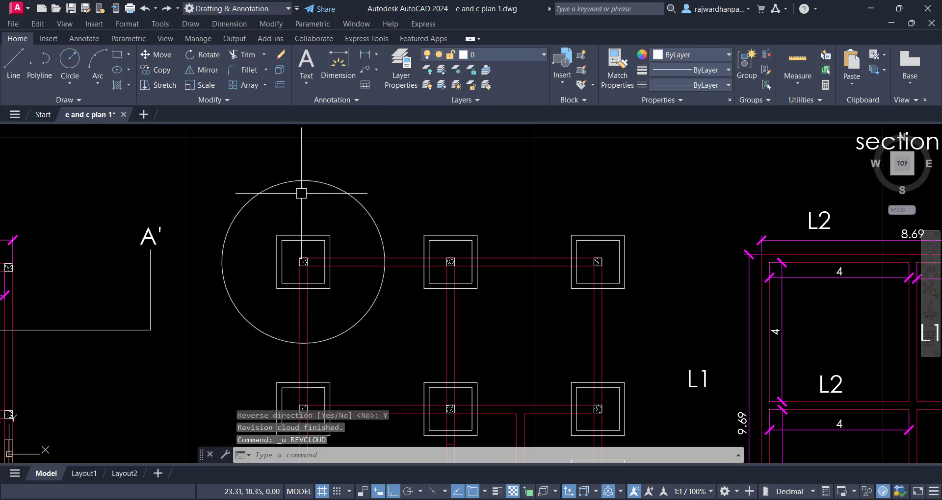
Convert the circle around the upper-left footing into a revision cloud with the Object option, without reversing the arc direction.
type("revc")
key("Return")
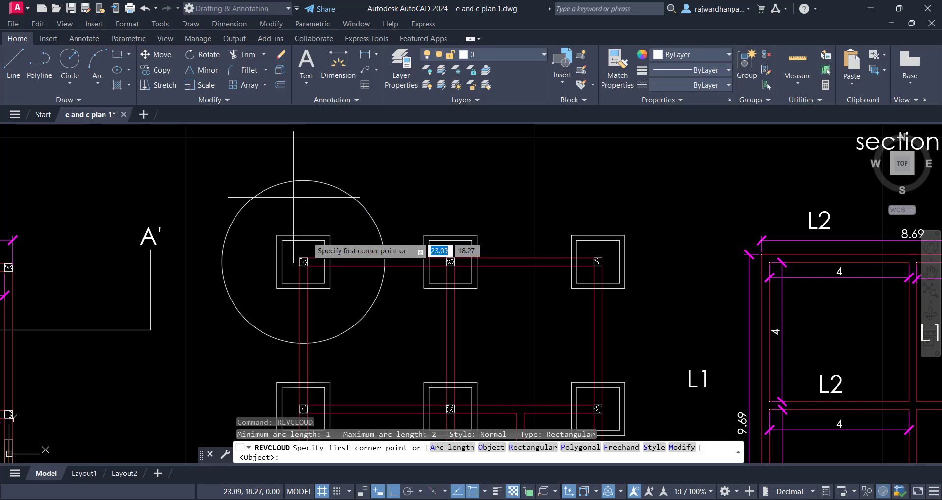
type("o")
key("Return")
left_click(343, 195)
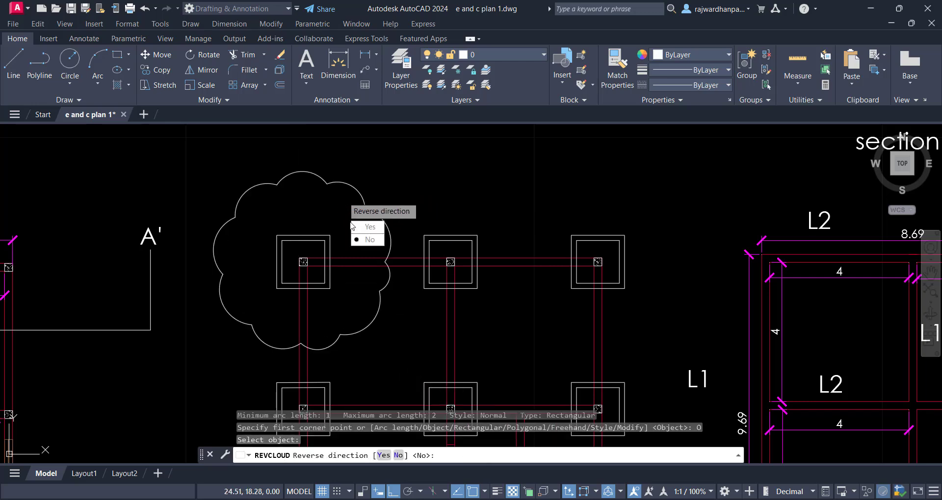
left_click(369, 240)
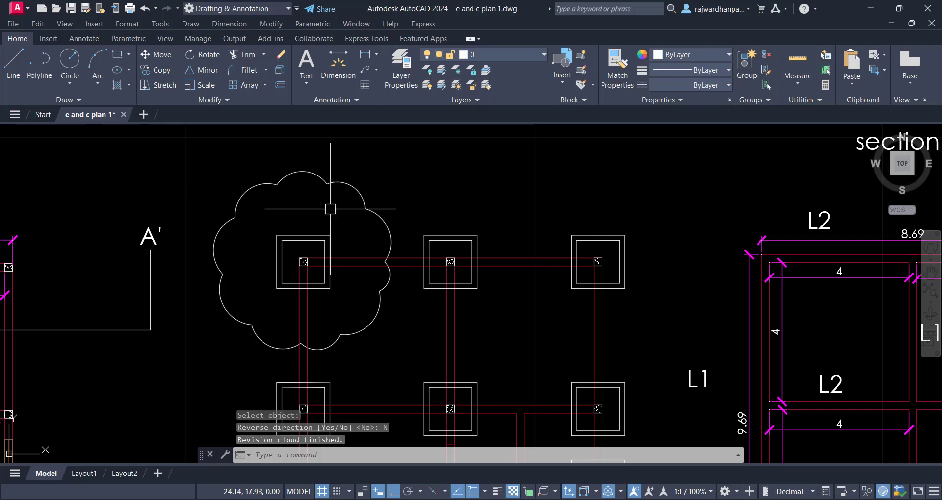
Erase the revision cloud made from the circle around the upper-left footing.
middle_click_drag(406, 231, 441, 221)
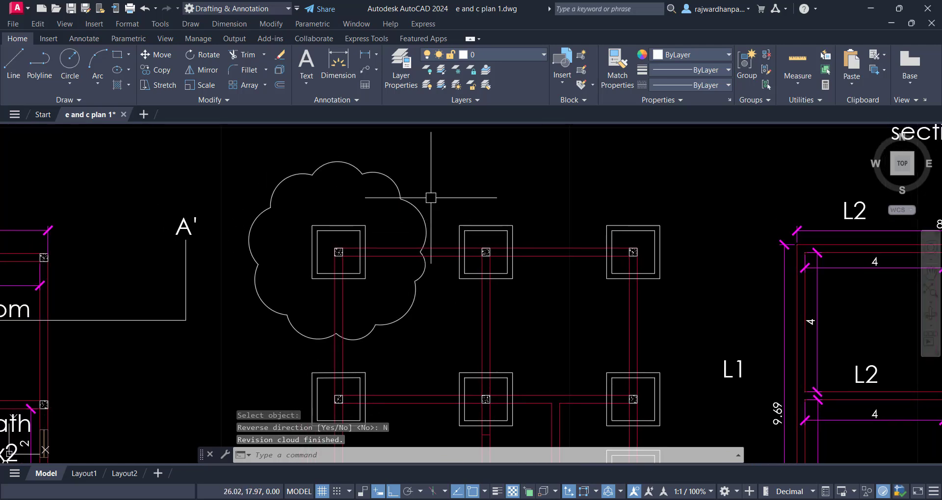
left_click(431, 195)
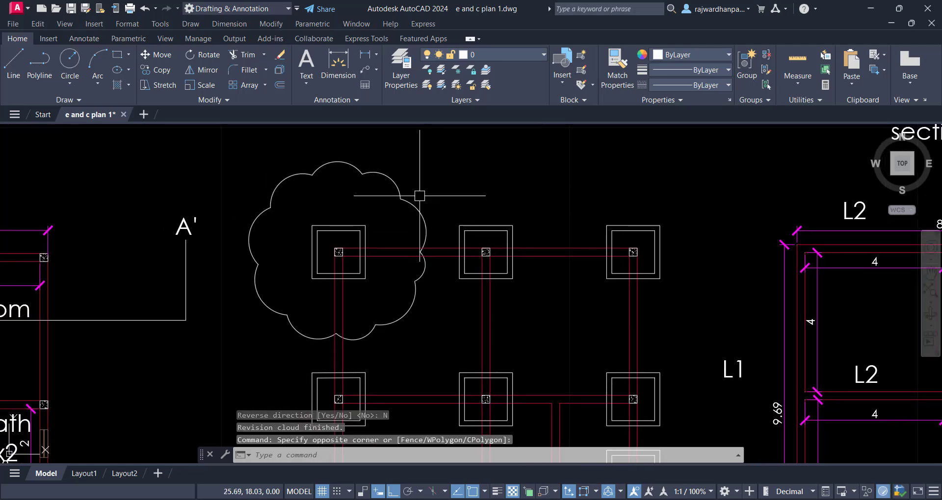
left_click(409, 202)
key("Delete")
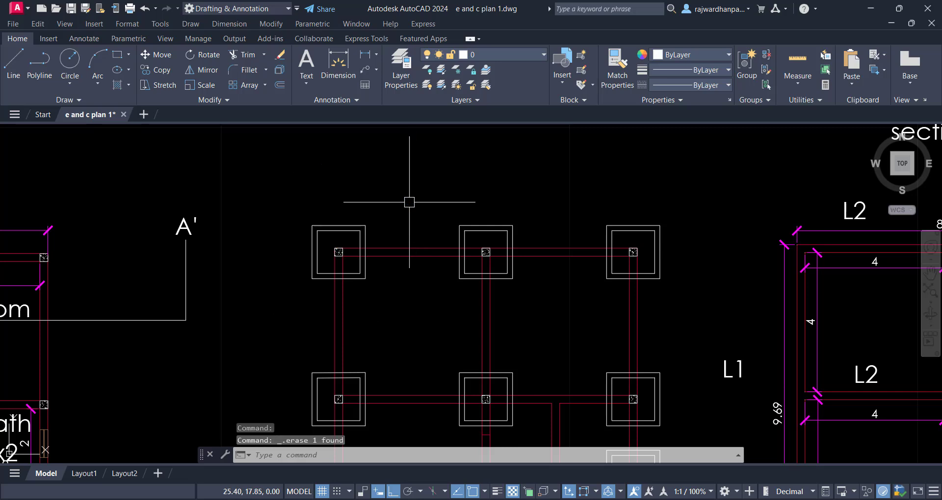
Draw a closed polygonal revision cloud around the upper-left footing of the plan.
left_click(349, 185)
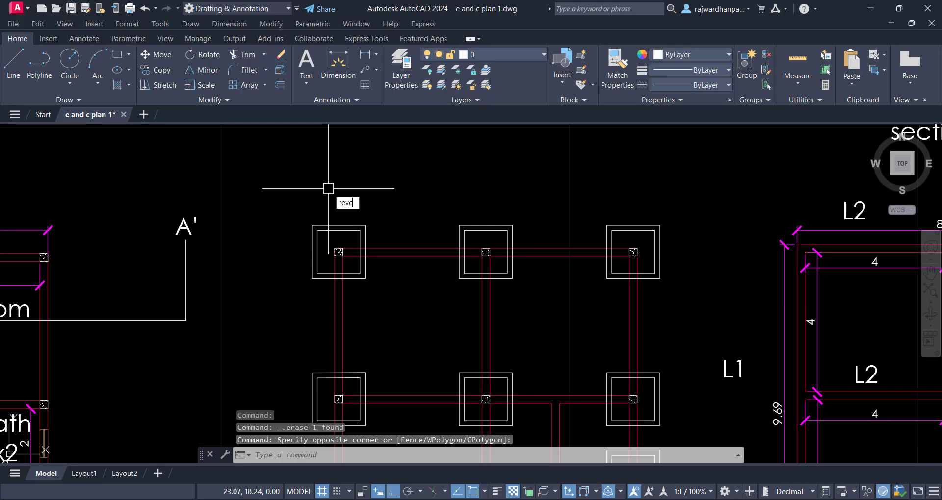
key("Return")
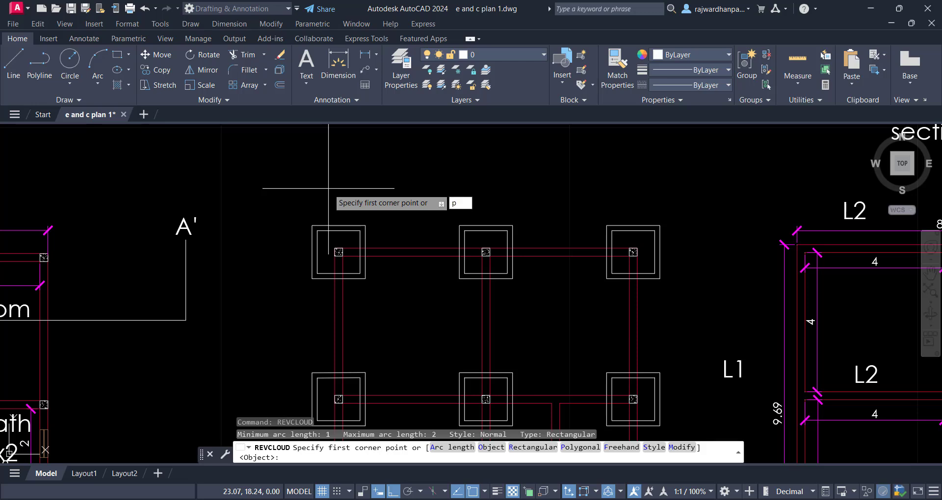
type("p")
key("Return")
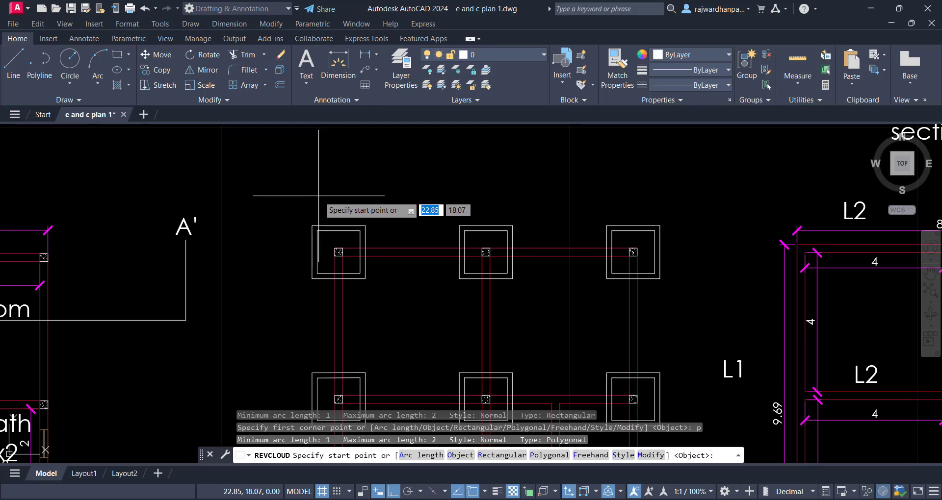
left_click(273, 235)
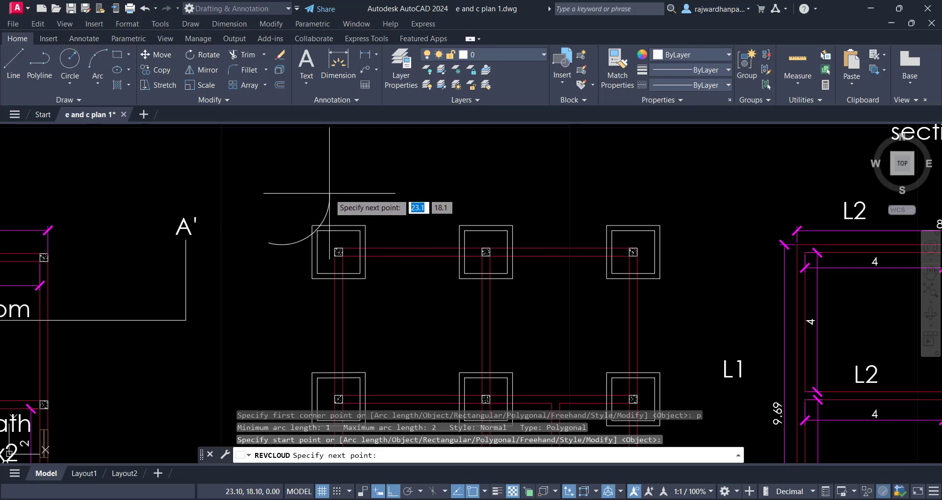
left_click(284, 204)
left_click(400, 241)
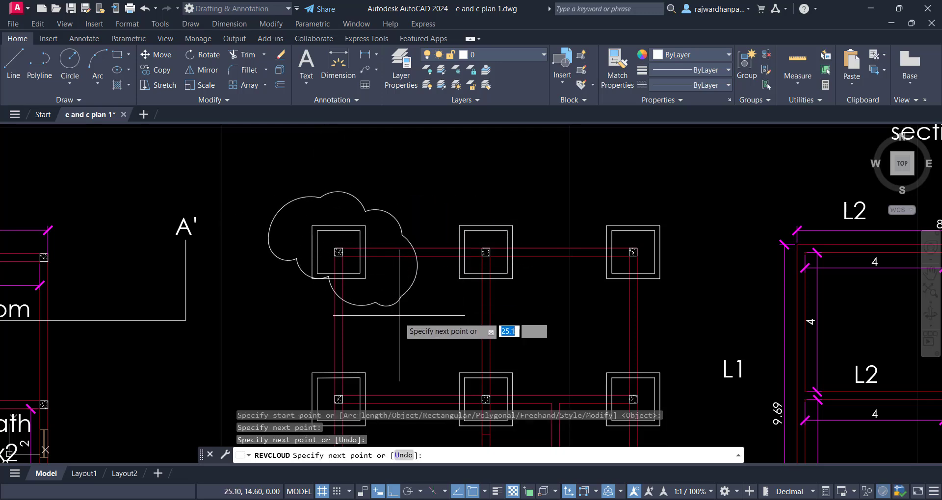
left_click(397, 317)
left_click(314, 339)
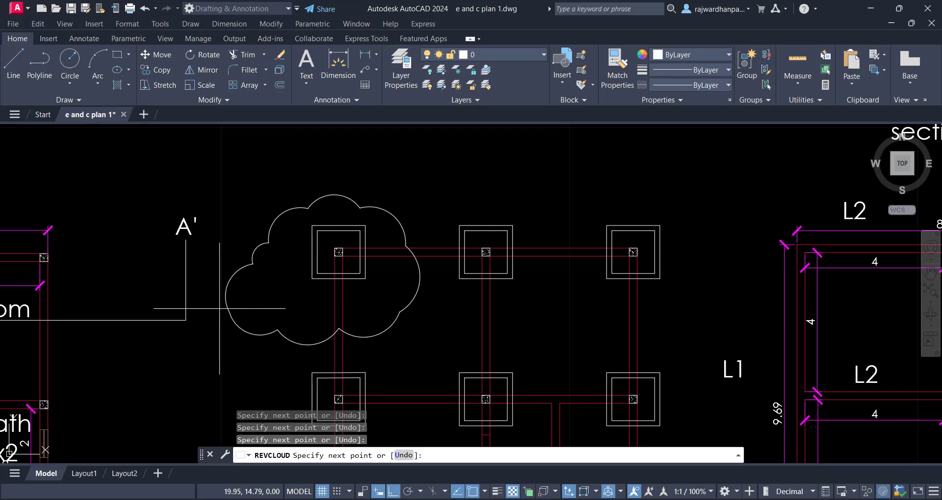
left_click(239, 273)
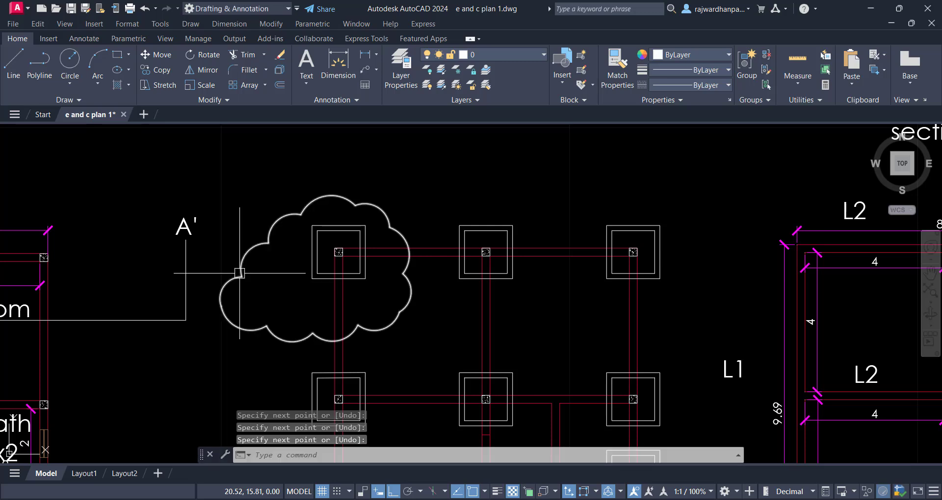
Erase the polygonal revision cloud and draw a freehand one around the same upper-left footing.
left_click(247, 247)
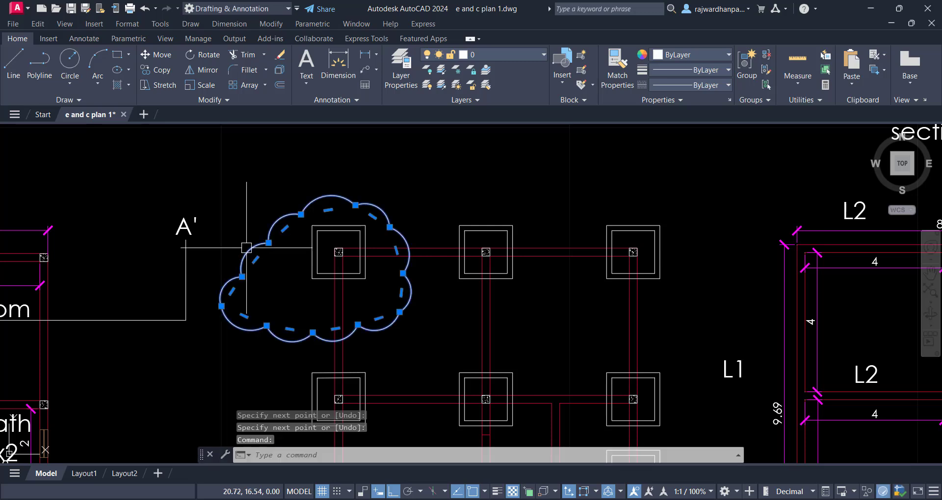
key("Delete")
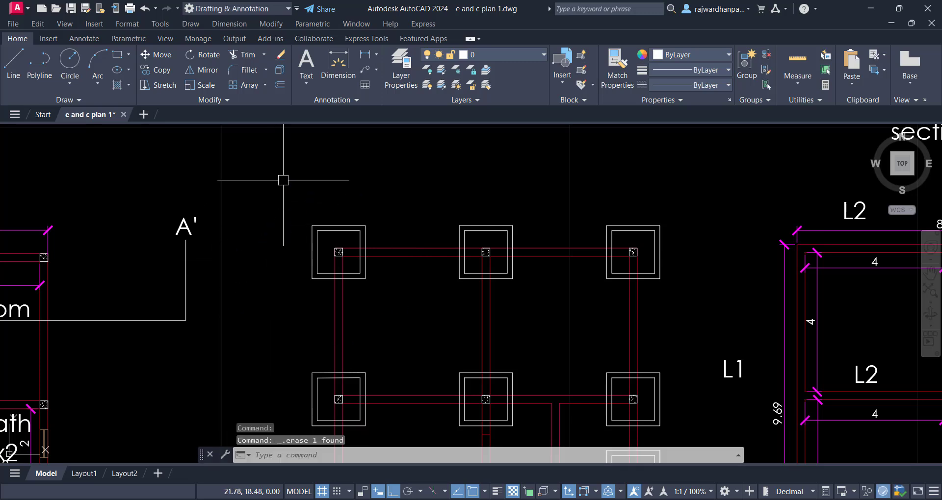
left_click(261, 203)
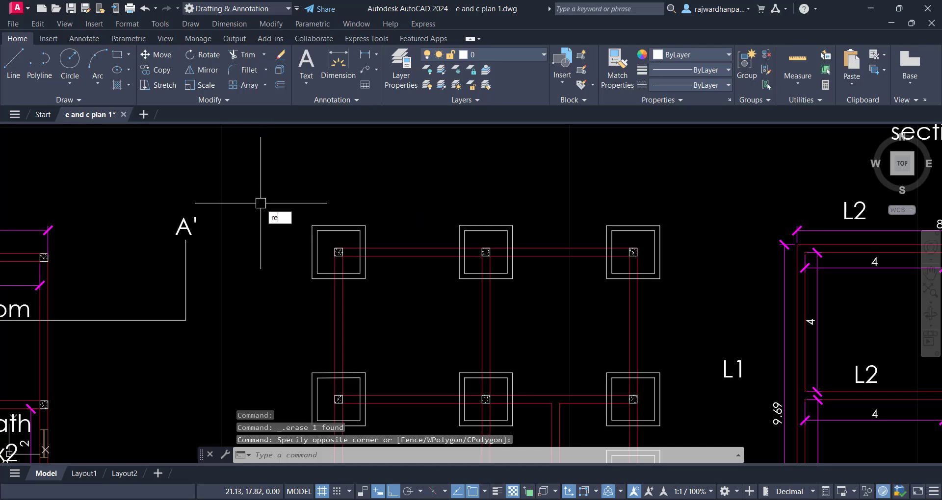
key("Return")
type("f")
key("Return")
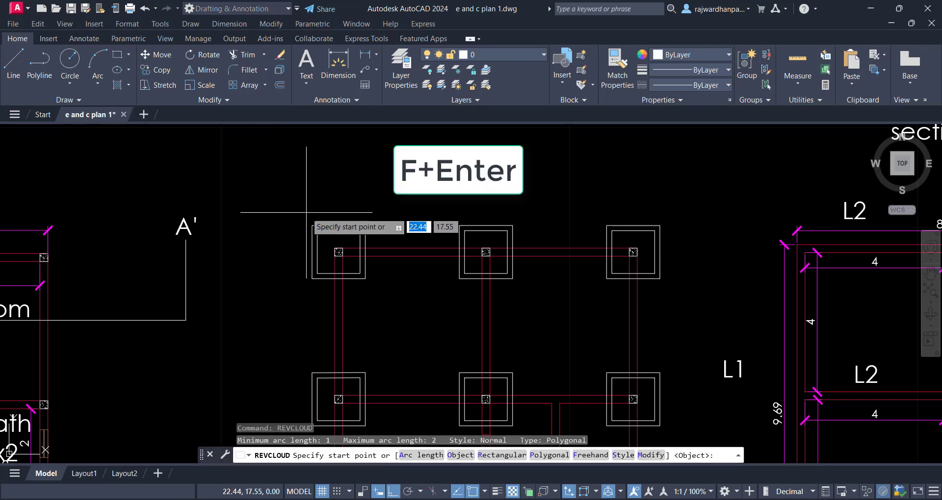
key("Return")
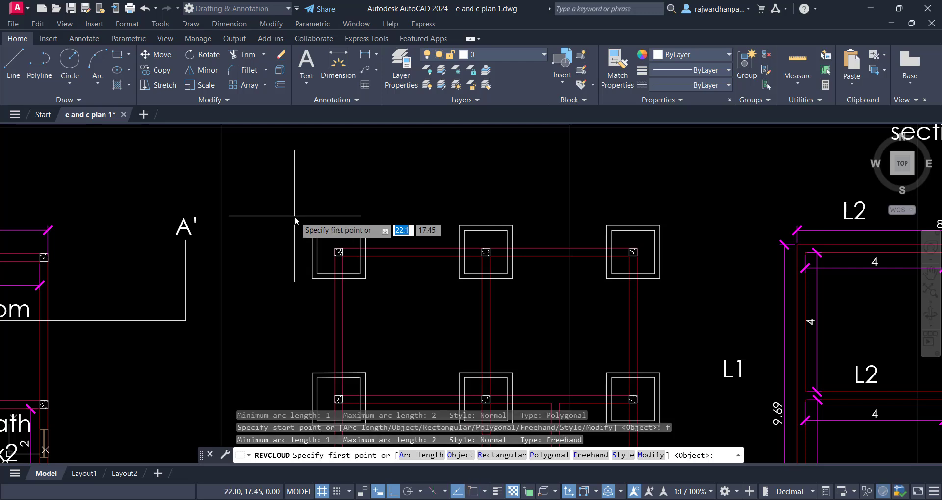
left_click(260, 233)
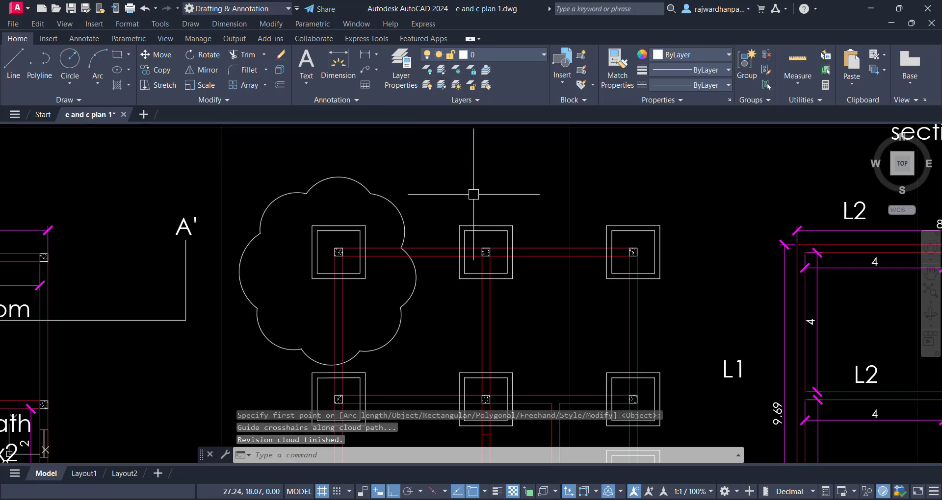
Erase the freehand revision cloud from the upper-left footing.
left_click(405, 186)
left_click(373, 200)
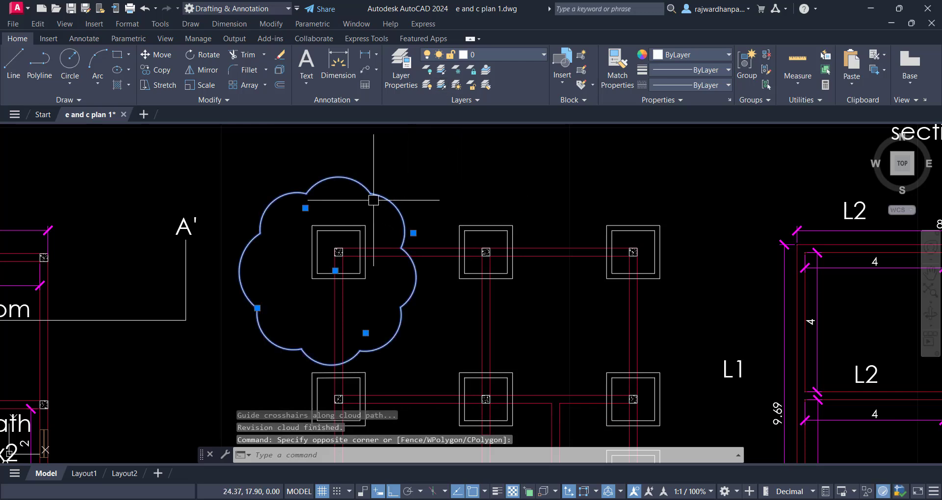
key("Delete")
left_click(374, 200)
left_click(328, 184)
key("Escape")
key("Escape")
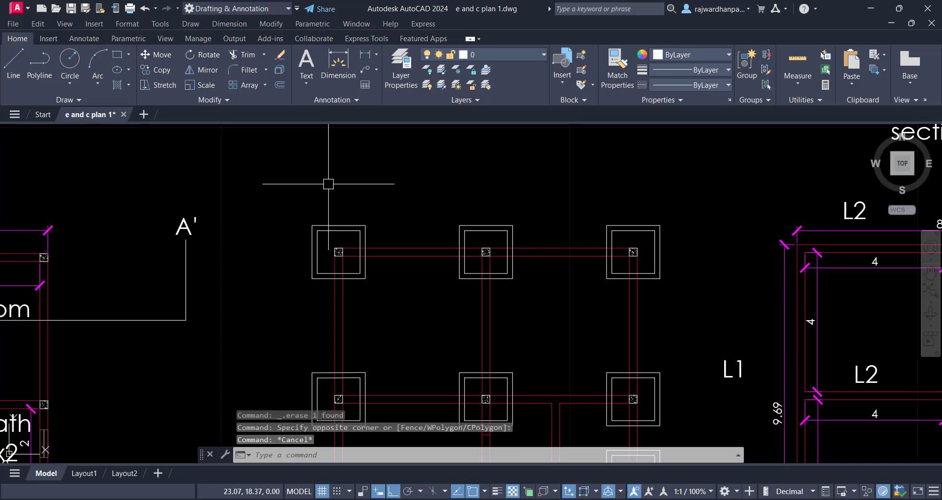
Draw a closed freehand revision cloud in Calligraphy style around the upper-left footing.
type("revc")
key("Return")
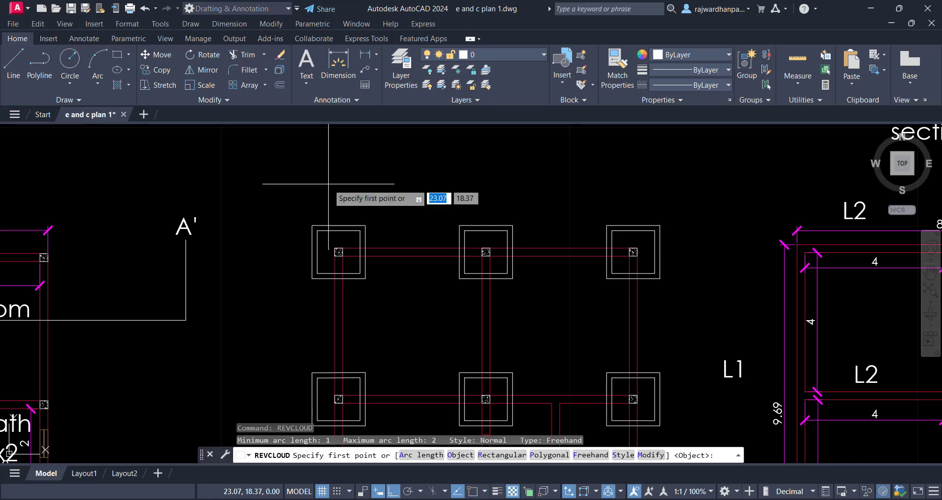
type("s")
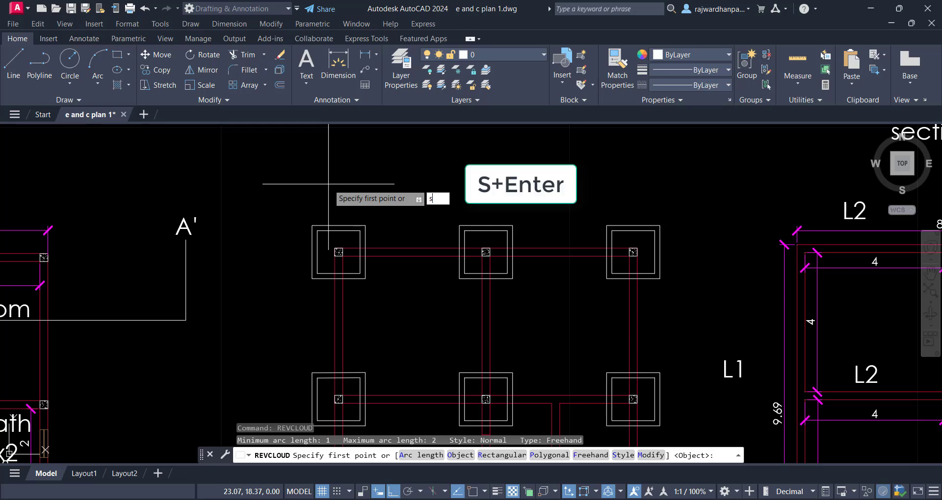
key("Return")
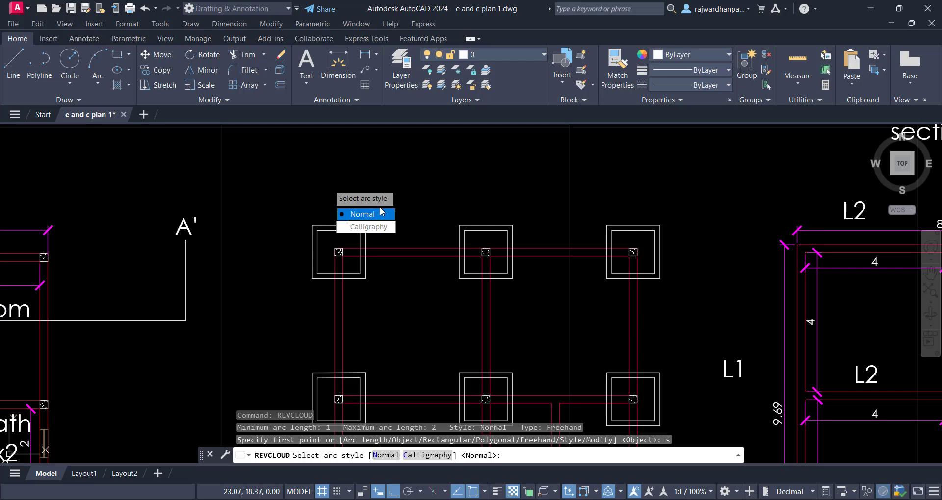
left_click(388, 232)
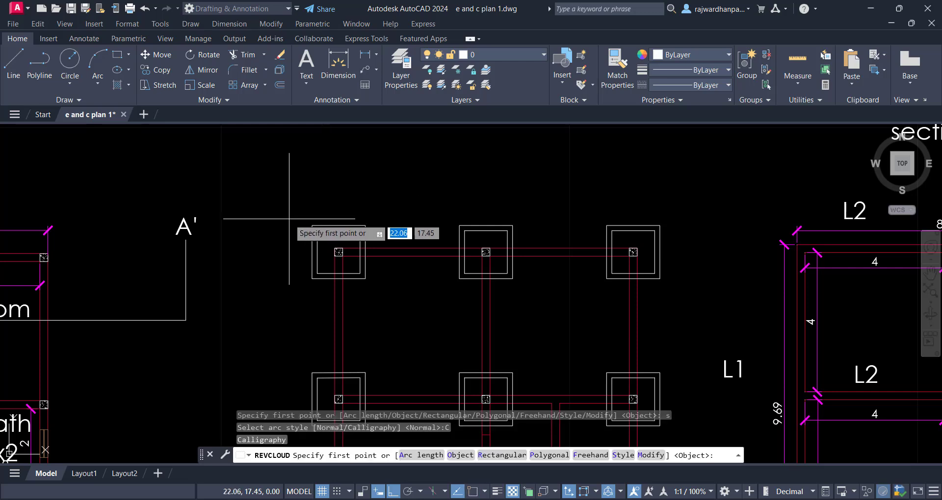
left_click(273, 225)
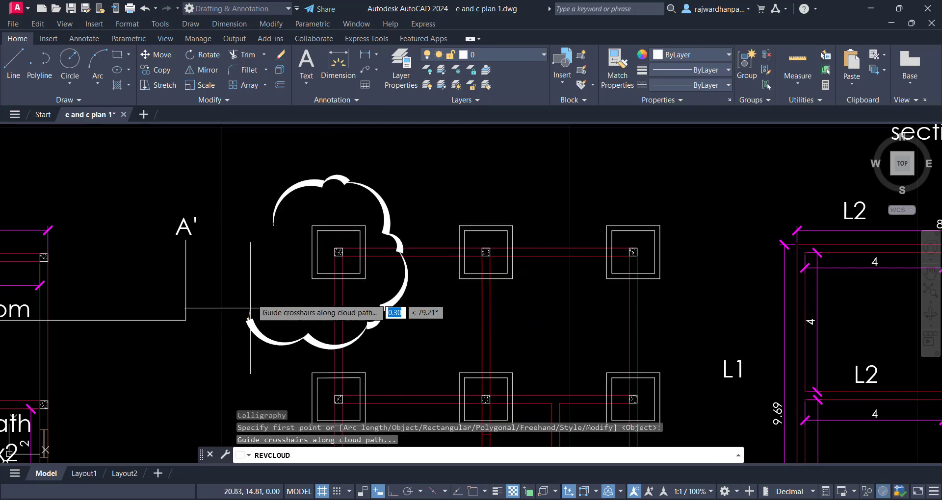
left_click(250, 251)
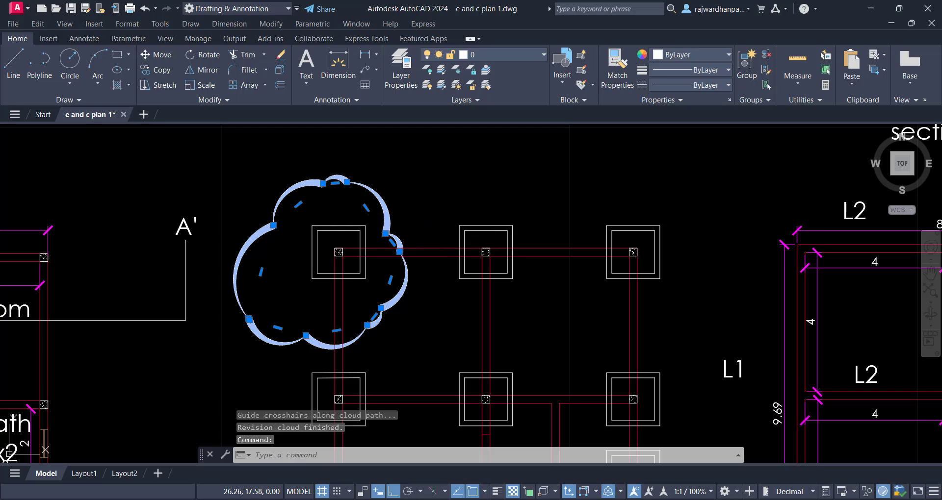
key("Escape")
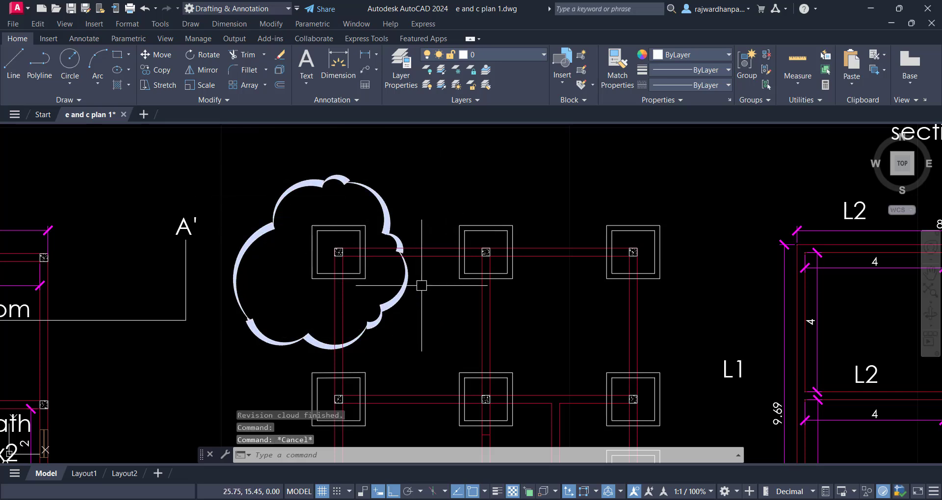
Erase the calligraphy-style revision cloud around the upper-left footing.
scroll(307, 342, "up", 3)
mouse_move(429, 330)
middle_mouse_down()
mouse_move(428, 374)
mouse_move(439, 374)
middle_mouse_up()
left_click(485, 330)
left_click(447, 288)
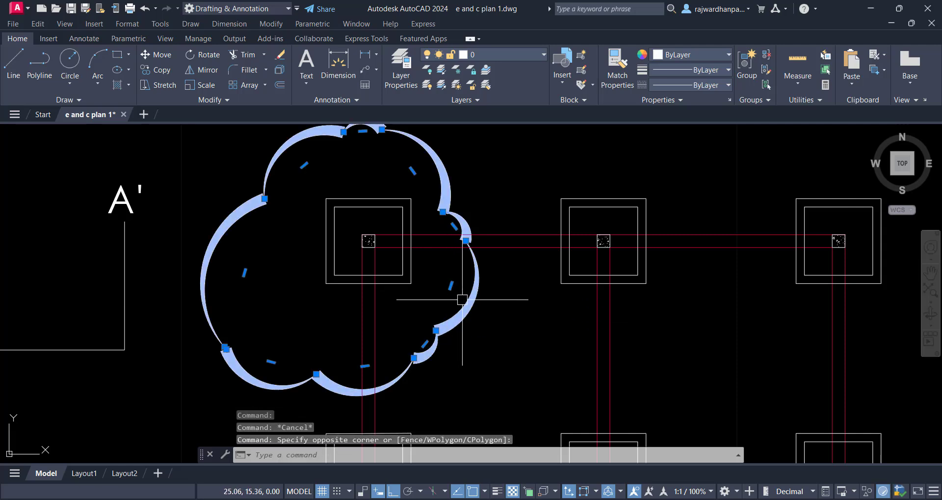
key("Delete")
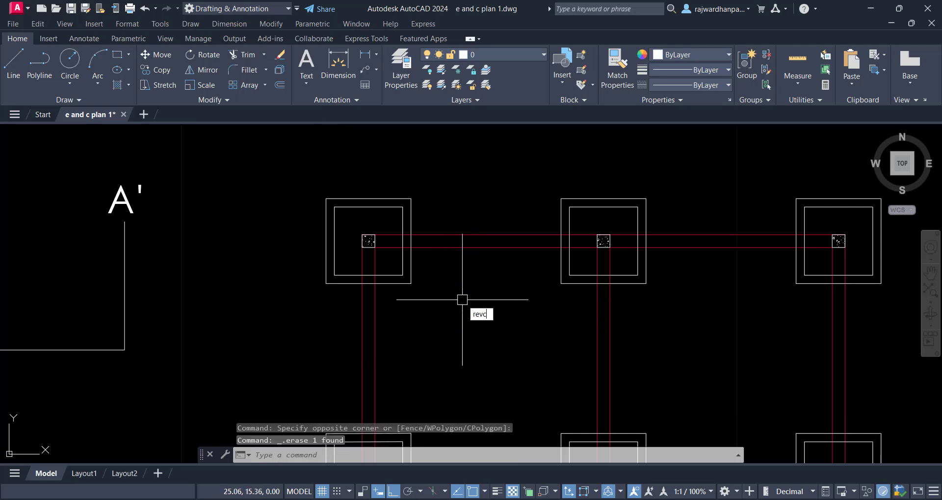
Set the revision cloud arc style back to Normal and draw a closed freehand cloud around the upper-left footing.
type("revc")
key("Return")
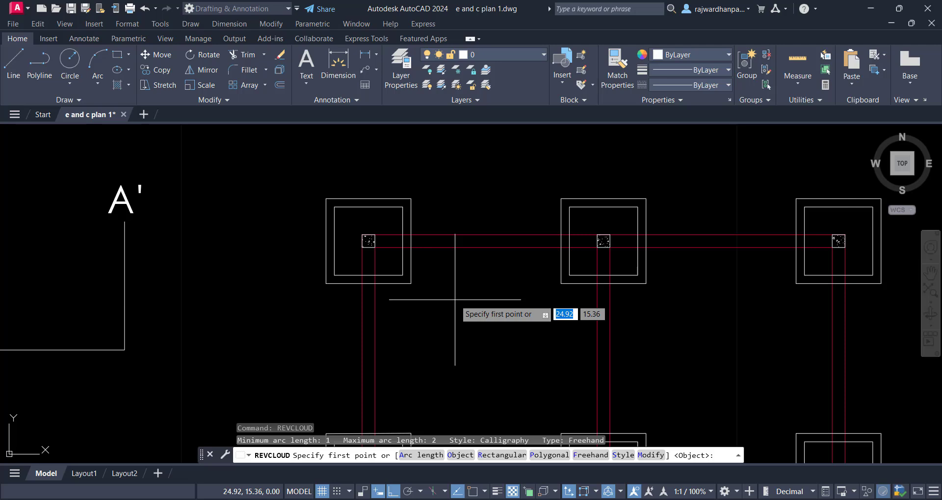
type("s")
key("Return")
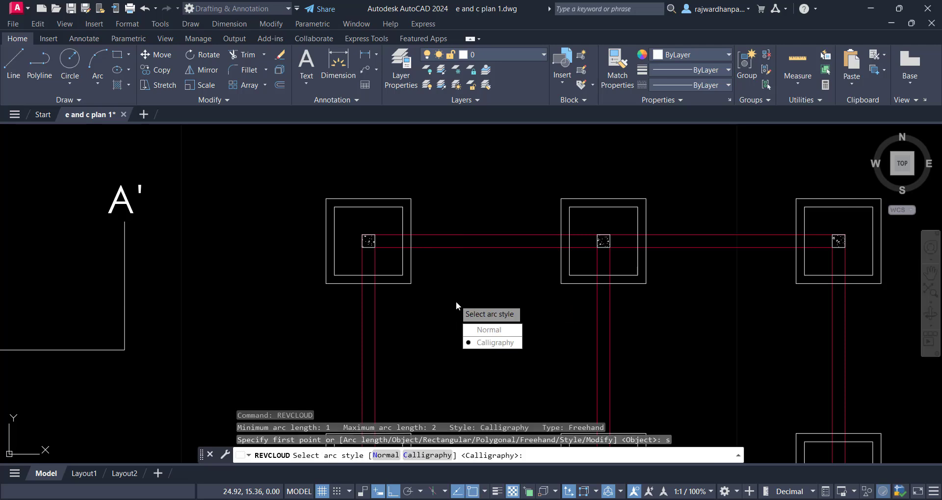
left_click(509, 331)
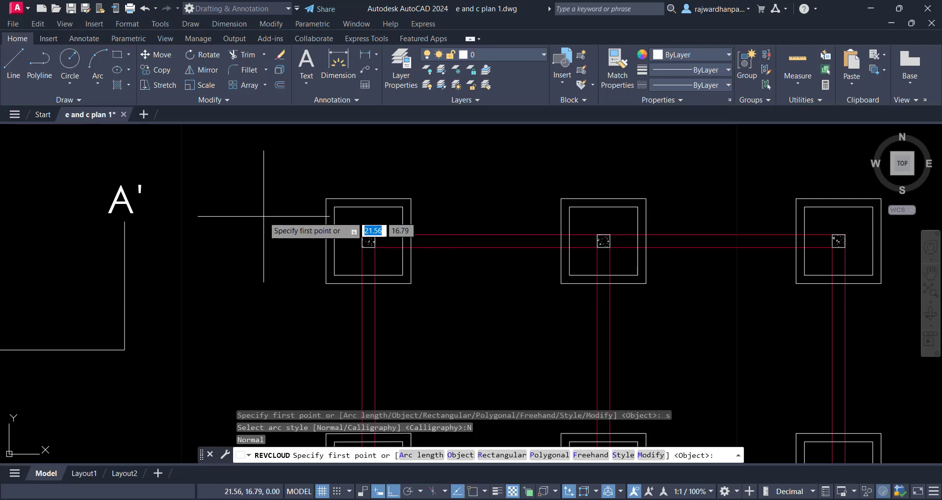
left_click(250, 201)
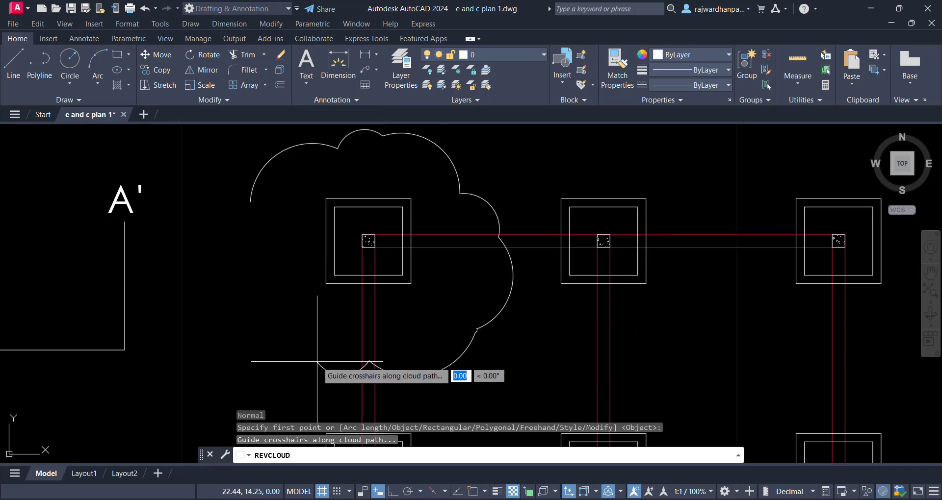
left_click(229, 207)
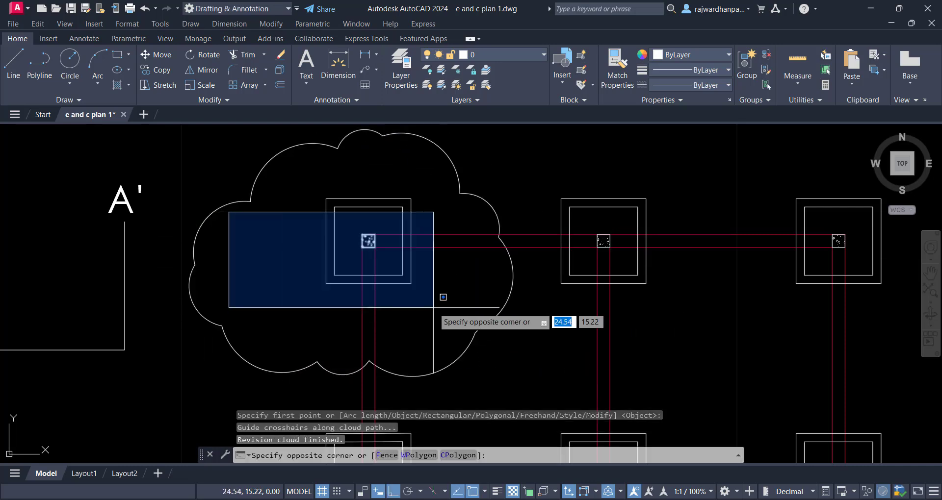
scroll(434, 307, "down", 2)
key("Escape")
mouse_move(449, 301)
middle_mouse_down()
mouse_move(437, 304)
mouse_move(427, 287)
middle_mouse_up()
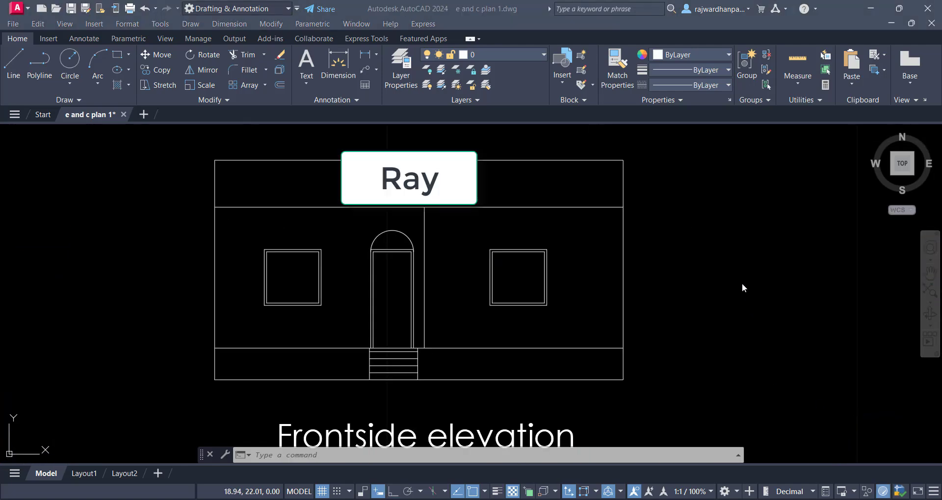
Look up the Ray command by name and examine its description among the drawing tools.
left_click(724, 315)
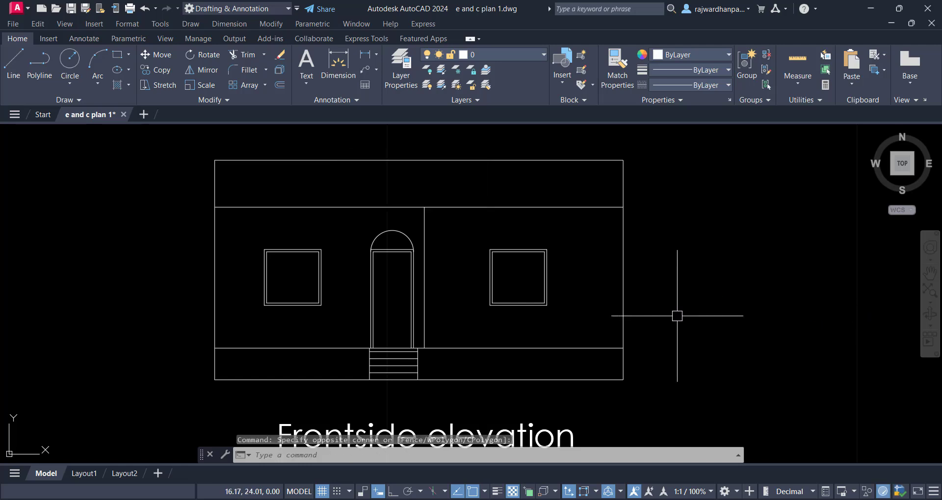
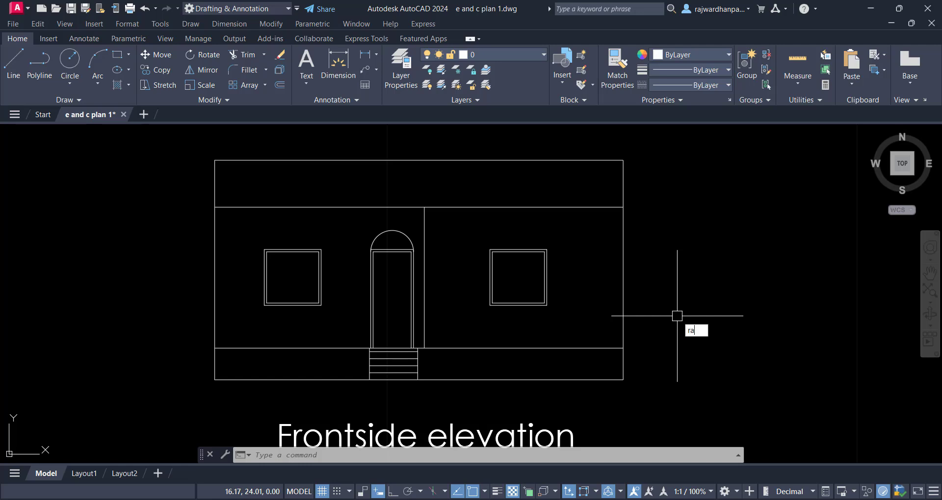
type("y")
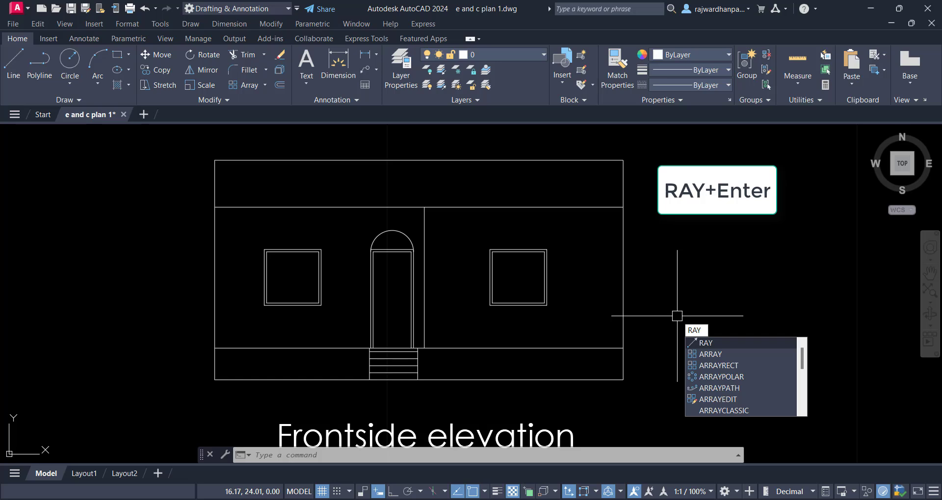
key("Escape")
key("Escape")
left_click(90, 103)
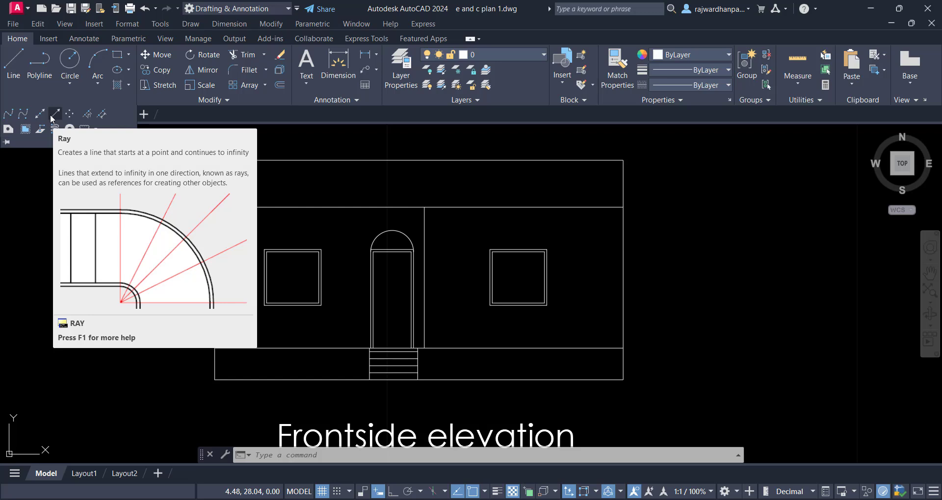
key("Escape")
key("Escape")
key("Escape")
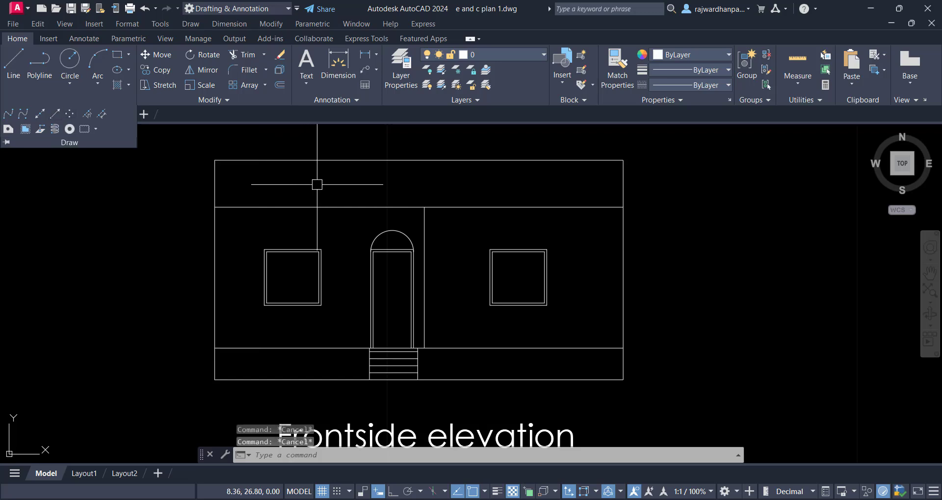
On the front elevation, draw two rays from the midpoint of the door arch's base line through the arch's right side.
left_click(349, 187)
left_click(383, 193)
mouse_move(383, 187)
middle_mouse_down()
mouse_move(408, 214)
mouse_move(416, 200)
mouse_move(399, 190)
mouse_move(400, 208)
middle_mouse_up()
scroll(396, 211, "up", 2)
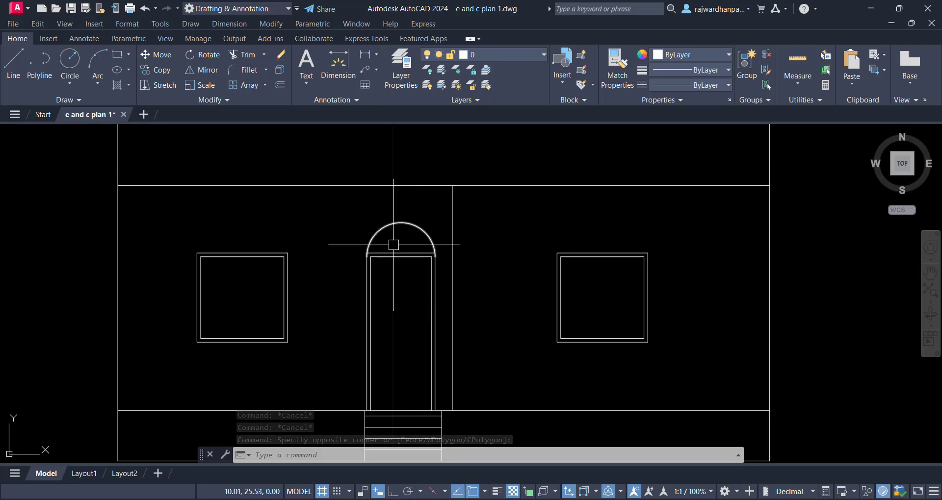
scroll(396, 245, "up", 4)
left_click(453, 248)
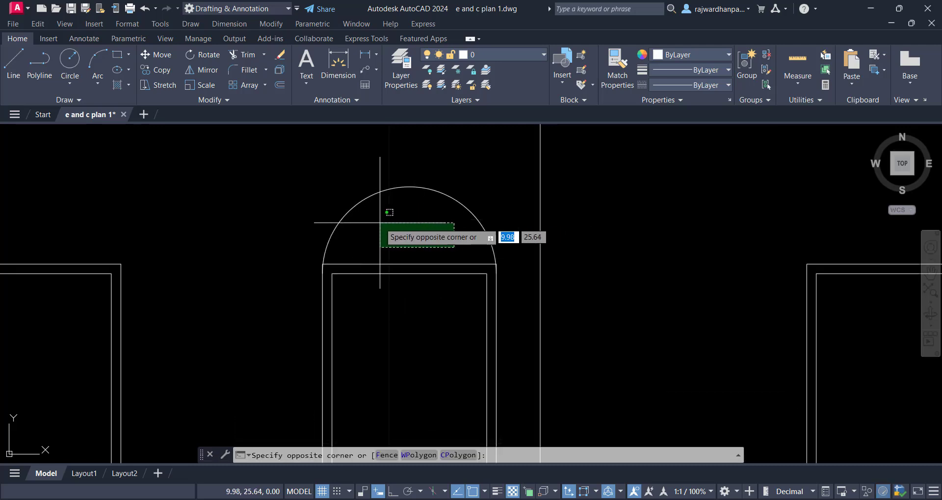
left_click(357, 223)
middle_click_drag(392, 229, 366, 222)
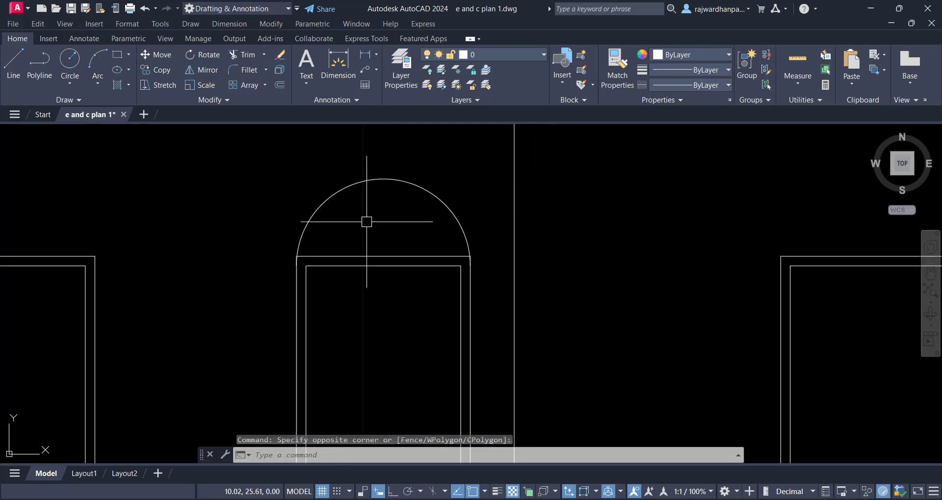
type("ray")
key("Return")
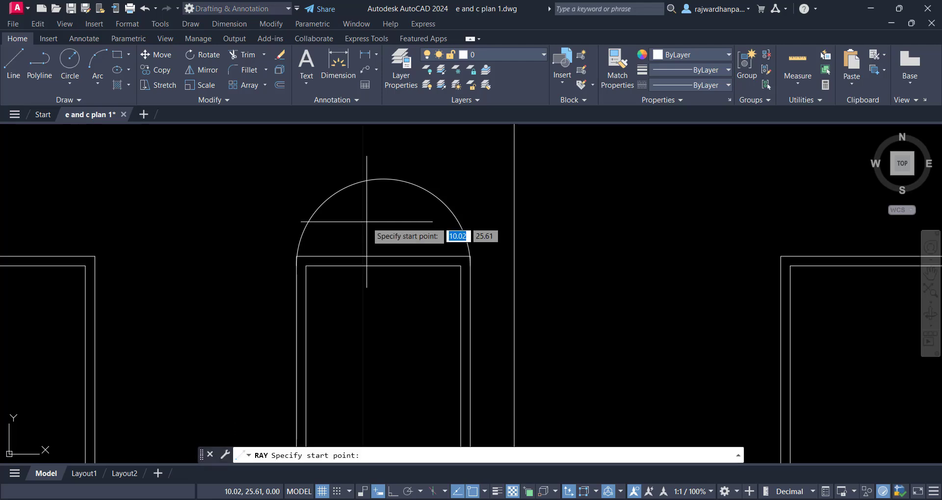
left_click(383, 255)
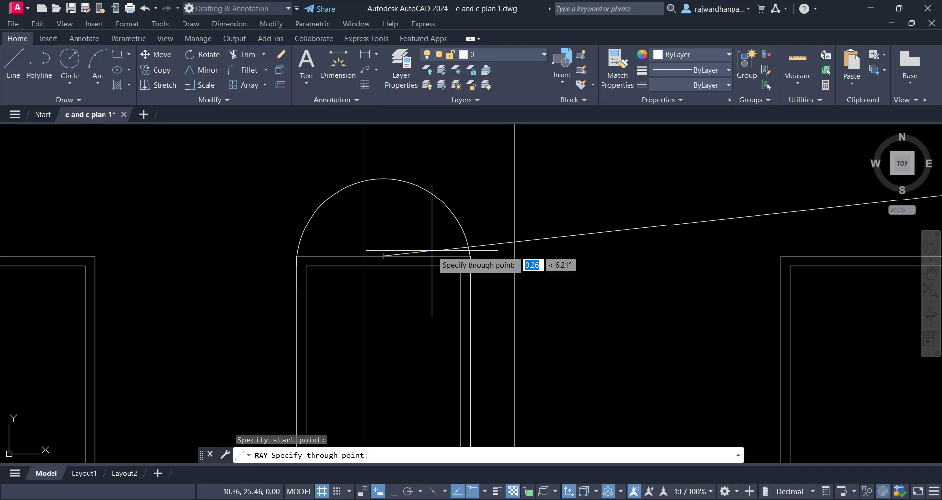
scroll(438, 252, "down", 10)
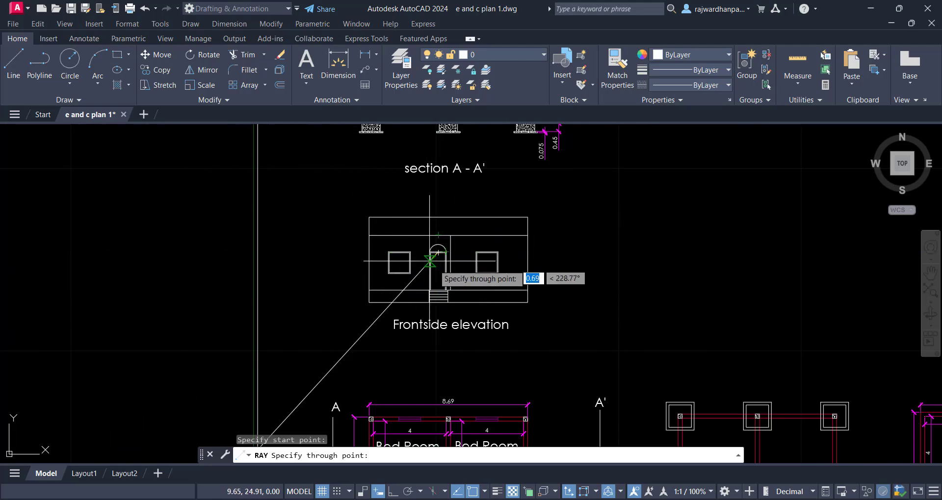
scroll(436, 261, "up", 5)
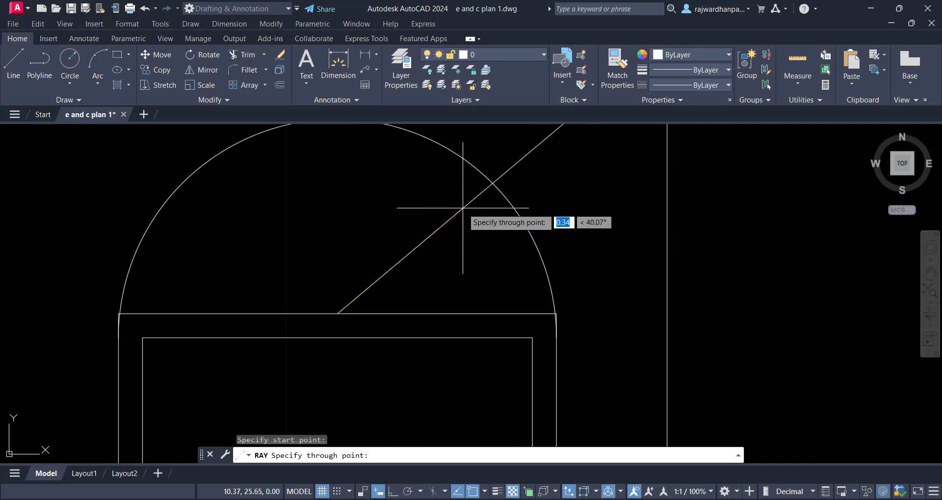
left_click(542, 301)
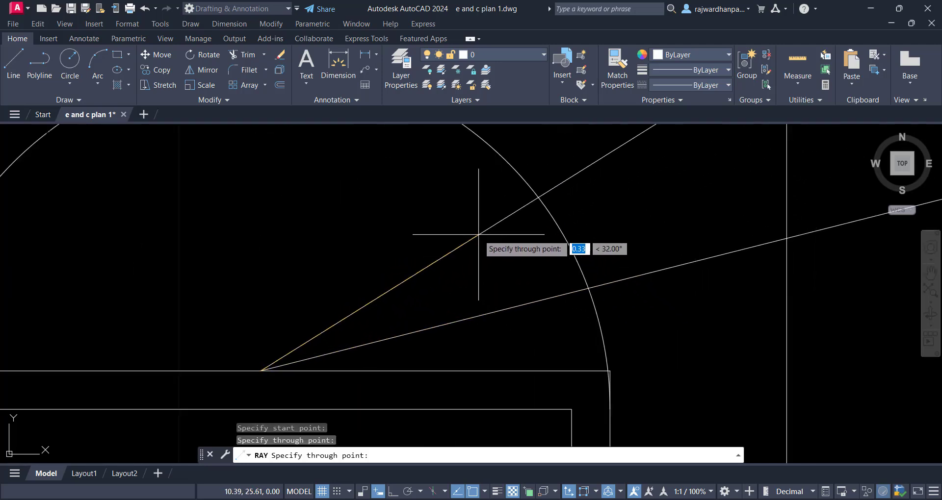
left_click(480, 234)
Fan six more rays from the same midpoint across the rest of the door arch and end the Ray command.
scroll(424, 259, "down", 5)
left_click(451, 236)
left_click(411, 222)
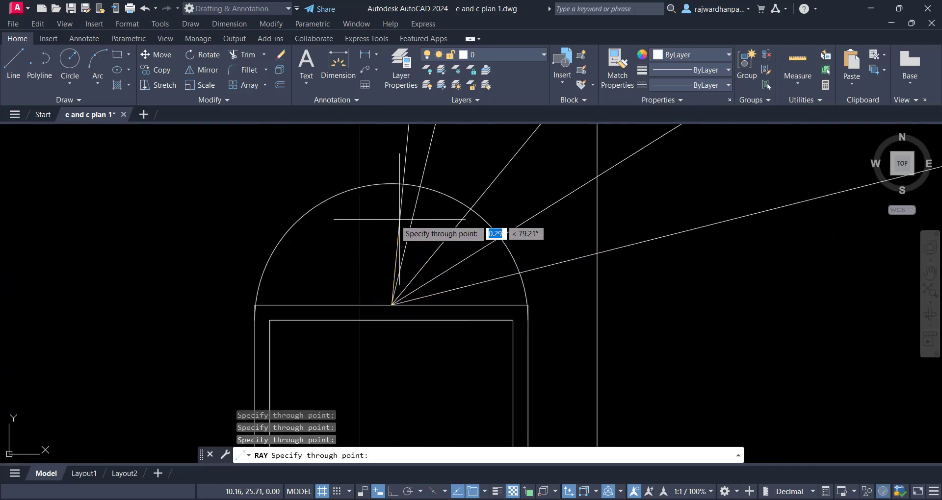
left_click(378, 220)
left_click(350, 240)
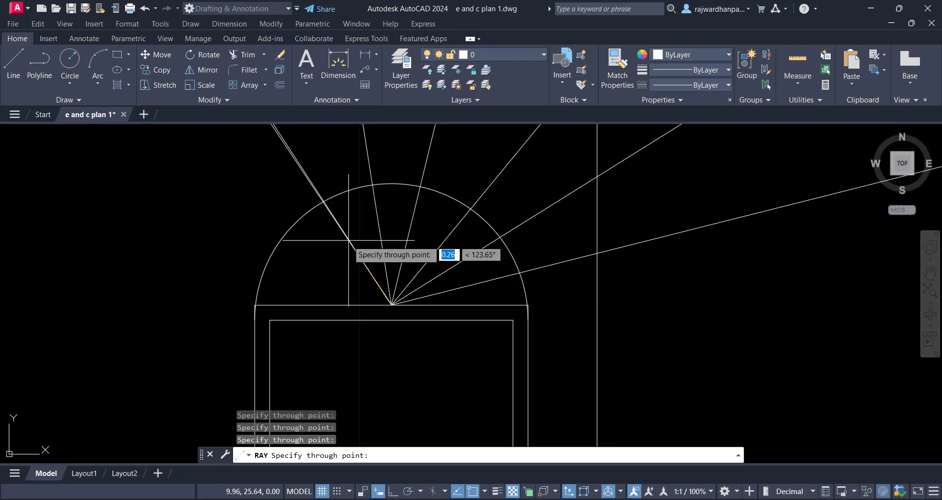
left_click(321, 263)
left_click(300, 284)
key("Escape")
Trim the ray portions beyond the door arch so the fan of eight lines stops at the curve.
middle_click_drag(360, 347, 381, 373)
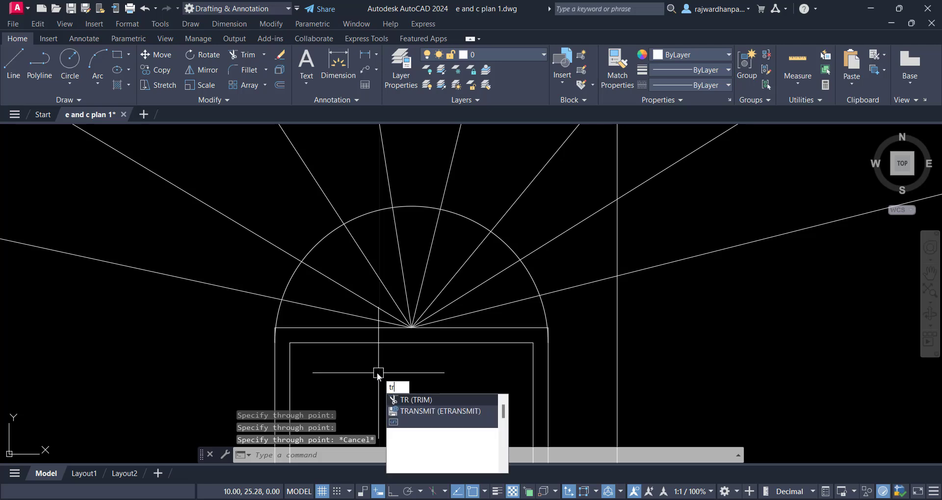
key("Return")
key("Return")
left_click(568, 288)
left_click(584, 299)
left_click(556, 214)
left_click(531, 193)
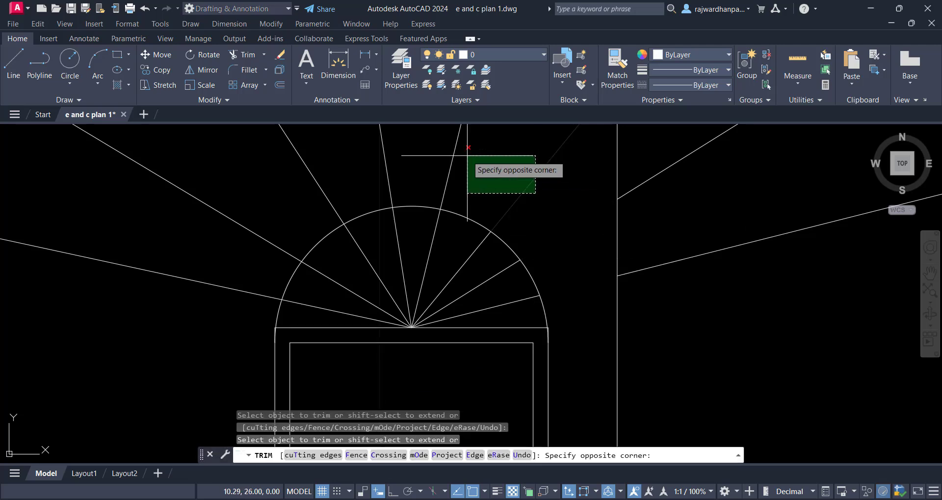
left_click(362, 157)
left_click(323, 154)
left_click(140, 198)
left_click(144, 202)
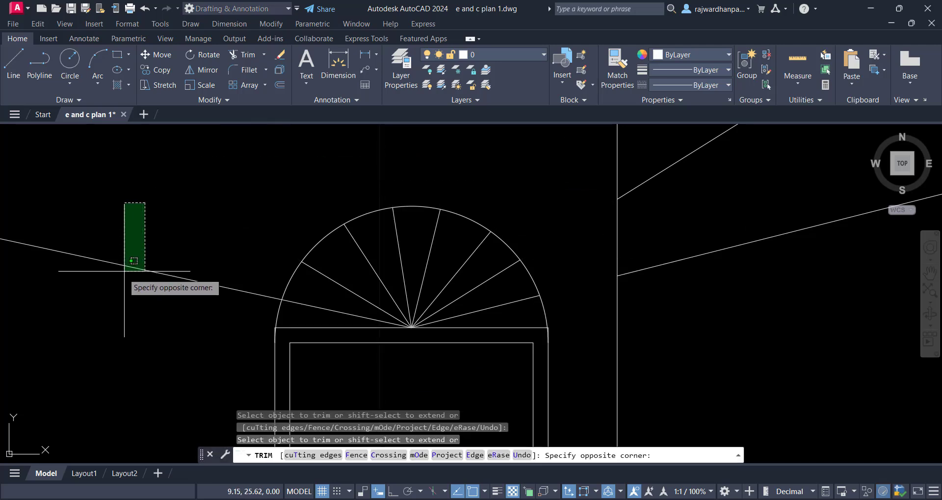
left_click(123, 273)
key("Escape")
Erase the two leftover ray segments to the right of the vertical wall line beside the door.
left_click(850, 307)
left_click(619, 156)
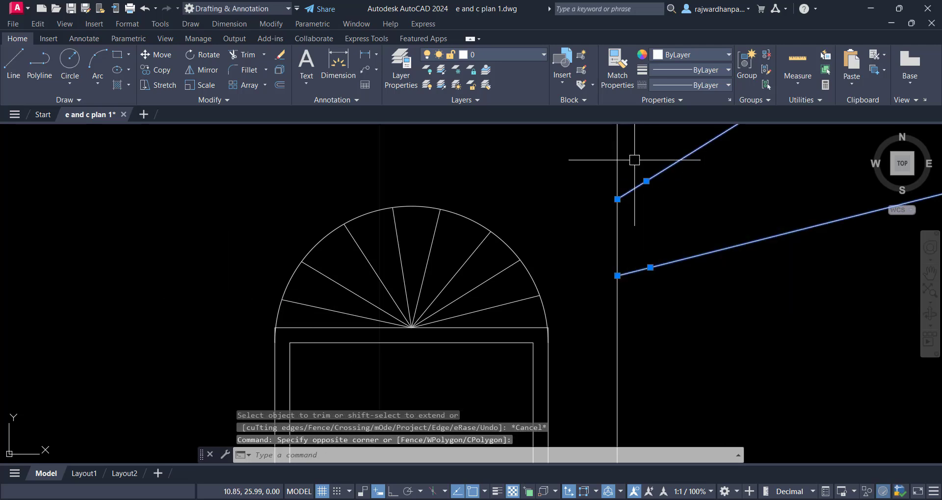
key("Delete")
scroll(546, 229, "down", 4)
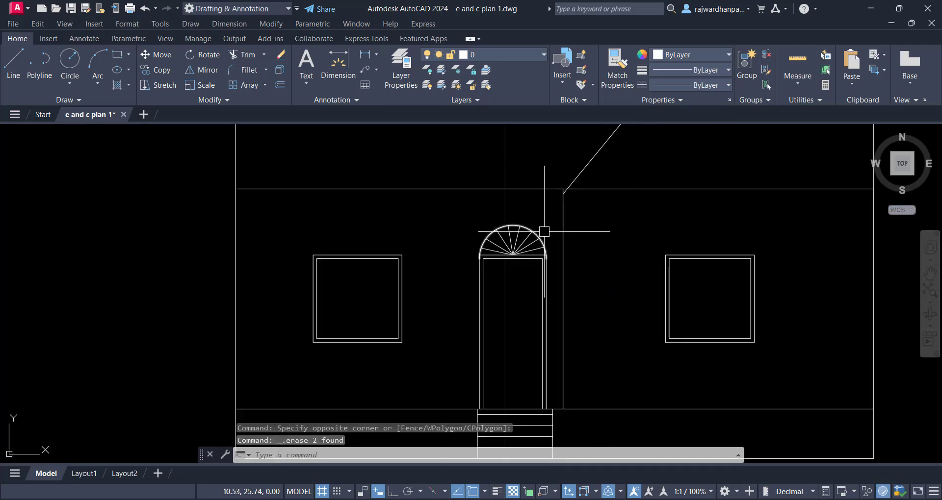
Erase the leftover diagonal ray segment above the vertical wall line beside the door in the front elevation.
left_click(602, 154)
left_click(578, 141)
key("Delete")
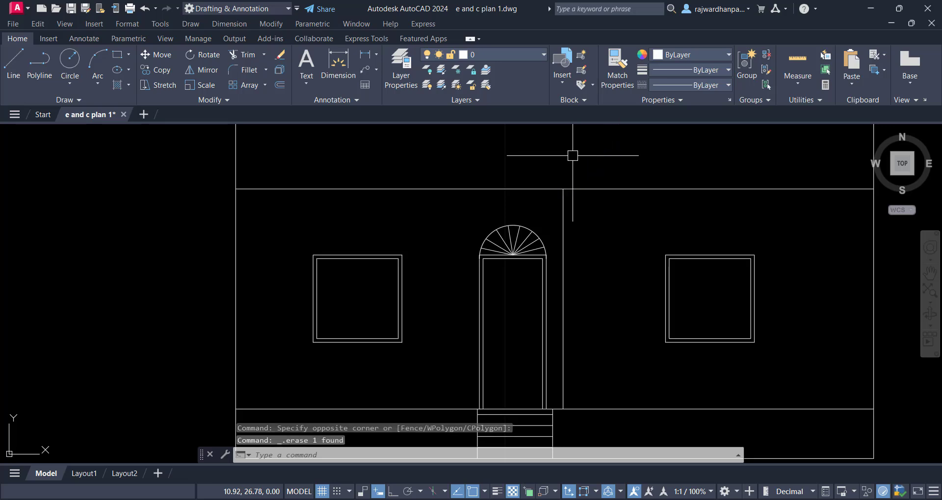
Examine the finished fan of lines in the door arch together with the surrounding front elevation.
middle_click_drag(531, 251, 362, 290)
scroll(362, 289, "down", 2)
mouse_move(346, 323)
middle_mouse_down()
mouse_move(387, 267)
mouse_move(400, 278)
middle_mouse_up()
scroll(390, 260, "up", 2)
scroll(390, 260, "up", 3)
scroll(485, 262, "down", 3)
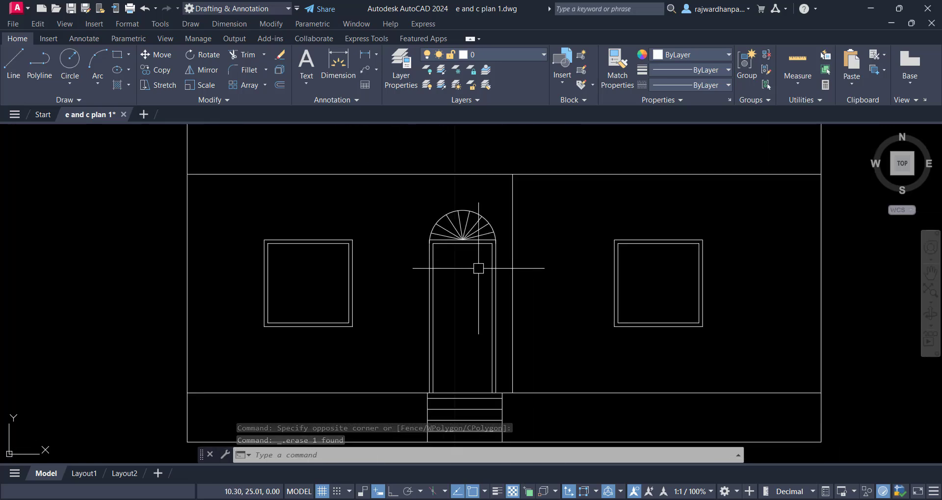
scroll(483, 265, "up", 1)
middle_click_drag(447, 238, 483, 241)
middle_click_drag(522, 290, 431, 279)
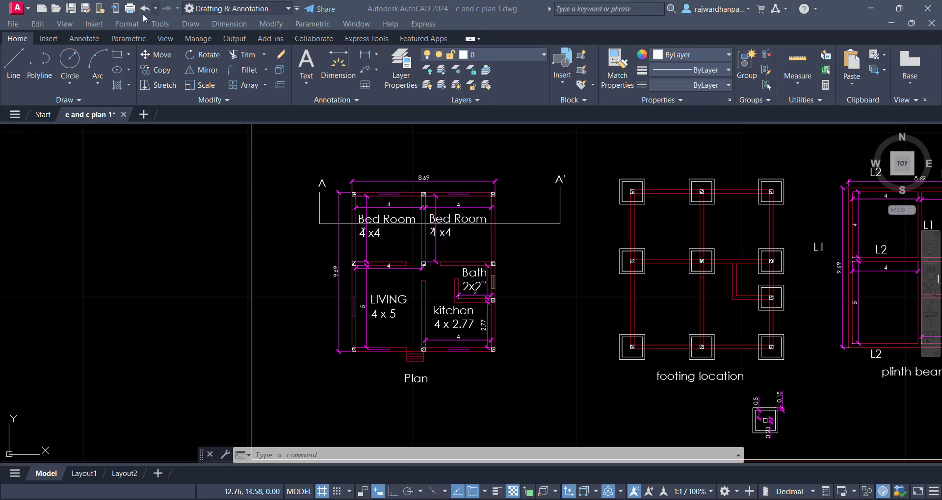
left_click(74, 100)
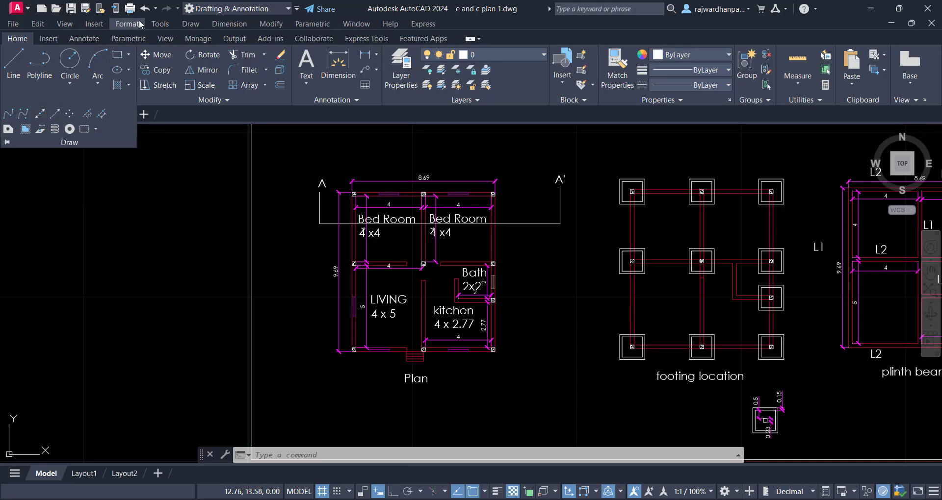
left_click(191, 24)
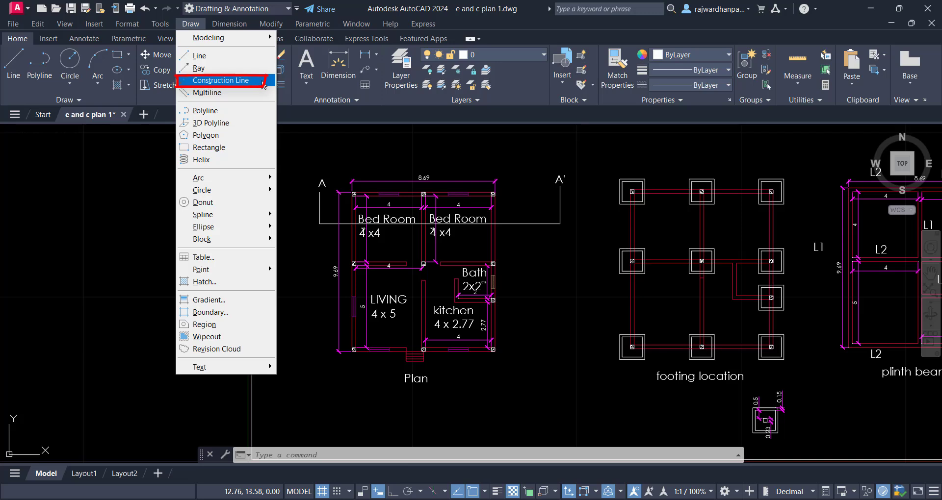
left_click(316, 183)
left_click(296, 172)
left_click(289, 178)
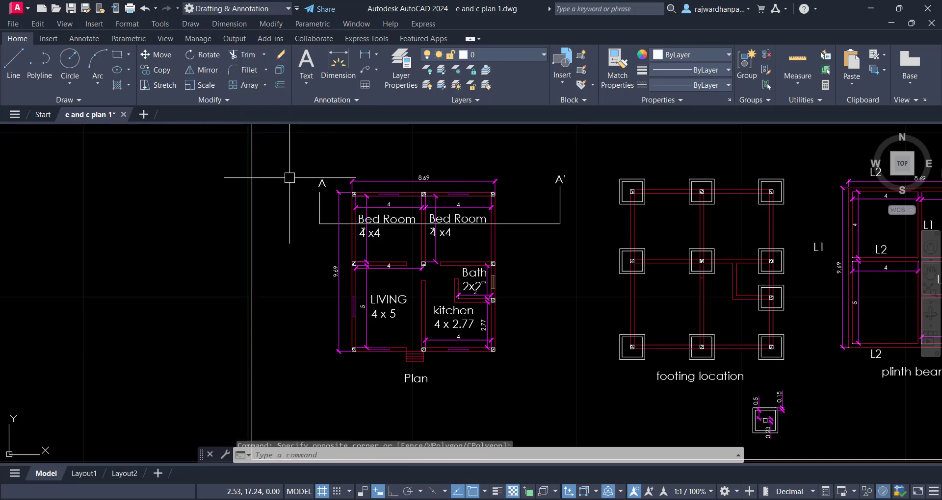
key("Escape")
key("Escape")
Draw a vertical construction line with XLINE through the lower-left outer corner of the floor plan, at the living room's corner column.
type("xl")
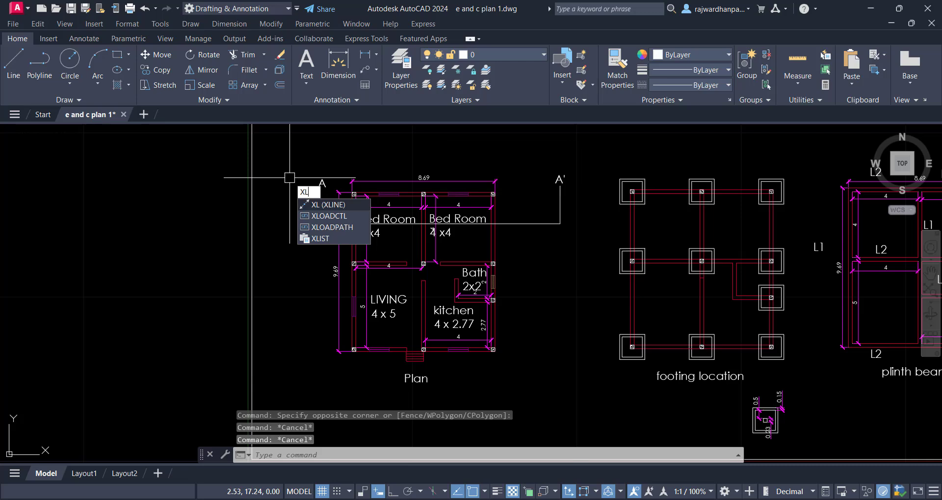
key("Return")
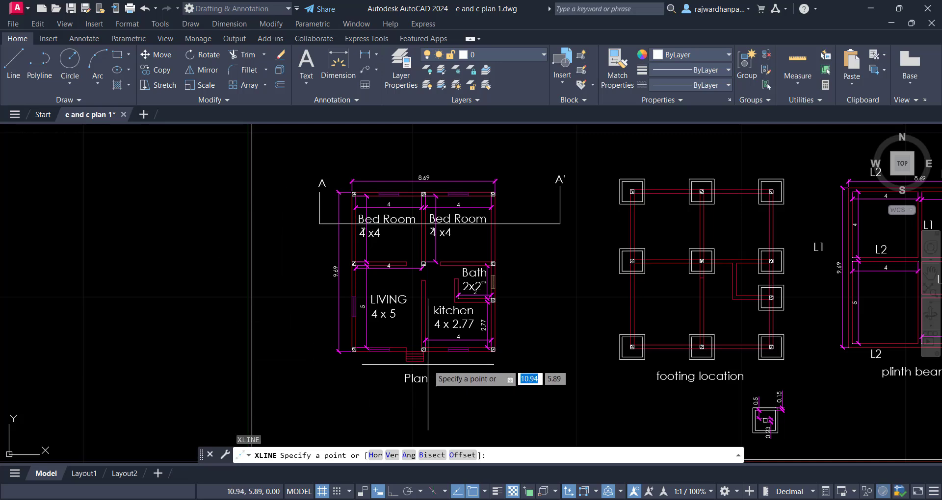
mouse_move(426, 365)
middle_mouse_down()
mouse_move(355, 350)
mouse_move(352, 288)
middle_mouse_up()
scroll(352, 287, "up", 1)
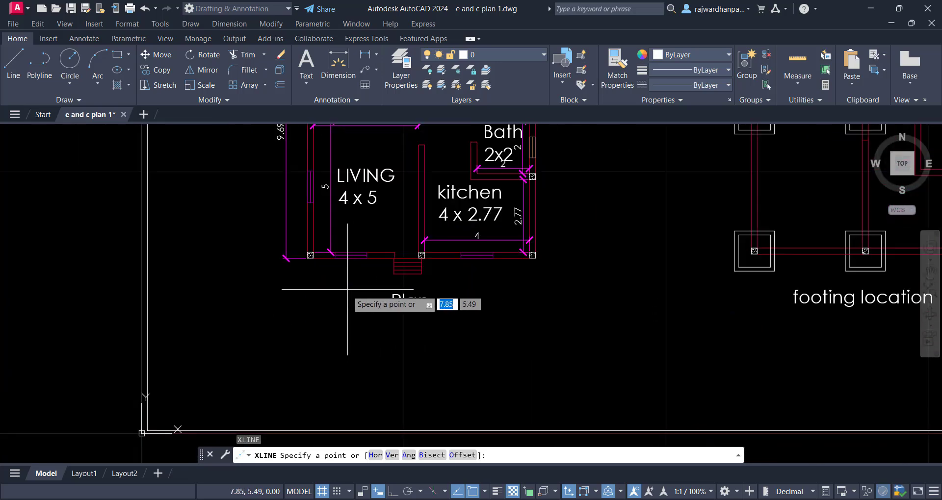
scroll(344, 316, "up", 1)
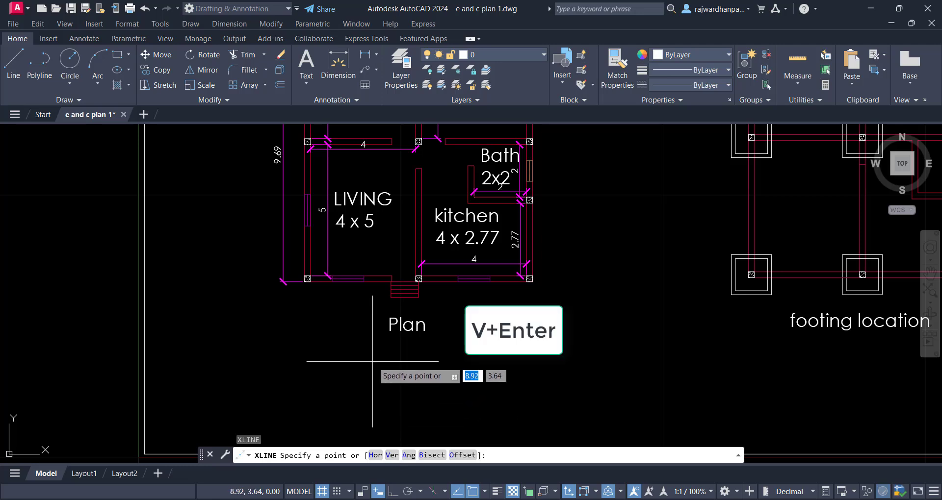
key("Return")
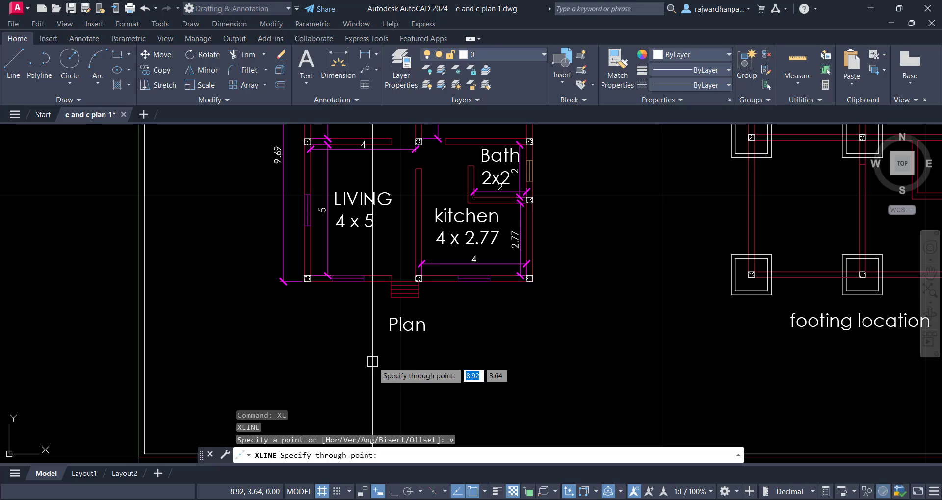
scroll(372, 361, "down", 10)
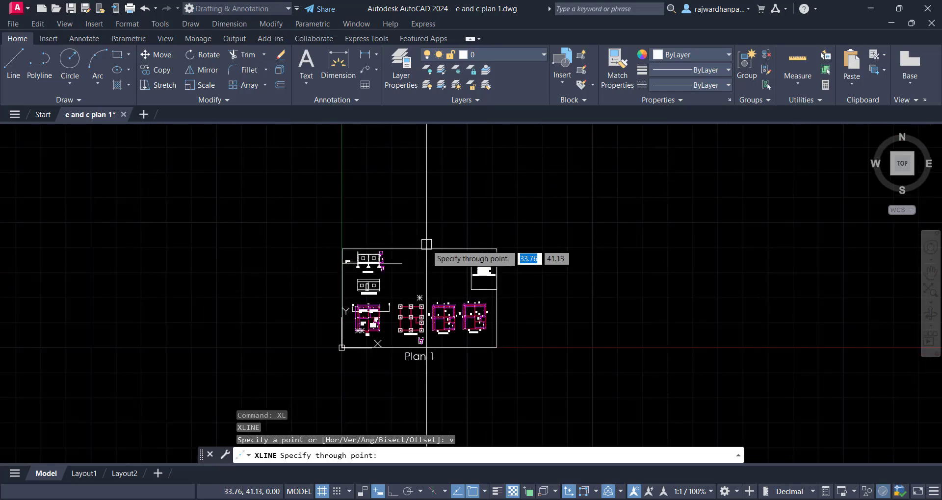
scroll(343, 346, "up", 6)
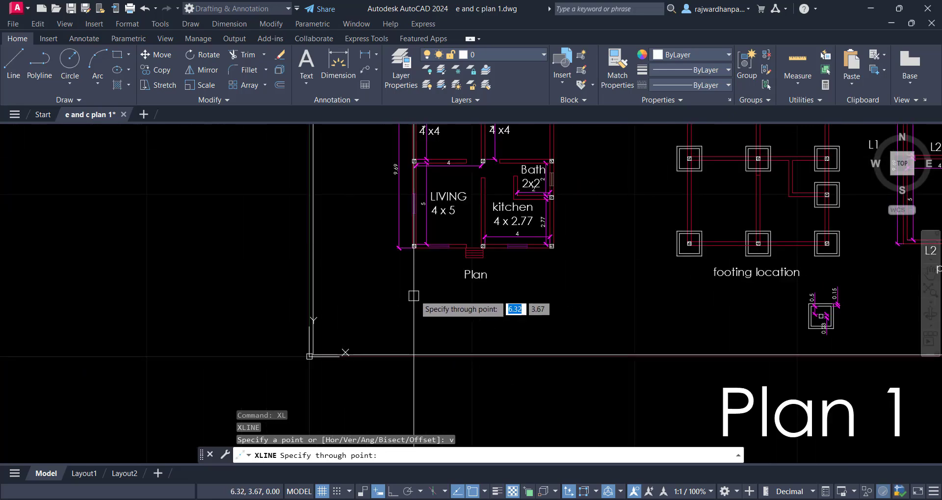
scroll(414, 296, "up", 5)
middle_click_drag(395, 290, 318, 283)
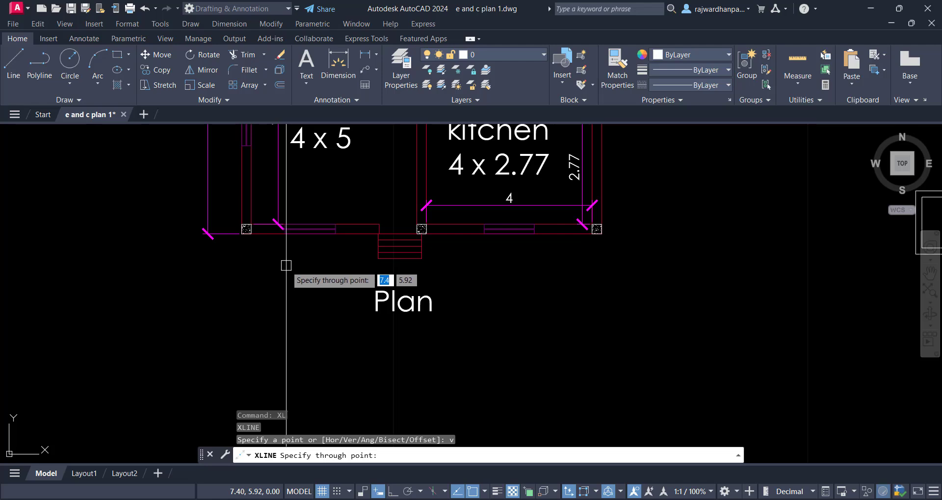
scroll(283, 291, "up", 2)
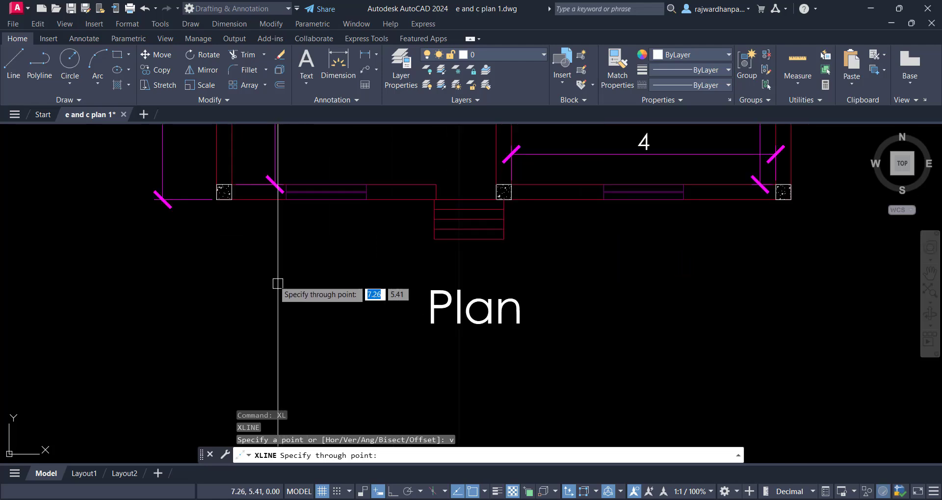
left_click(216, 199)
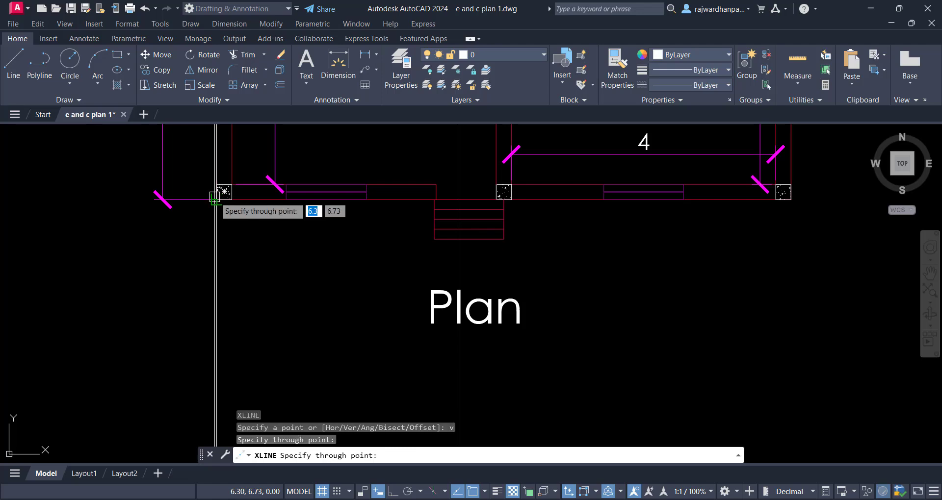
Place two more vertical construction lines through the left and right edges of the living room's front window.
middle_click_drag(326, 290, 282, 308)
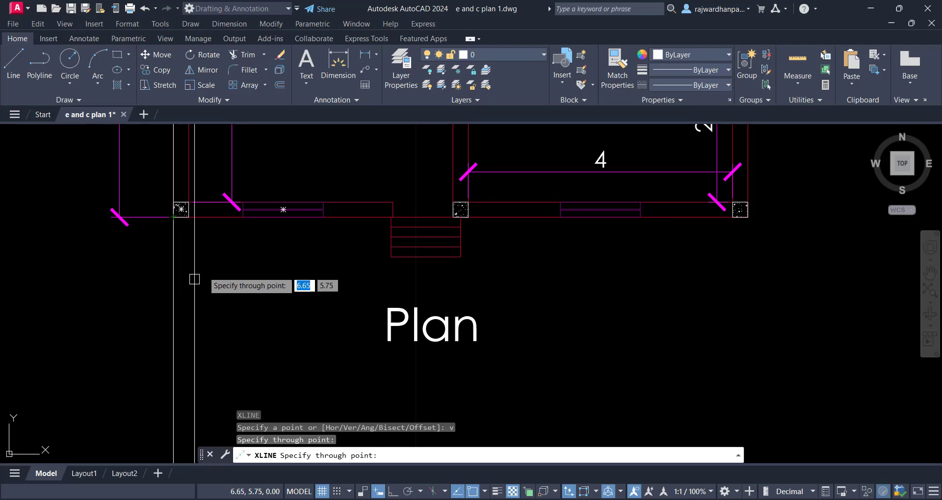
scroll(232, 222, "up", 2)
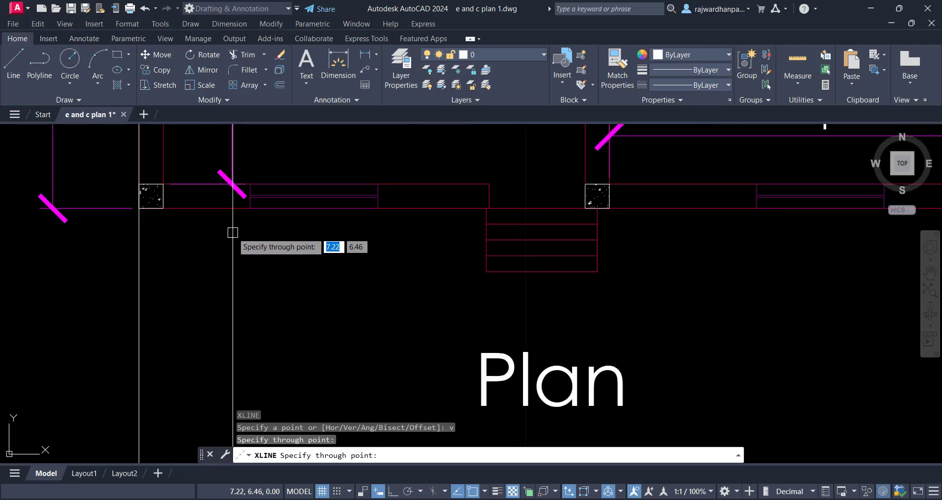
scroll(245, 215, "down", 2)
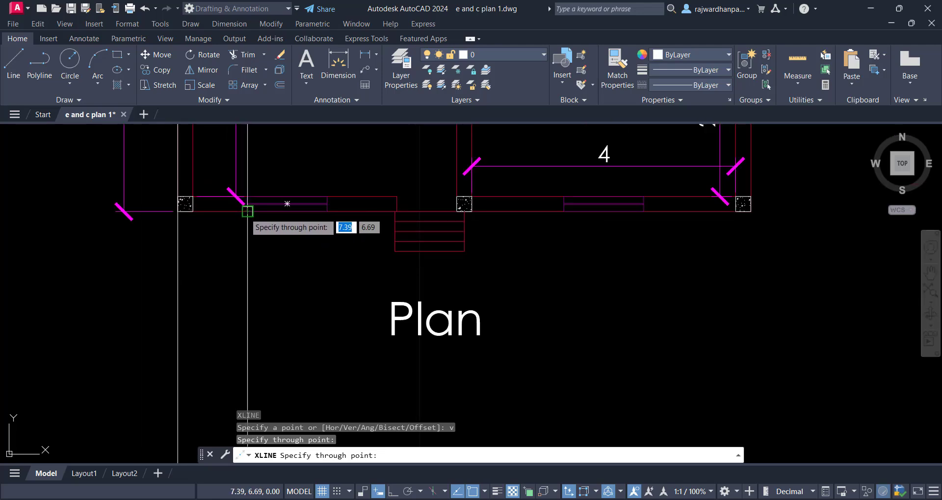
left_click(247, 211)
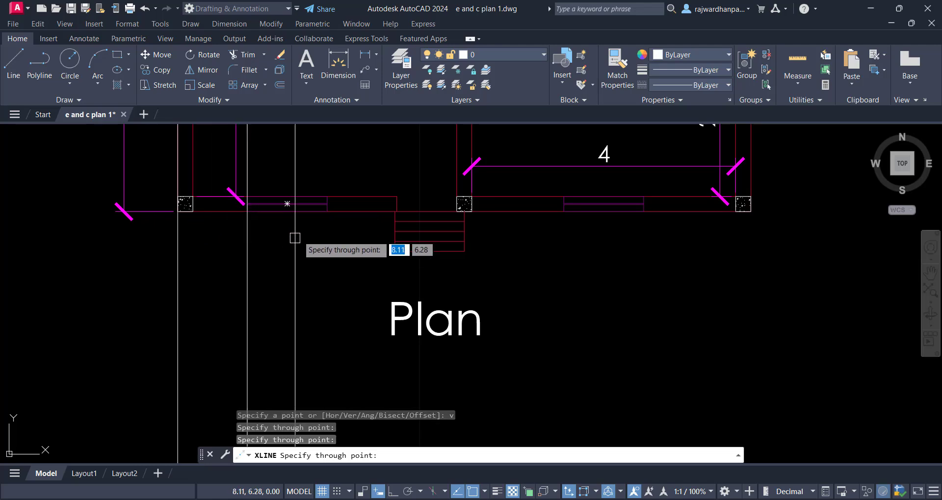
left_click(327, 211)
Add vertical construction lines through both side edges of the entrance steps and both sides of the door opening.
middle_click_drag(327, 264, 267, 266)
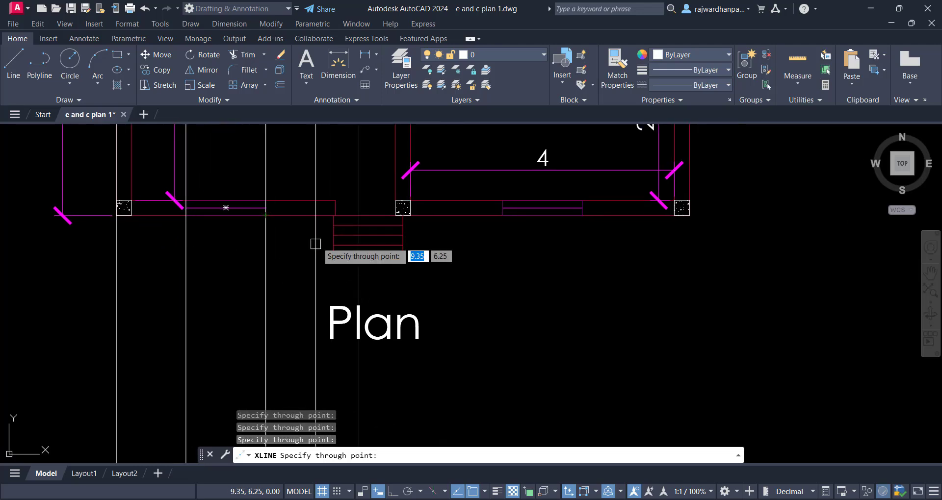
scroll(325, 231, "up", 2)
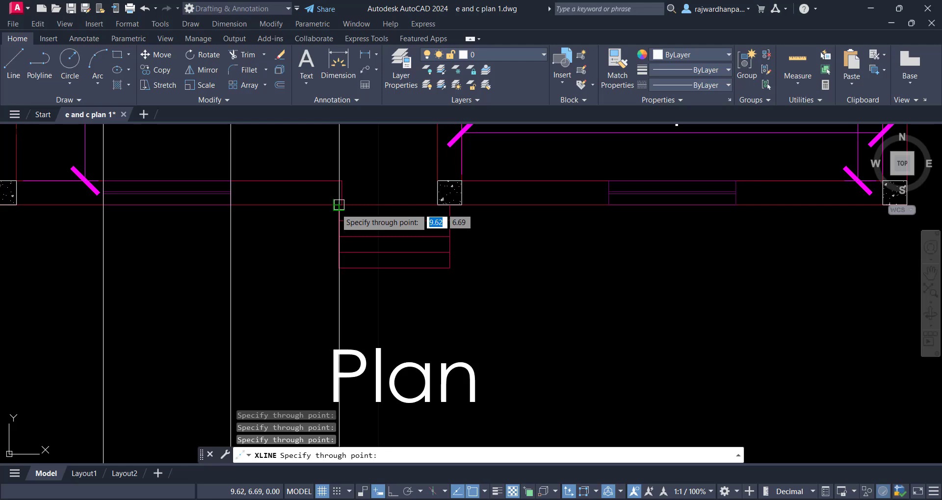
left_click(339, 205)
scroll(340, 211, "up", 2)
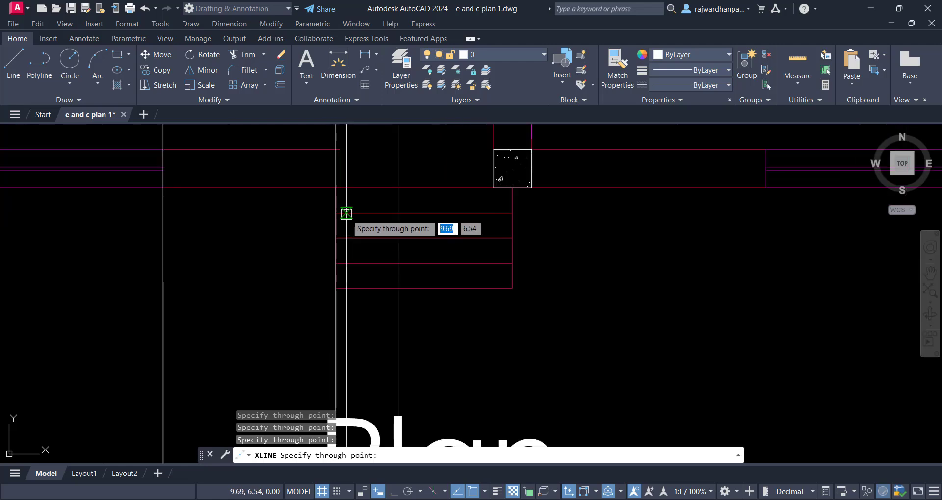
left_click(340, 187)
left_click(493, 187)
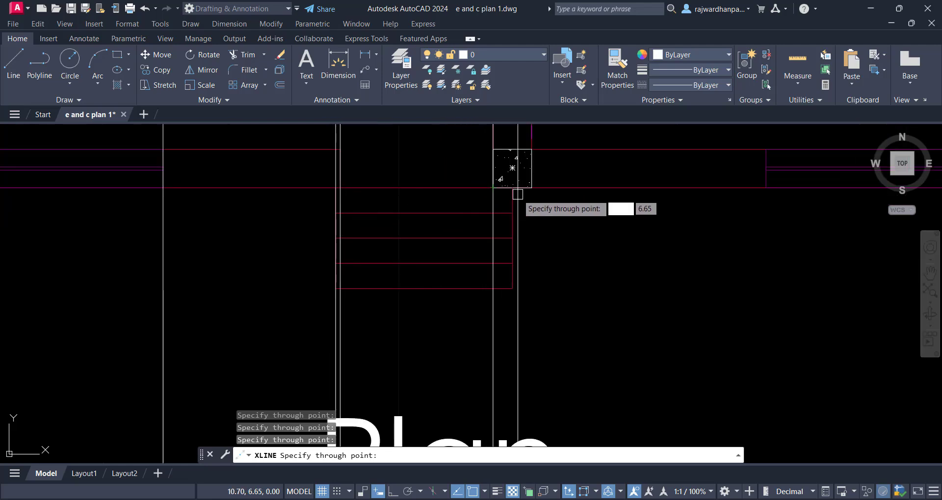
left_click(512, 187)
Add vertical construction lines through both edges of the kitchen's front window and the plan's lower-right outer corner, ending XLINE.
middle_click_drag(582, 276, 284, 286)
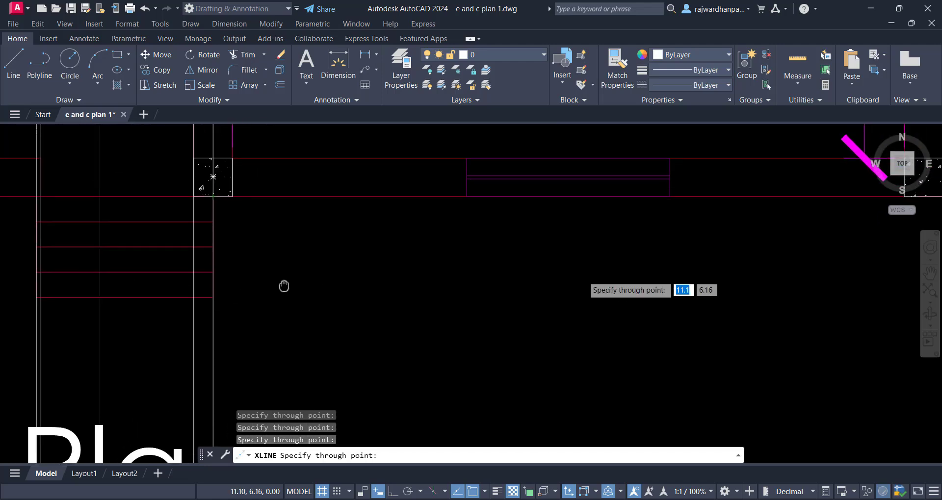
scroll(272, 240, "down", 2)
left_click(394, 212)
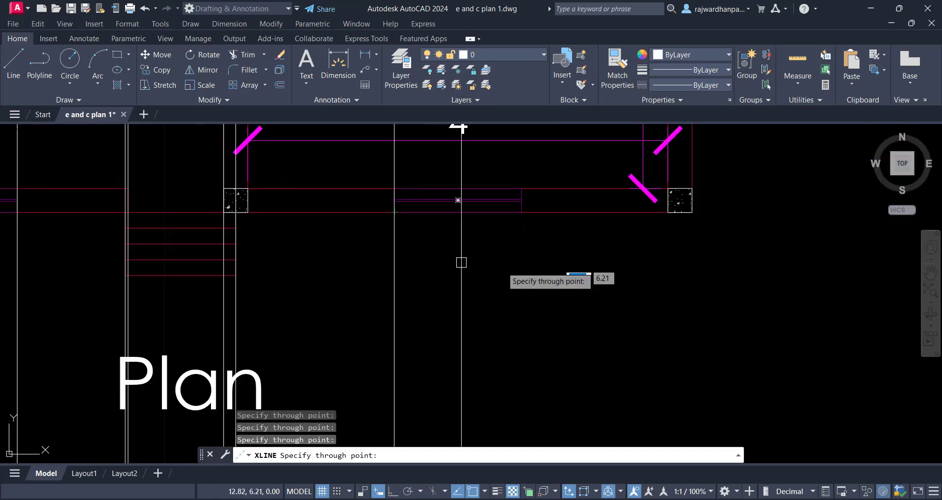
left_click(521, 212)
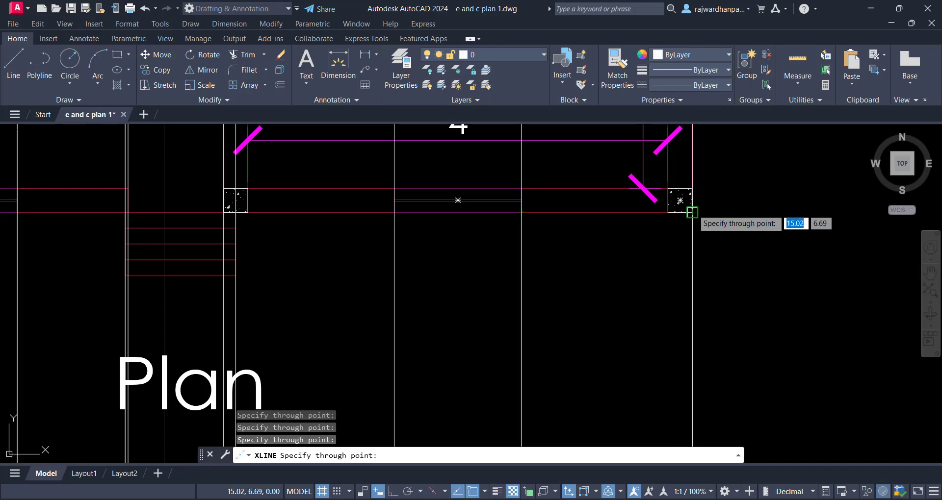
scroll(616, 277, "down", 1)
scroll(615, 277, "down", 5)
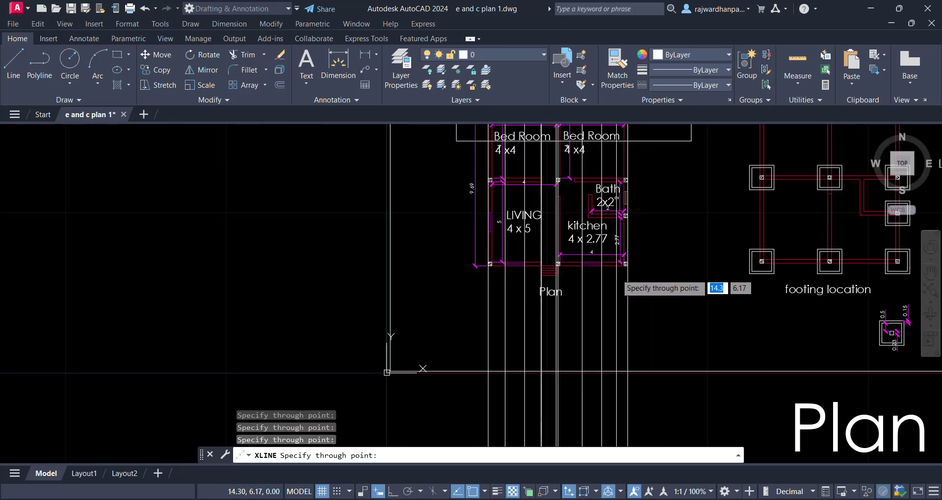
key("Escape")
key("Escape")
Examine how the vertical construction lines projected from the plan line up with the front elevation's walls, windows, door and steps.
middle_click_drag(625, 302, 523, 321)
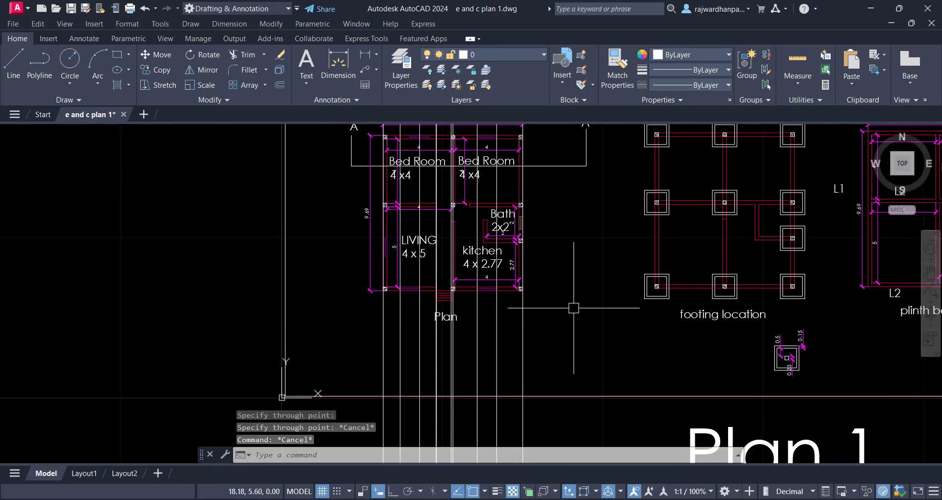
middle_click_drag(563, 272, 555, 305)
middle_click_drag(513, 359, 522, 413)
middle_click_drag(537, 161, 538, 280)
scroll(504, 208, "up", 5)
middle_click_drag(430, 269, 482, 240)
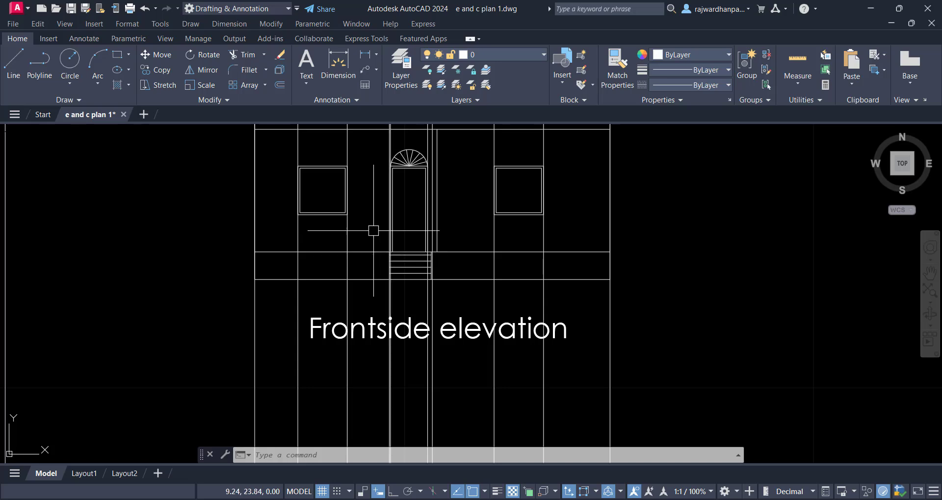
scroll(408, 243, "up", 2)
scroll(409, 243, "down", 2)
scroll(418, 165, "up", 2)
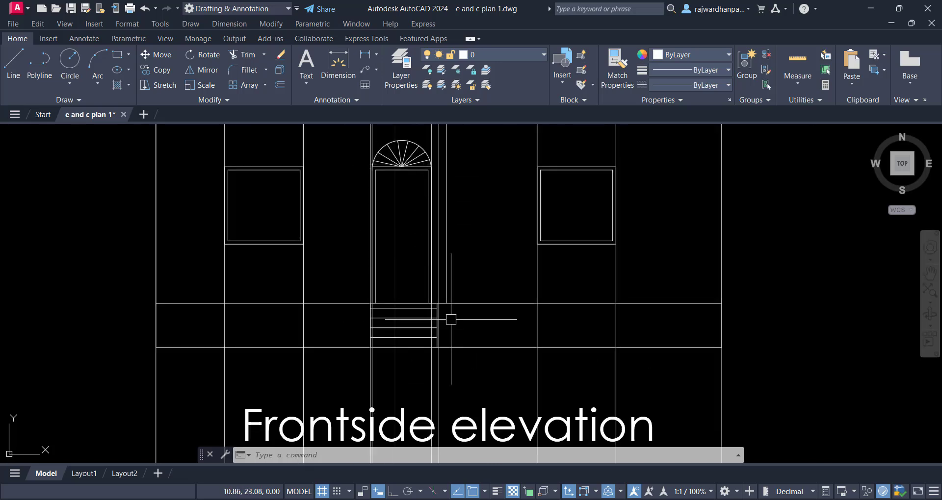
scroll(439, 338, "up", 2)
scroll(410, 323, "down", 2)
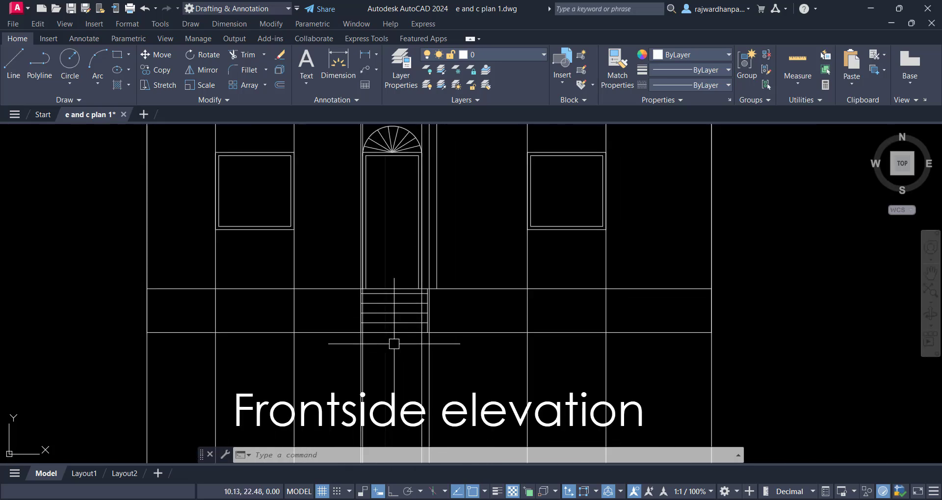
scroll(393, 344, "down", 2)
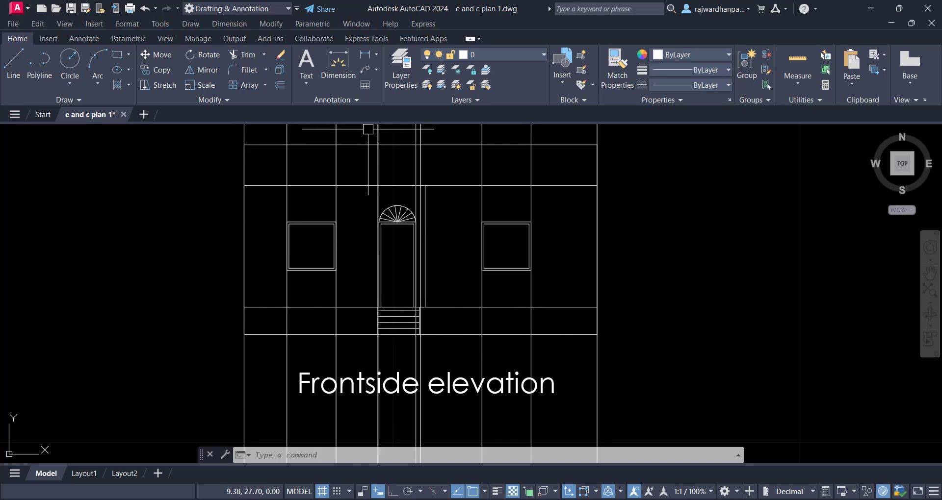
Erase all vertical construction lines running through the plan and the front elevation.
left_click(637, 147)
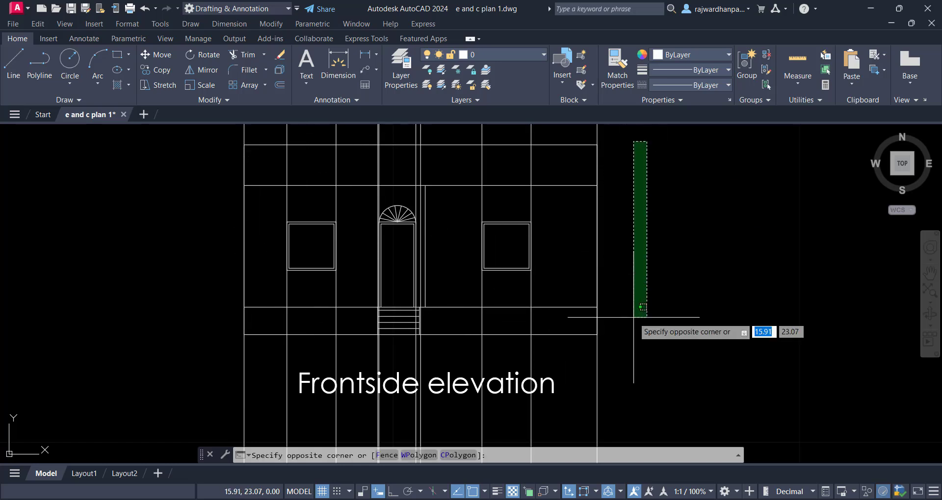
left_click(630, 326)
scroll(587, 283, "down", 3)
mouse_move(588, 284)
middle_mouse_down()
mouse_move(542, 232)
mouse_move(513, 220)
middle_mouse_up()
left_click(562, 291)
left_click(308, 294)
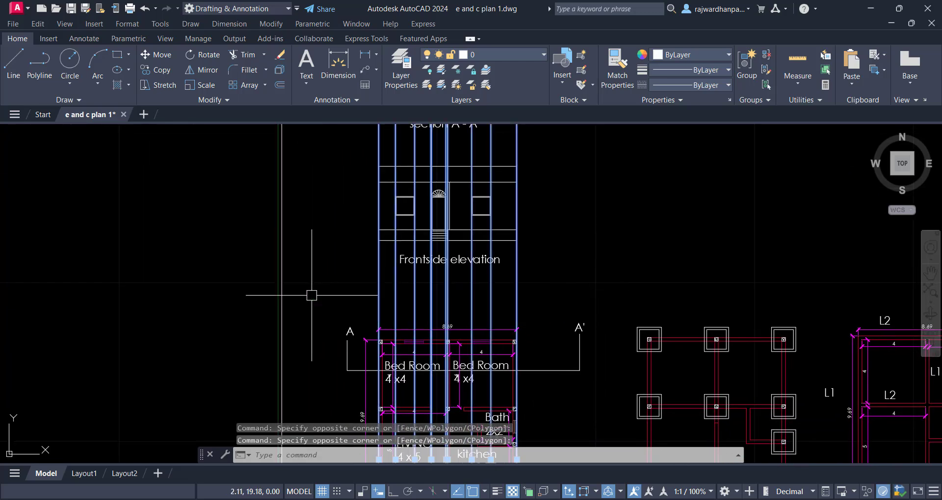
key("Delete")
Place four horizontal construction lines: through the bottom edge of the plan's entrance steps, through its middle wall, and two above the plan.
mouse_move(403, 307)
middle_mouse_down()
mouse_move(409, 172)
mouse_move(420, 158)
middle_mouse_up()
left_click(417, 152)
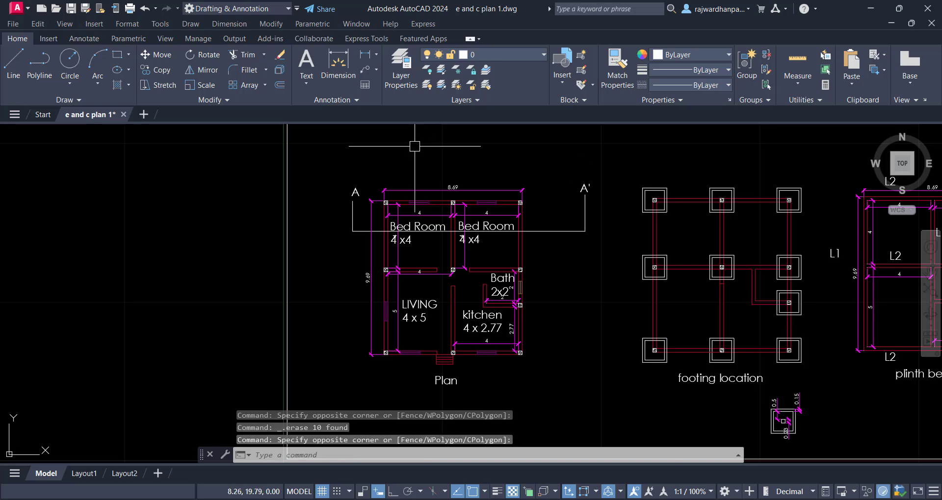
type("xl")
key("Return")
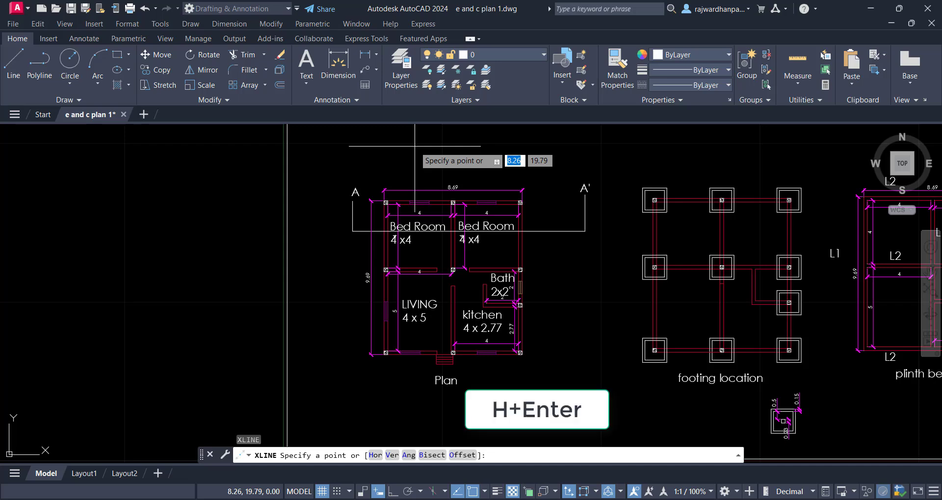
key("Return")
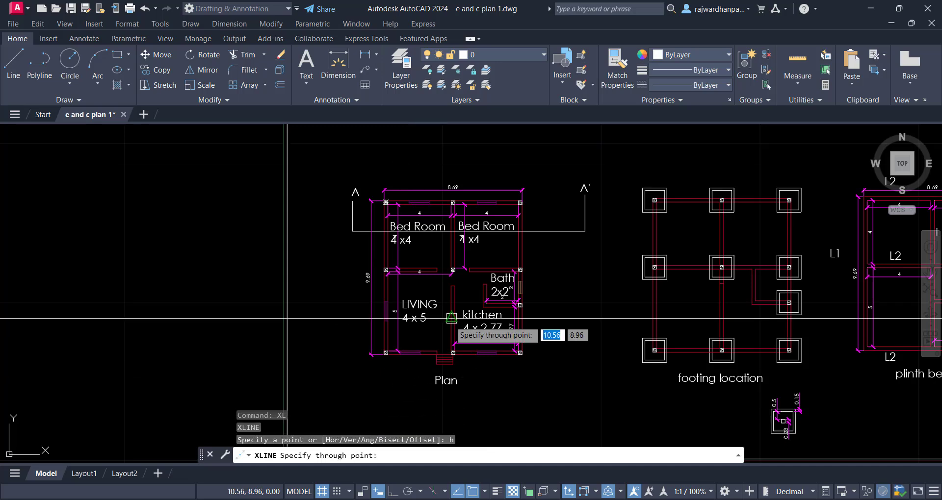
left_click(436, 364)
left_click(439, 267)
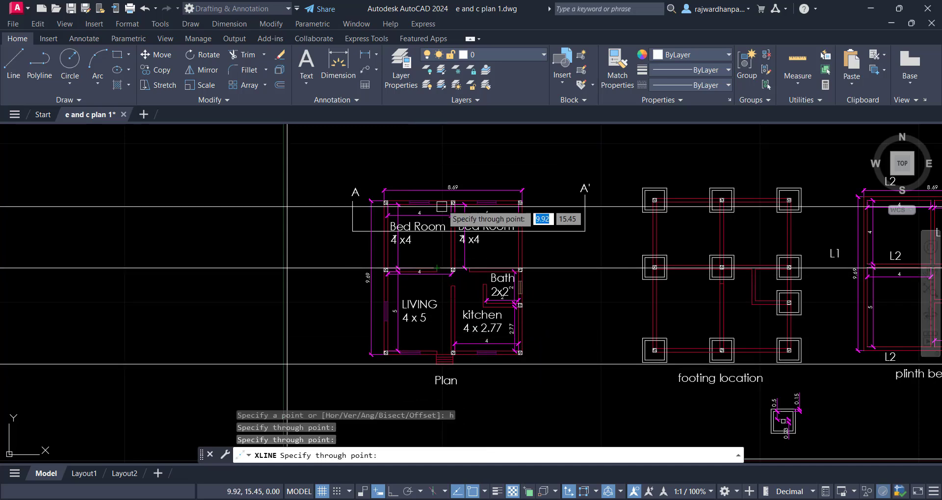
left_click(440, 190)
left_click(441, 171)
scroll(422, 267, "down", 5)
key("Escape")
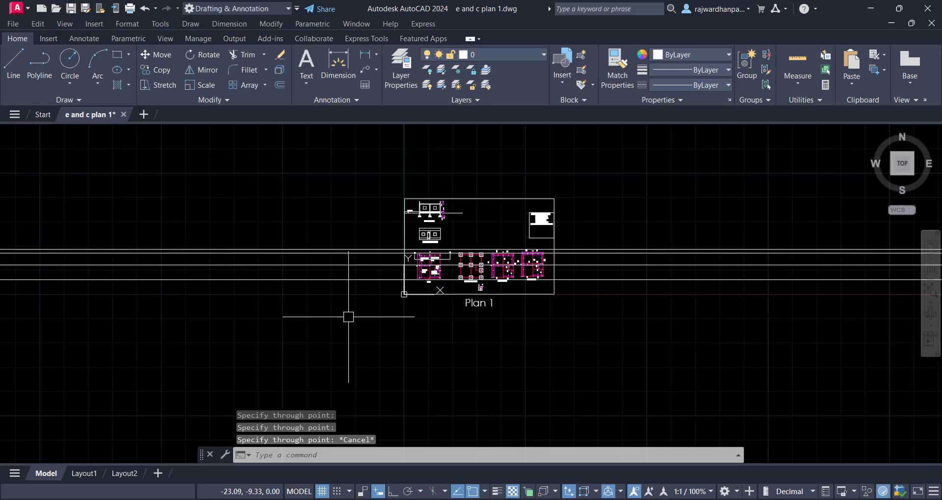
Erase the four horizontal construction lines crossing the drawing sheet.
left_click(378, 270)
left_click(326, 193)
key("Delete")
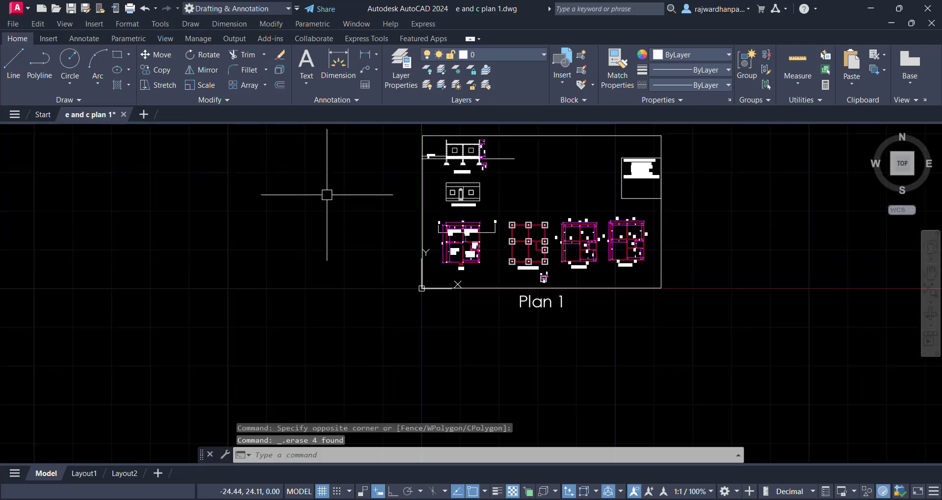
left_click(372, 223)
key("Escape")
key("Escape")
key("Escape")
mouse_move(343, 250)
middle_mouse_down()
mouse_move(305, 299)
mouse_move(267, 308)
middle_mouse_up()
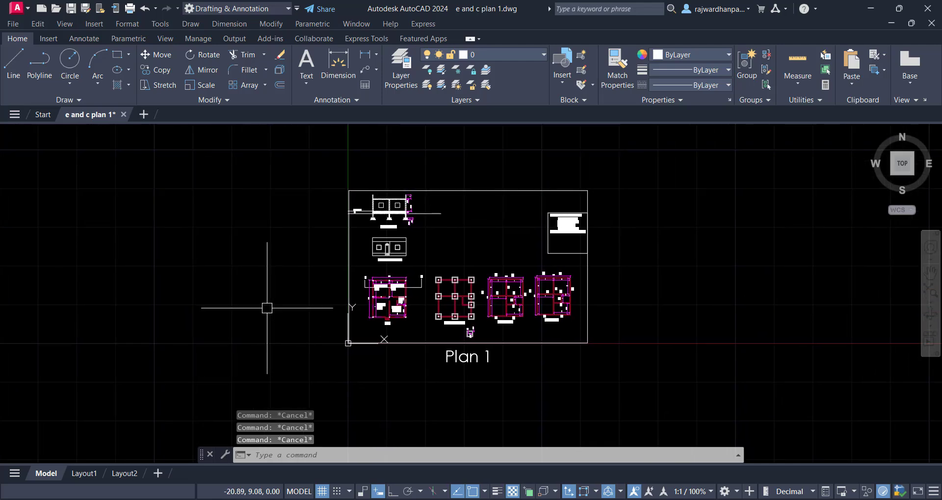
Place four construction lines at a 45-degree angle through points beside and above the drawing sheet's upper-right area.
type("xl")
key("Return")
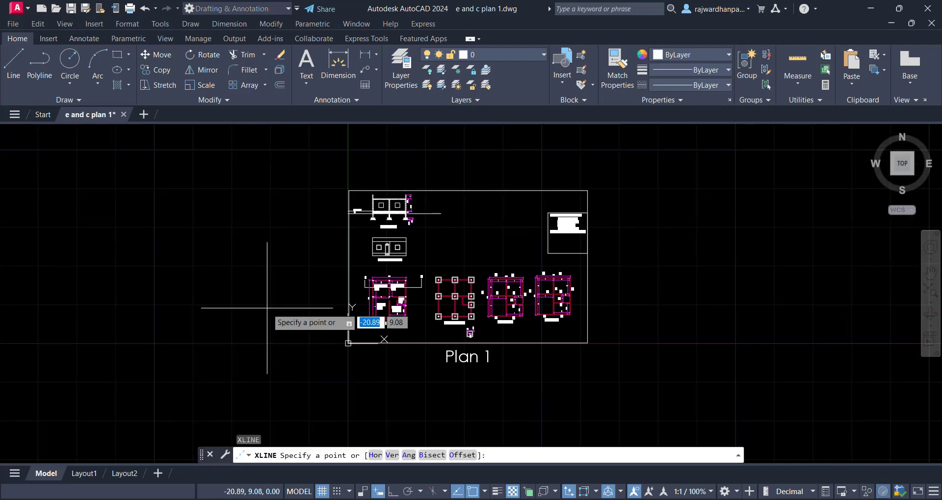
type("a")
key("Return")
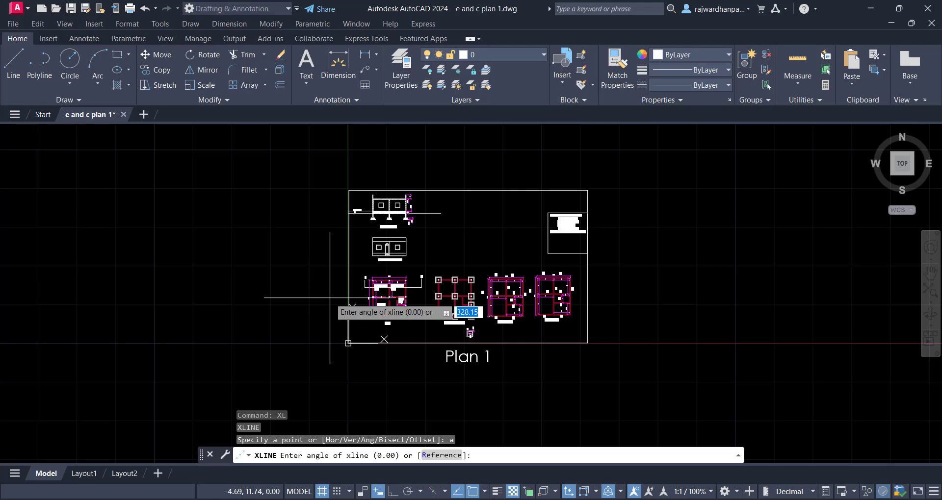
type("45")
key("Return")
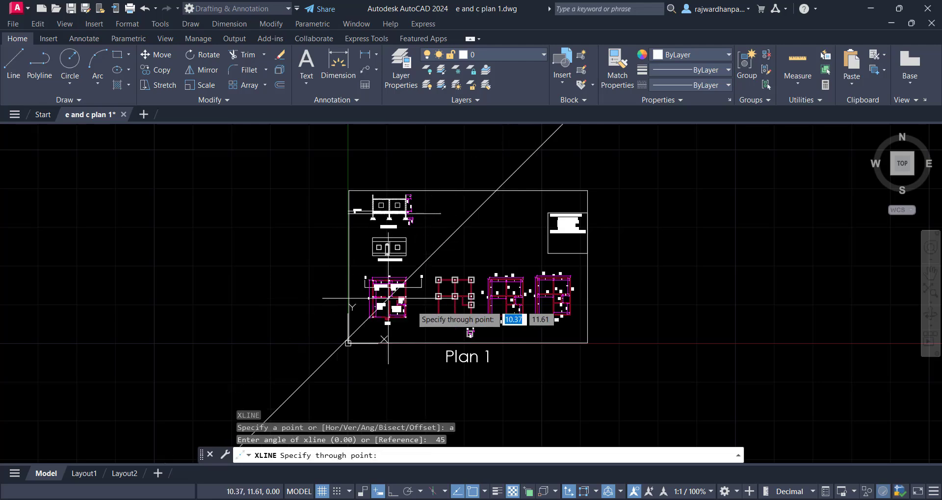
left_click(660, 276)
left_click(619, 212)
left_click(572, 178)
left_click(500, 161)
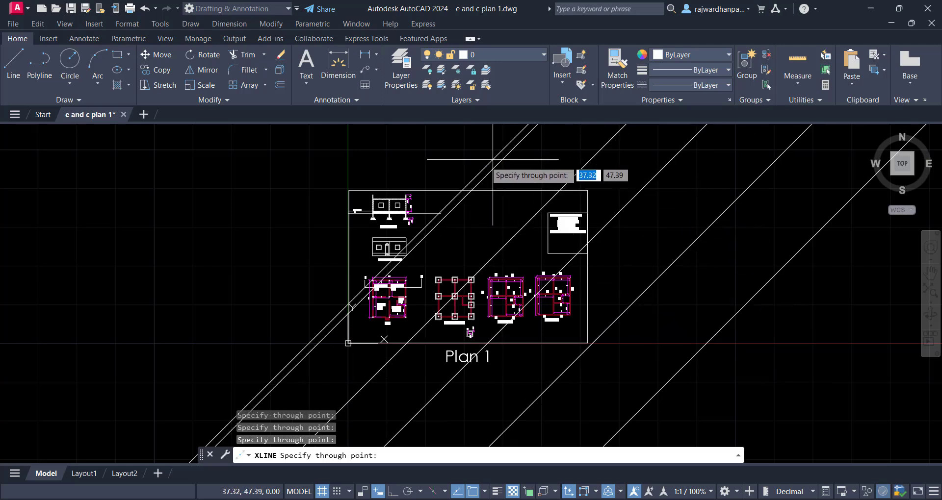
Add more 45-degree construction lines on both sides of the sheet, ending the construction line command.
left_click(401, 163)
left_click(257, 207)
left_click(238, 156)
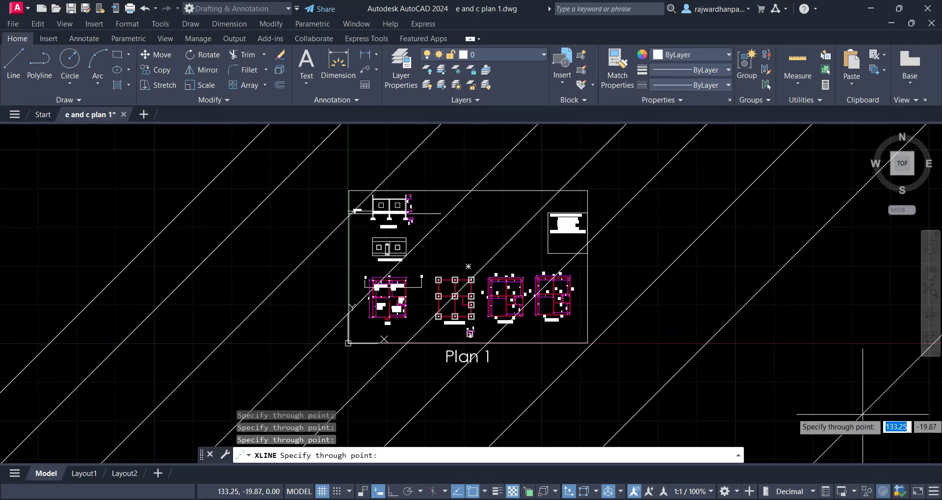
left_click(777, 324)
key("Escape")
key("Escape")
key("Escape")
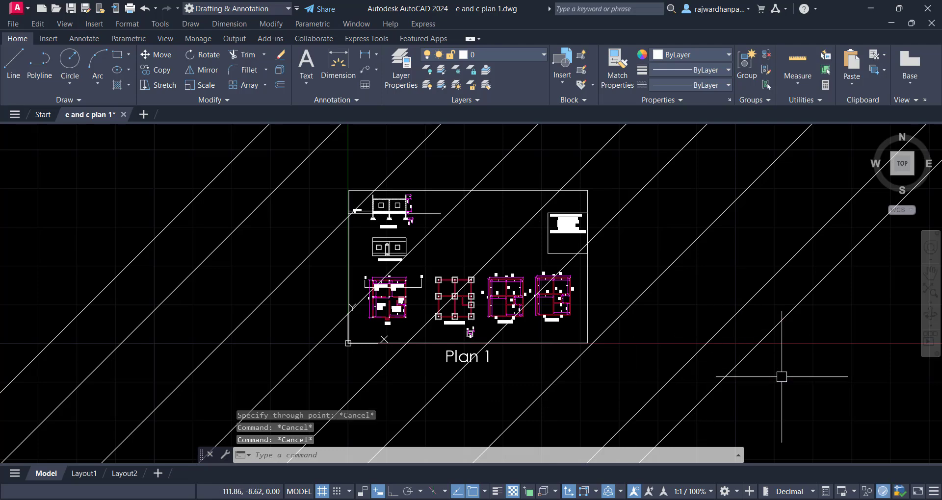
Erase the four 45-degree construction lines farthest toward the lower right of the drawing.
left_click(797, 353)
left_click(640, 184)
key("Delete")
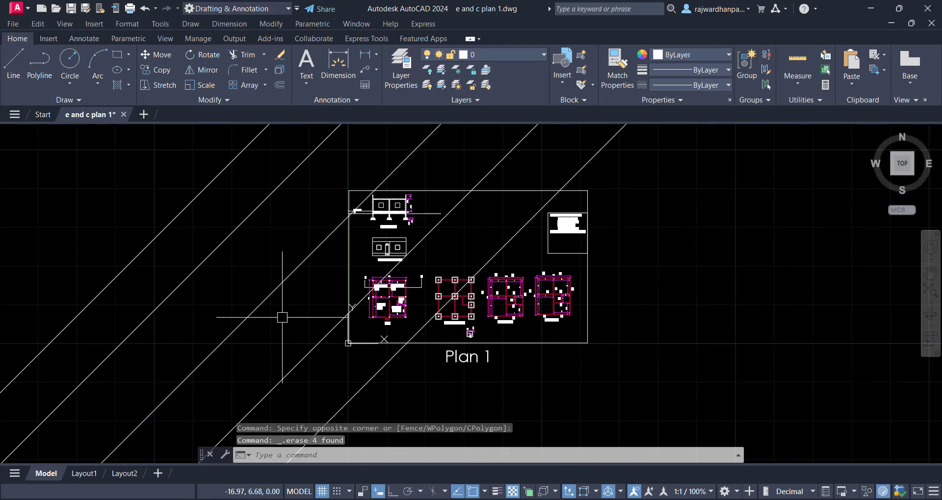
left_click(300, 382)
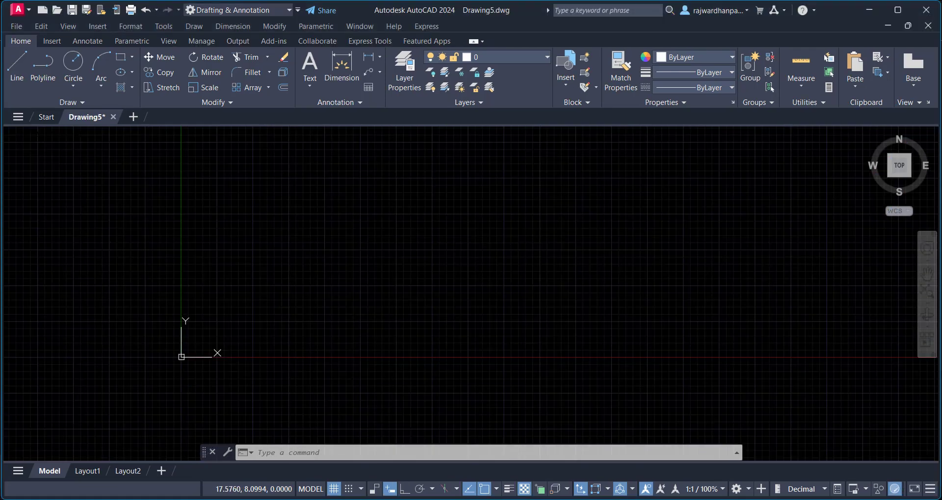
double_click(386, 261)
middle_click_drag(315, 219, 252, 251)
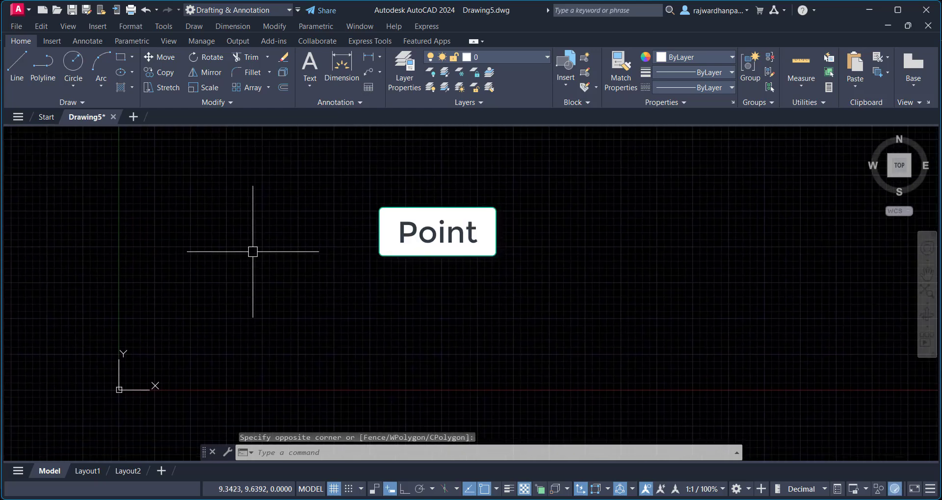
left_click(93, 100)
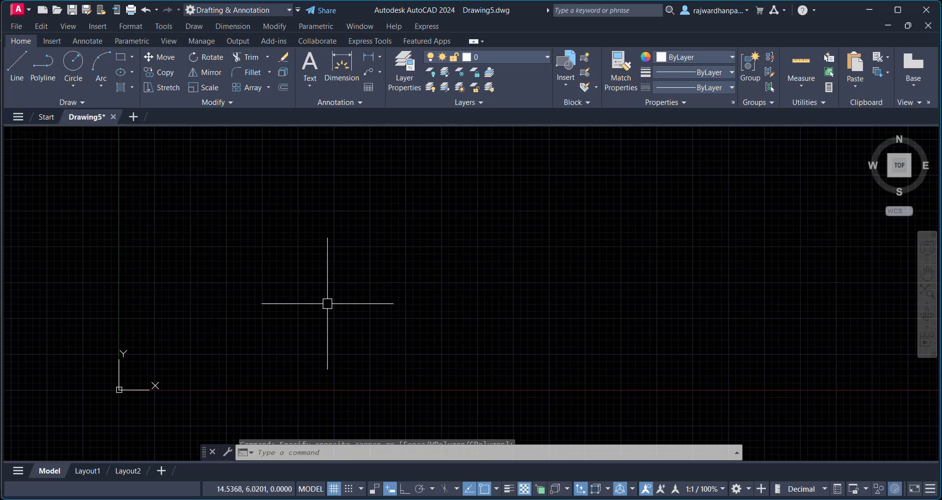
key("Escape")
left_click(241, 208)
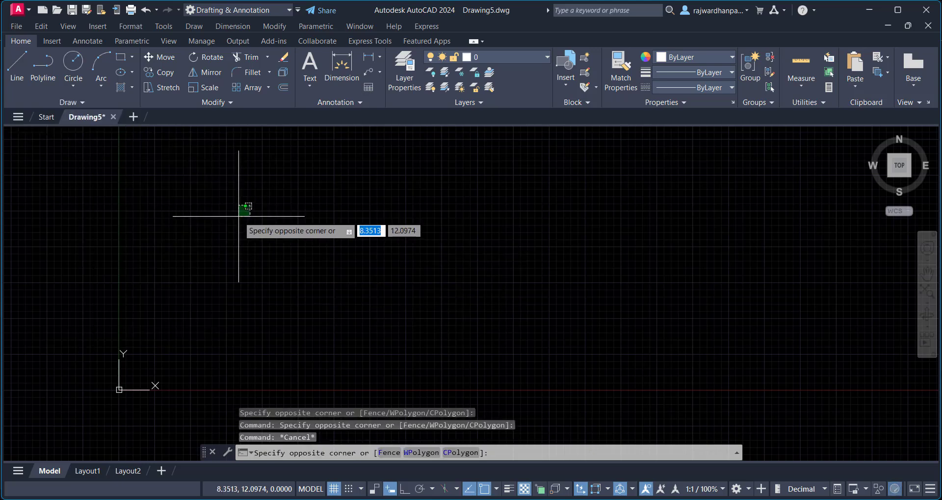
left_click(239, 217)
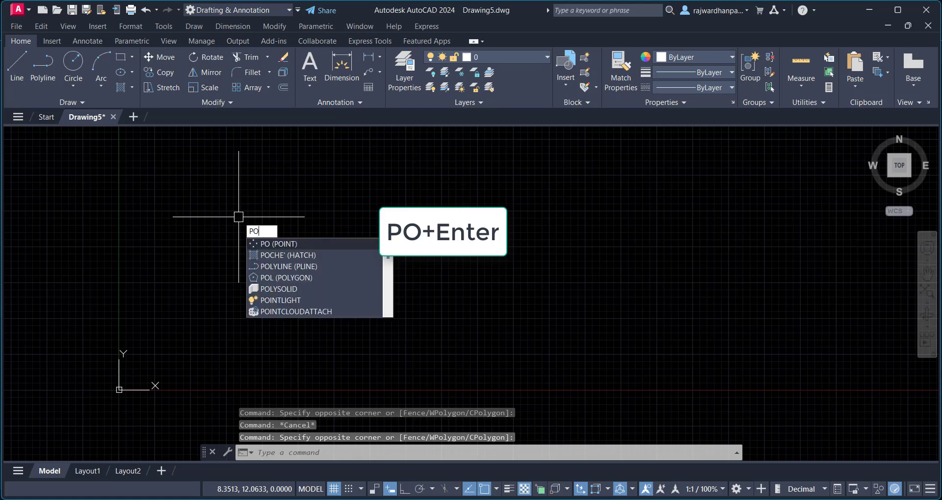
Place two single points in the empty drawing with the POINT command, repeating it for the second one.
key("Return")
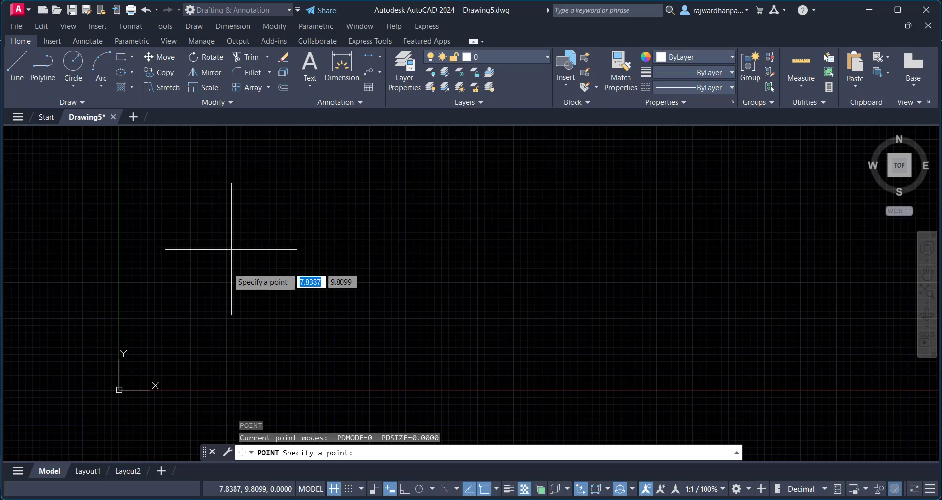
left_click(233, 298)
left_click(263, 200)
left_click(405, 193)
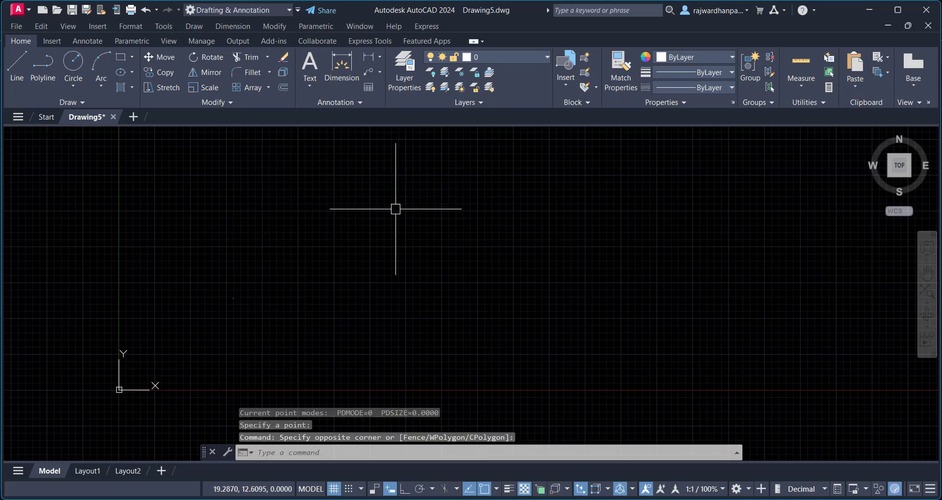
key("Return")
left_click(288, 200)
left_click(451, 174)
left_click(438, 241)
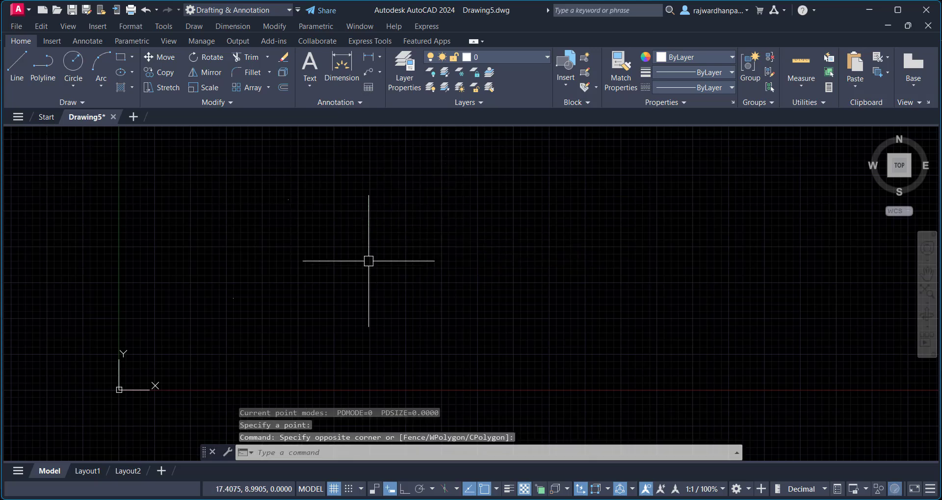
Place six more points scattered across the drawing with the Multiple Points command, ending it after the last one.
left_click(81, 102)
left_click(72, 116)
left_click(397, 158)
left_click(581, 200)
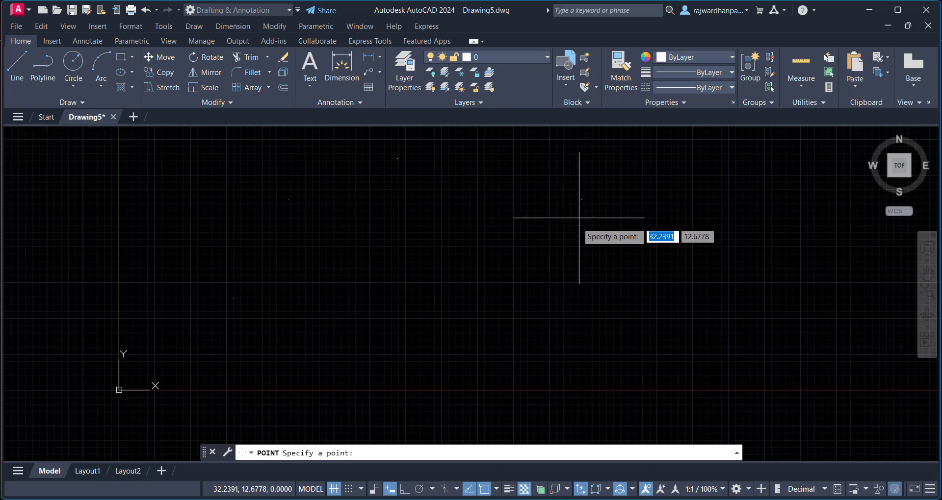
left_click(505, 303)
left_click(346, 348)
left_click(694, 330)
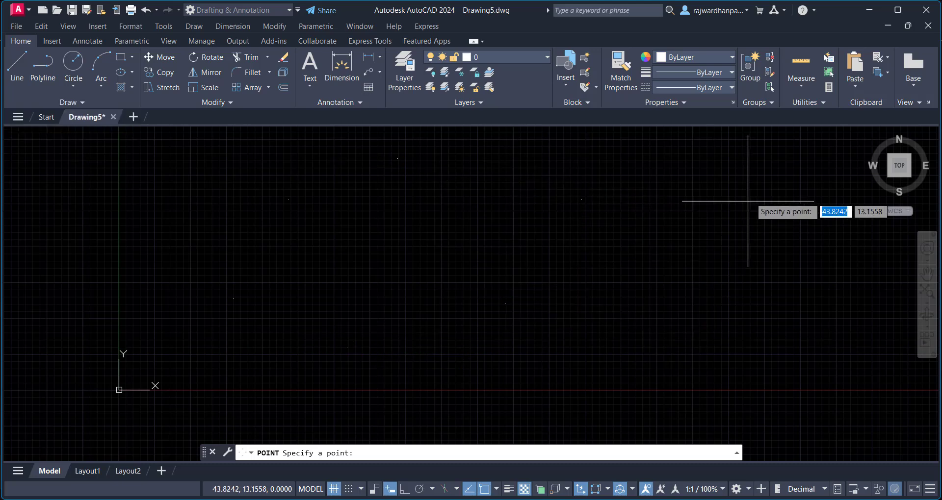
left_click(750, 197)
mouse_move(539, 214)
middle_mouse_down()
mouse_move(365, 226)
mouse_move(417, 237)
middle_mouse_up()
scroll(380, 224, "down", 3)
scroll(380, 225, "up", 3)
key("Escape")
key("Escape")
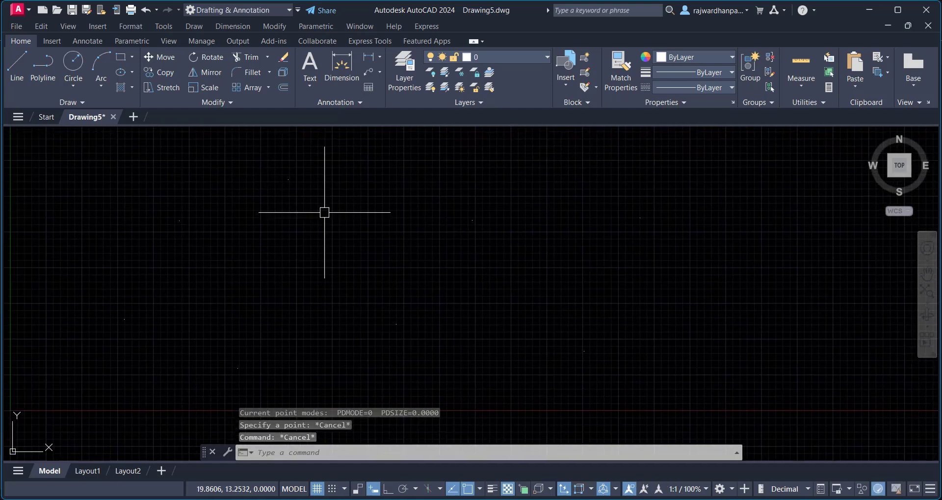
Change the drawing's point style to the plus-sign marker using PTYPE.
left_click(442, 256)
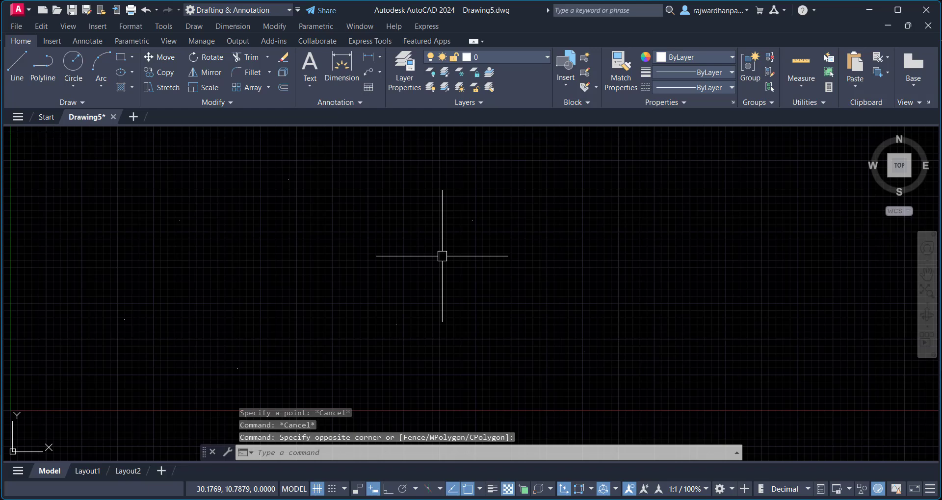
type("pt")
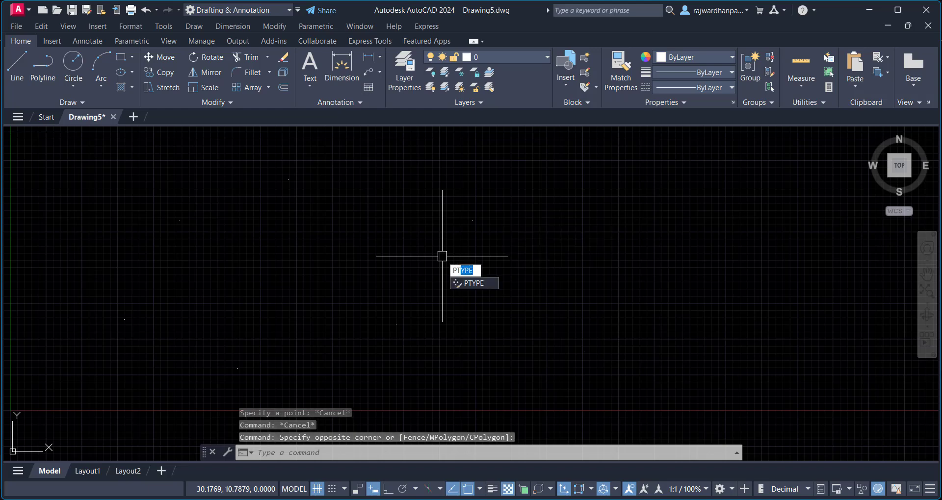
key("Return")
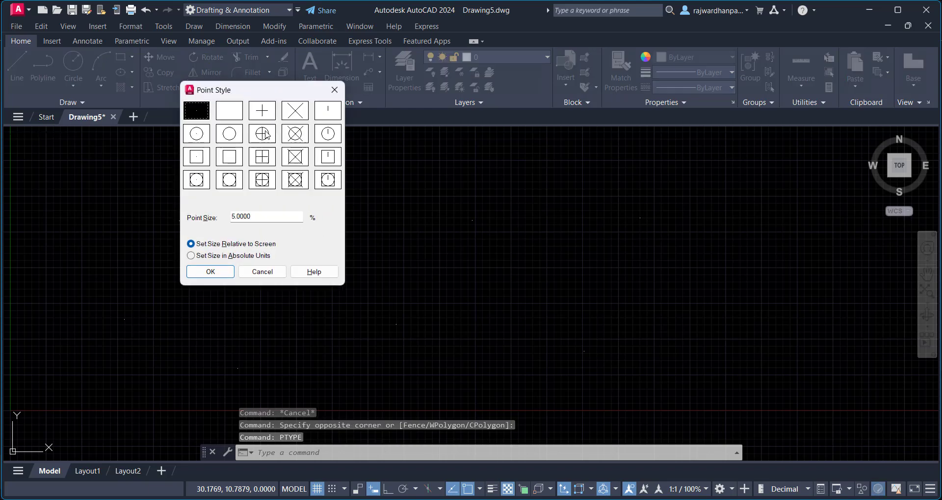
left_click(263, 110)
left_click(210, 271)
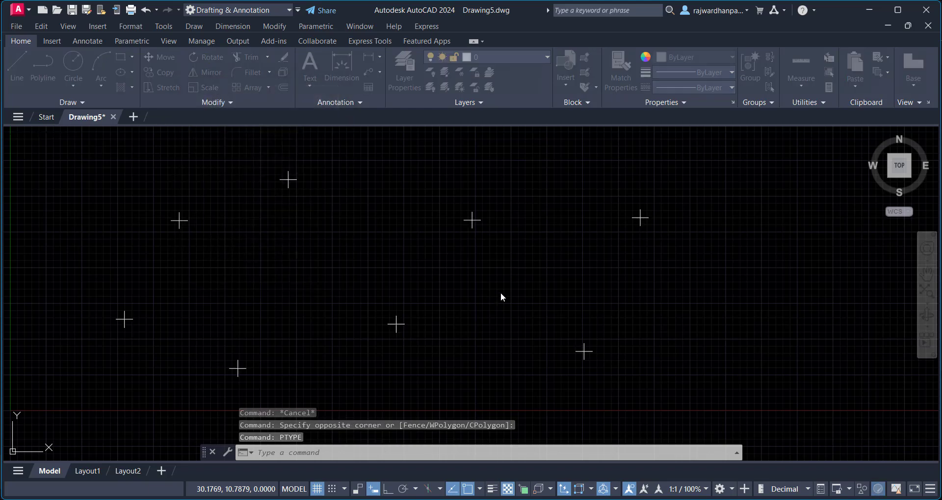
scroll(505, 289, "down", 2)
middle_click_drag(509, 284, 394, 278)
left_click(430, 248)
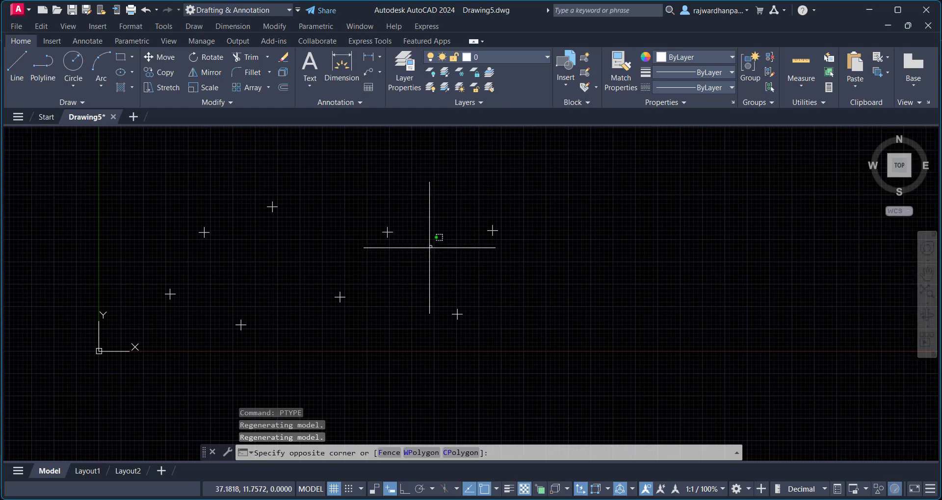
left_click(402, 267)
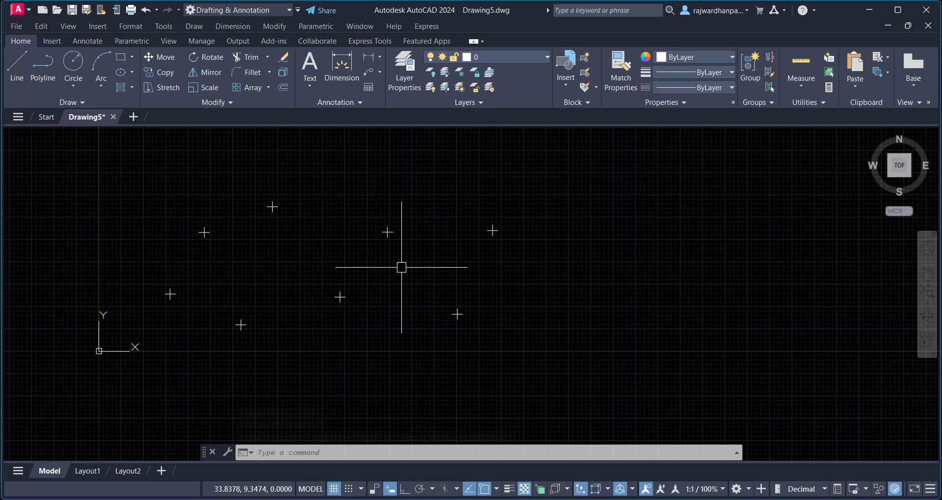
left_click(558, 202)
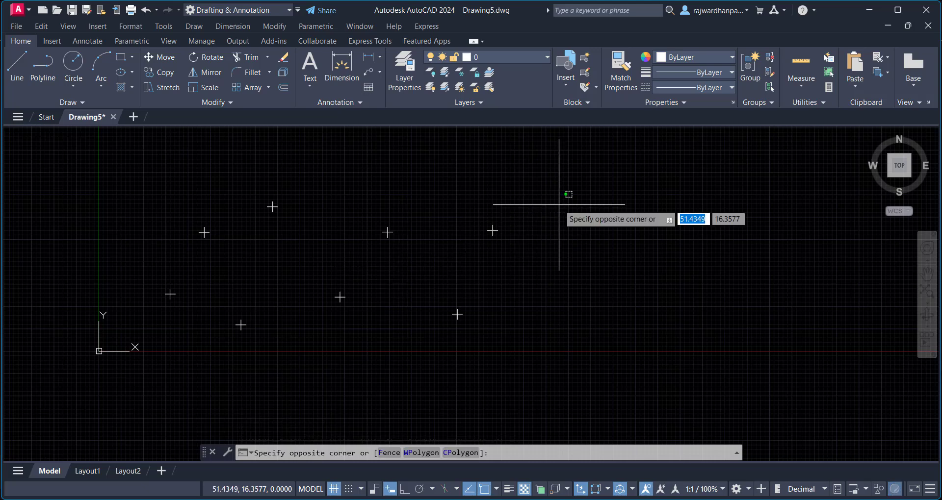